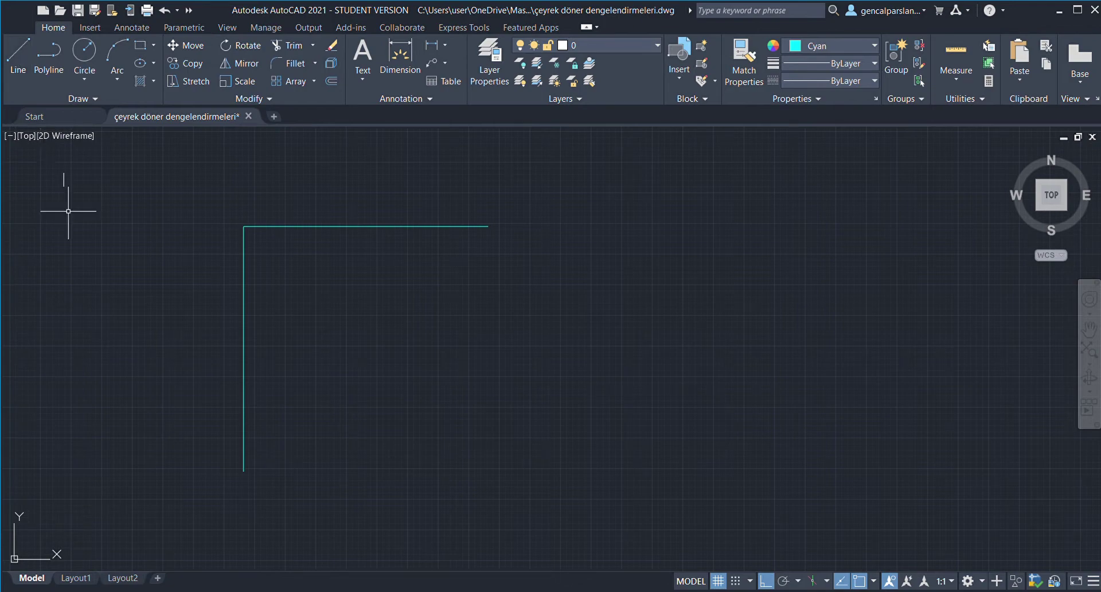
Erase both cyan L-shaped lines using a crossing selection.
click(332, 257)
click(138, 201)
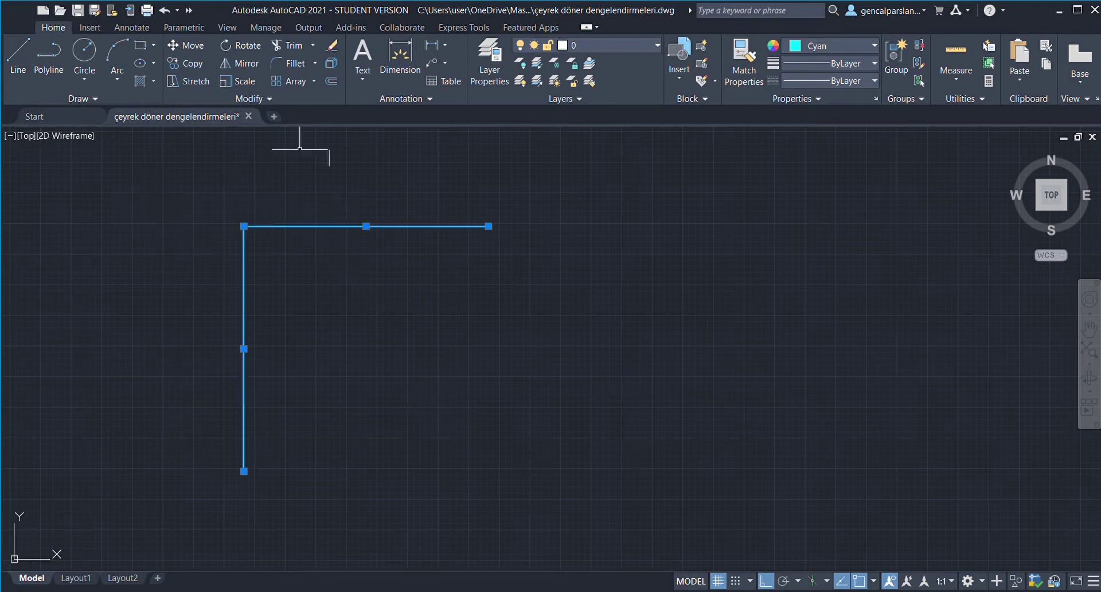
key(Delete)
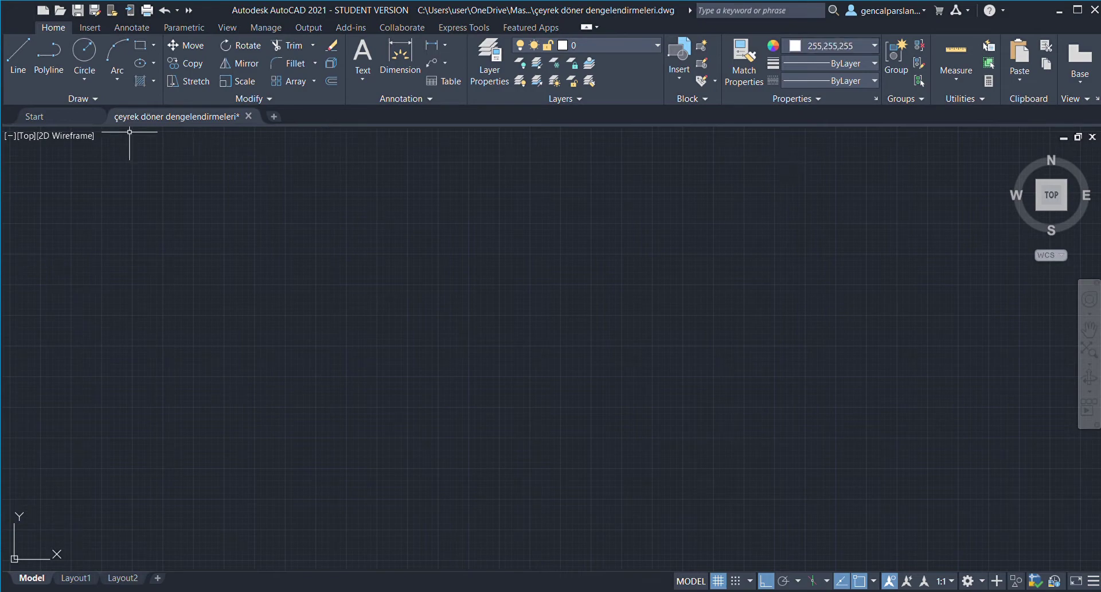
Draw an L-shaped wall corner from a vertical line and a horizontal line.
click(265, 400)
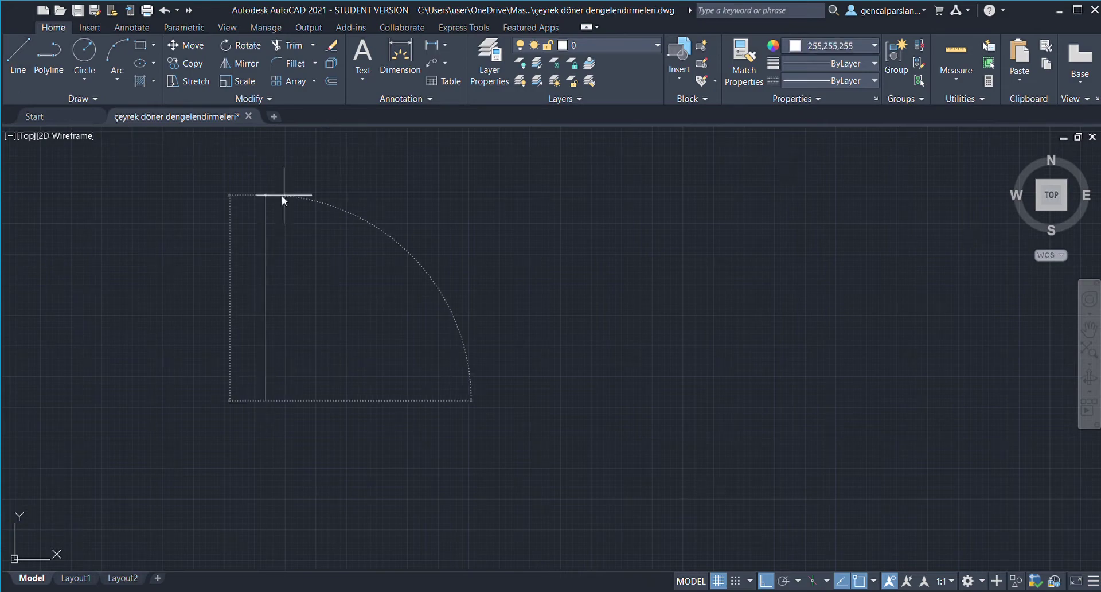
click(281, 155)
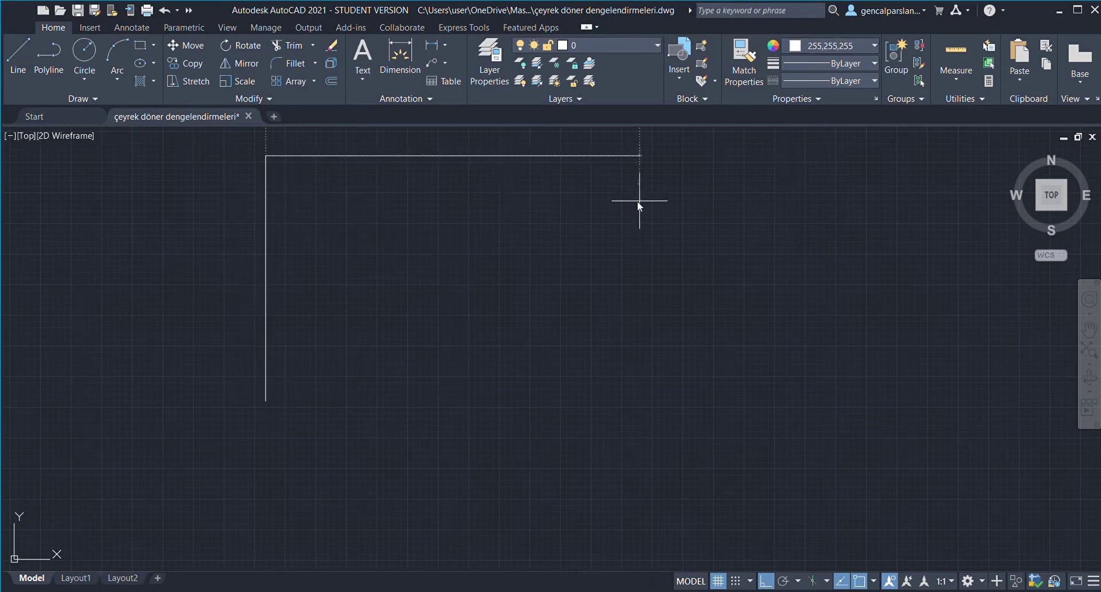
click(511, 195)
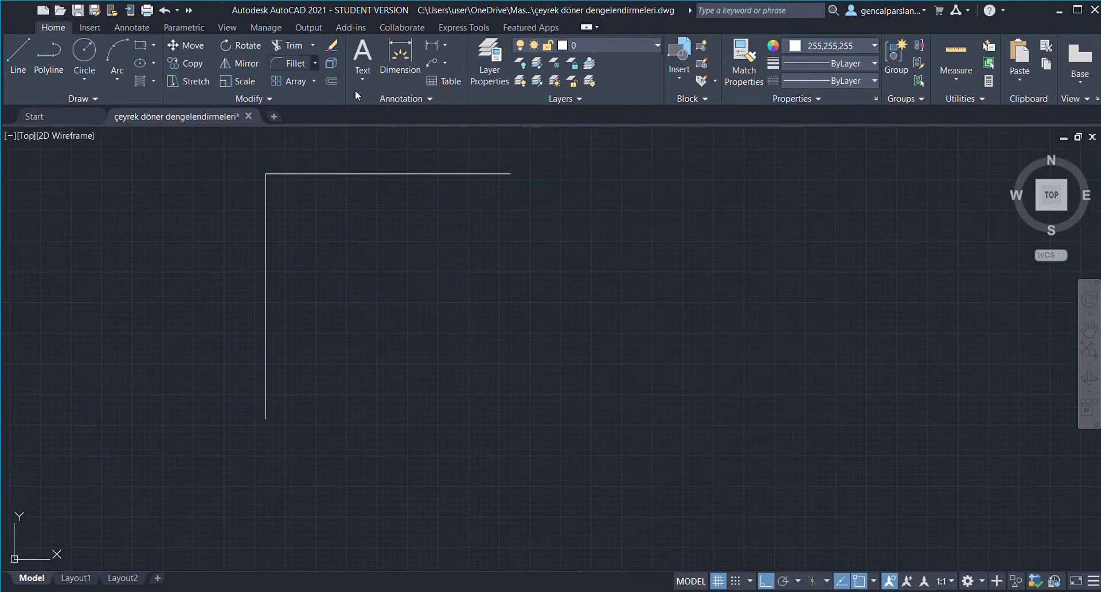
Offset the vertical leg to the right and the horizontal leg downward.
click(333, 81)
click(268, 290)
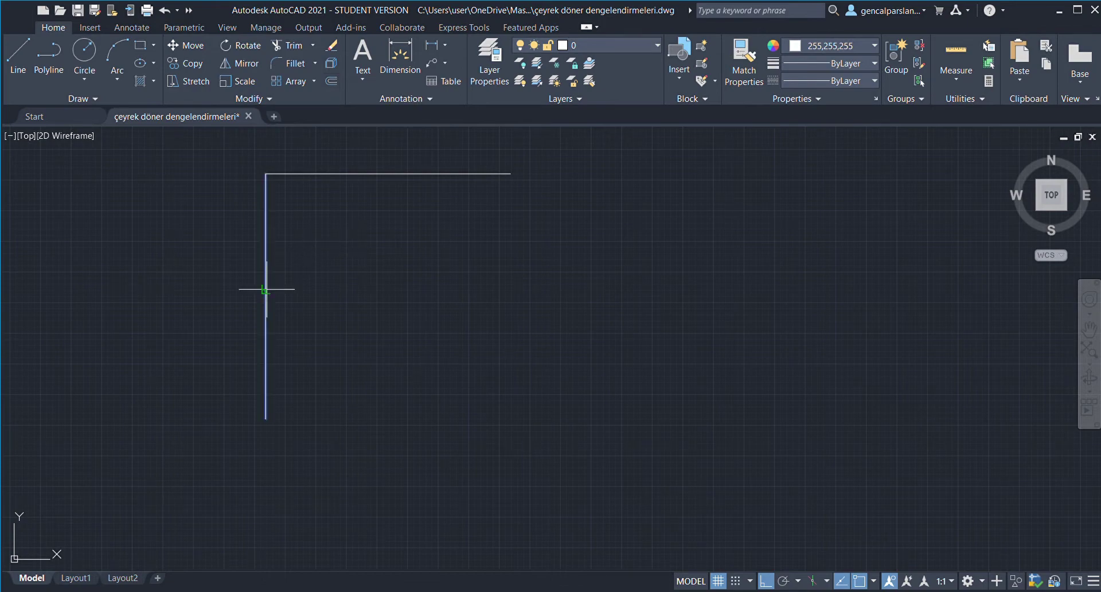
click(313, 293)
click(409, 174)
click(394, 233)
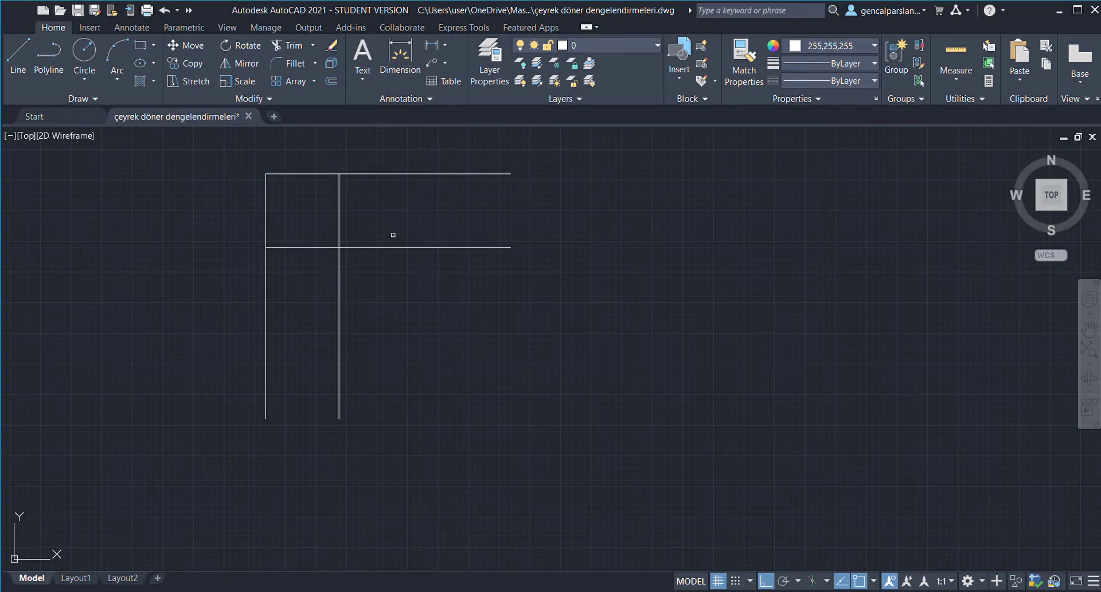
scroll(354, 220, up, 4)
scroll(342, 267, down, 2)
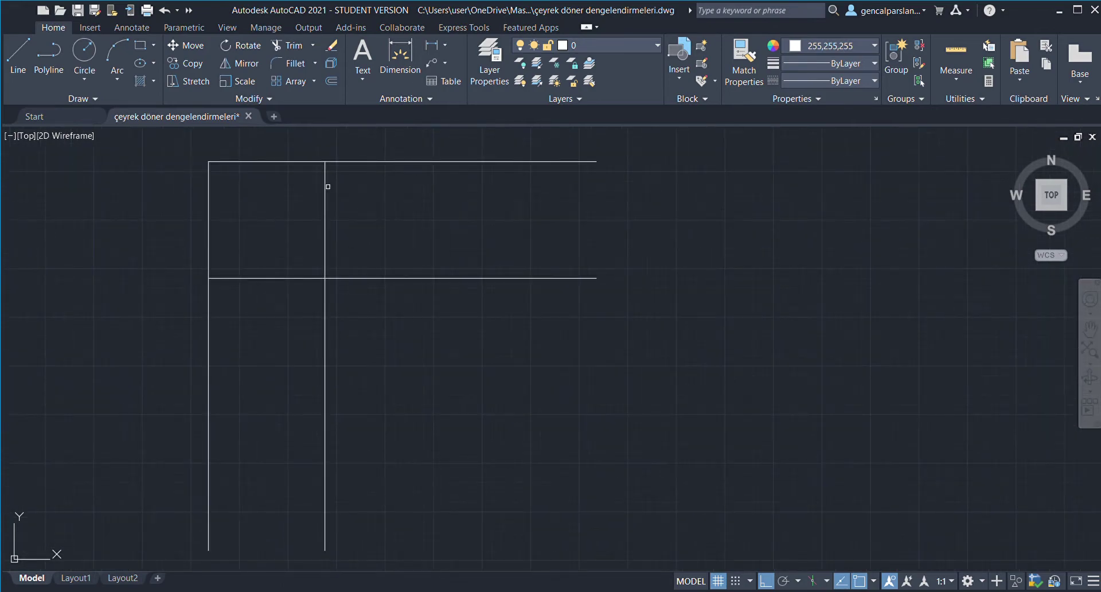
Fillet the two crossing inner lines into a clean corner.
key(f)
key(Return)
click(367, 278)
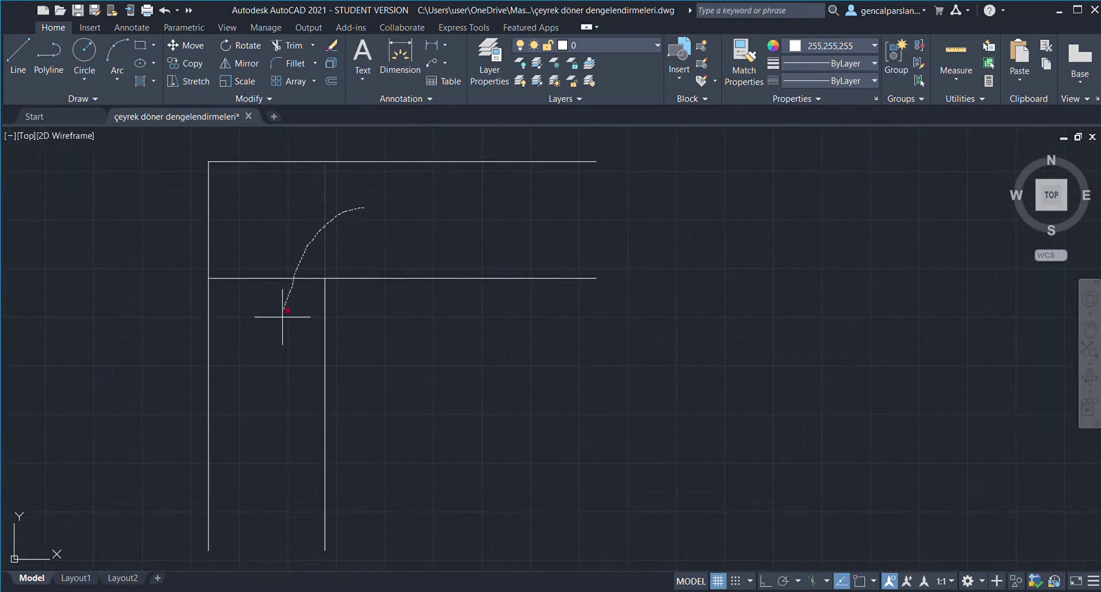
click(326, 322)
scroll(295, 211, down, 2)
scroll(295, 211, up, 2)
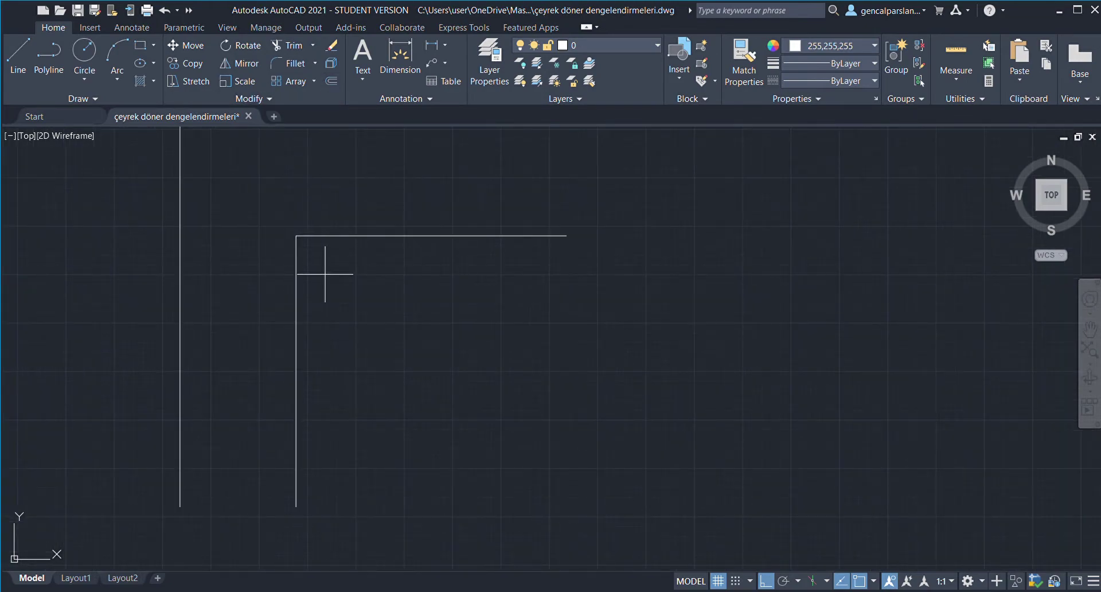
Offset the vertical and horizontal legs again to add another parallel pair.
click(298, 291)
click(240, 314)
click(363, 235)
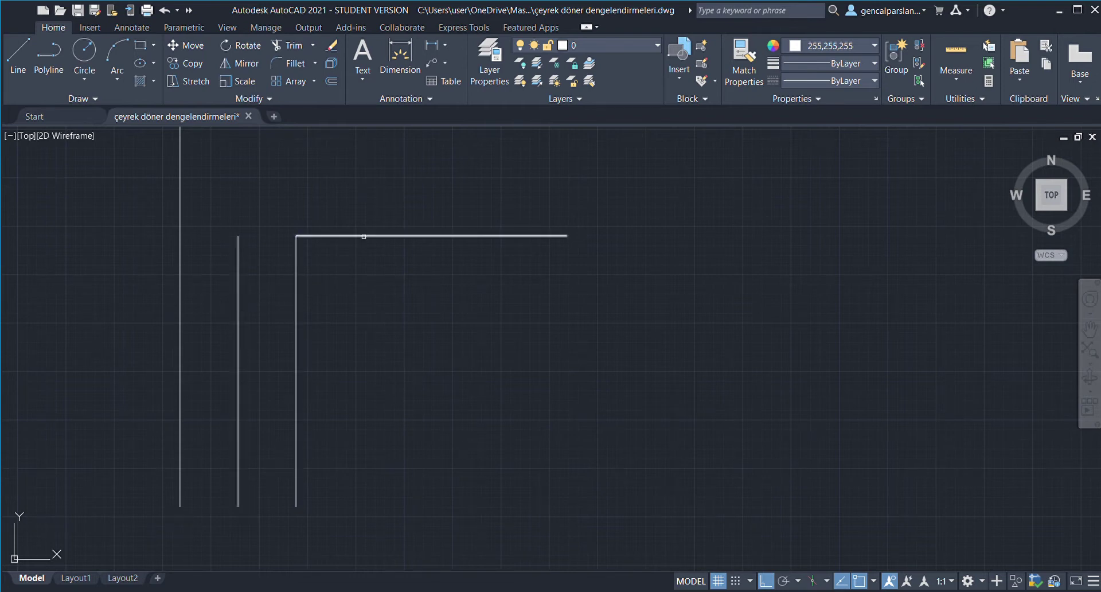
click(362, 206)
Offset the vertical line rightward and the horizontal line downward once more.
scroll(250, 313, down, 2)
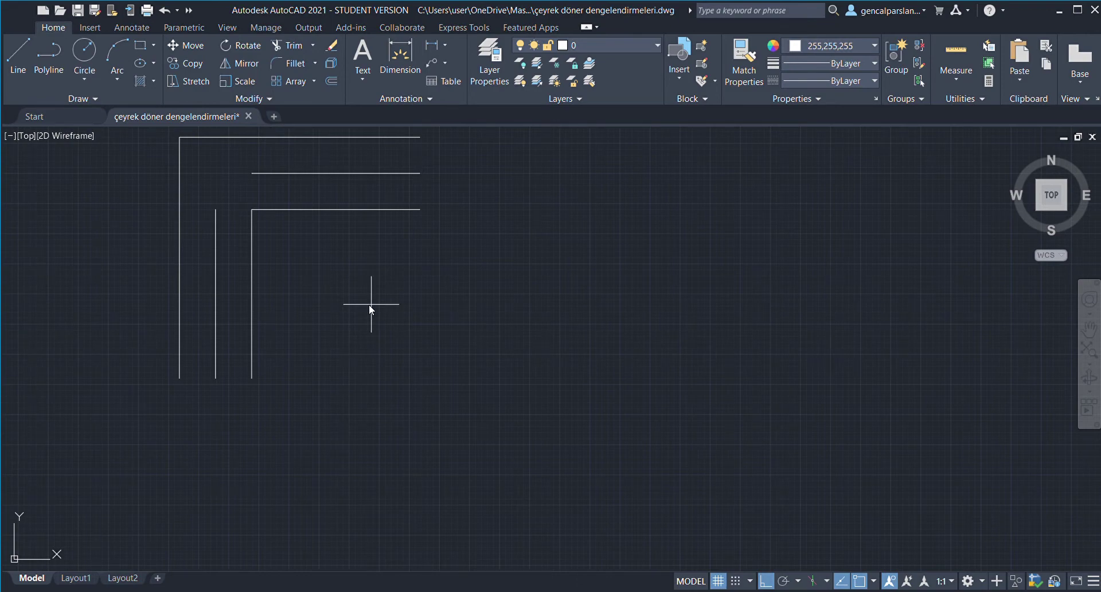
key(Return)
click(249, 354)
click(297, 332)
click(301, 209)
scroll(266, 225, up, 4)
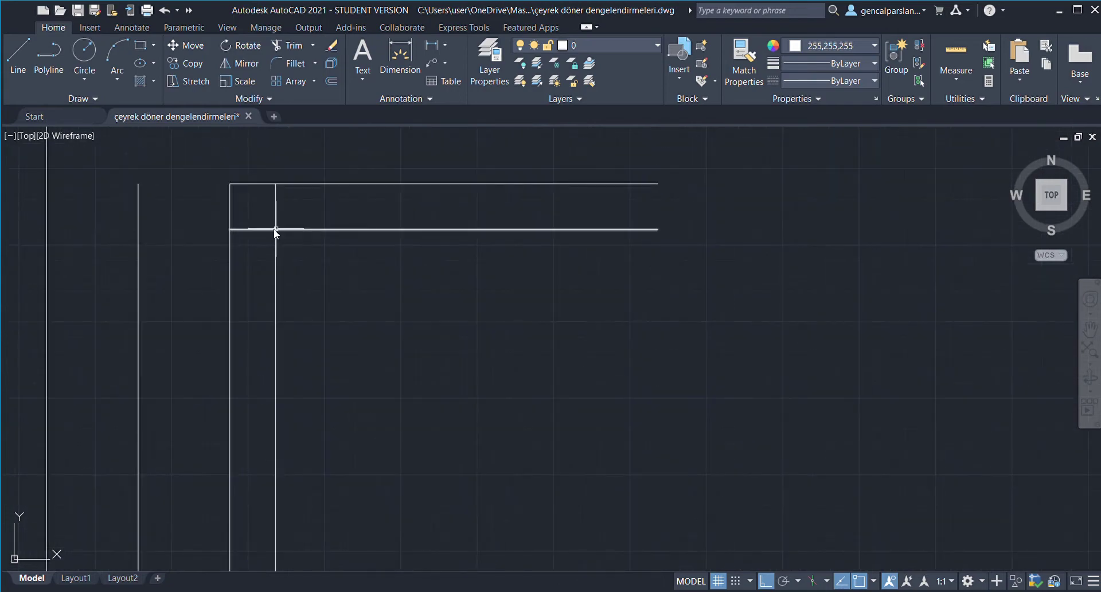
click(276, 229)
Trim the vertical and horizontal stubs sticking past the corner.
text(tr)
key(Return)
click(276, 210)
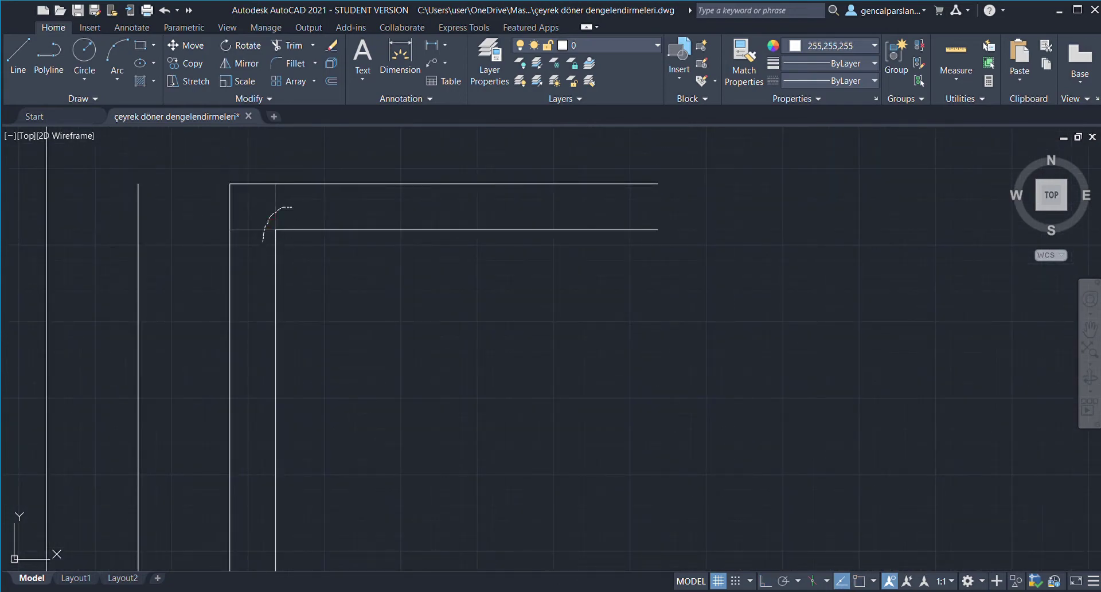
click(252, 229)
Shorten the middle vertical and horizontal lines with their end grips.
click(276, 293)
scroll(279, 292, down, 2)
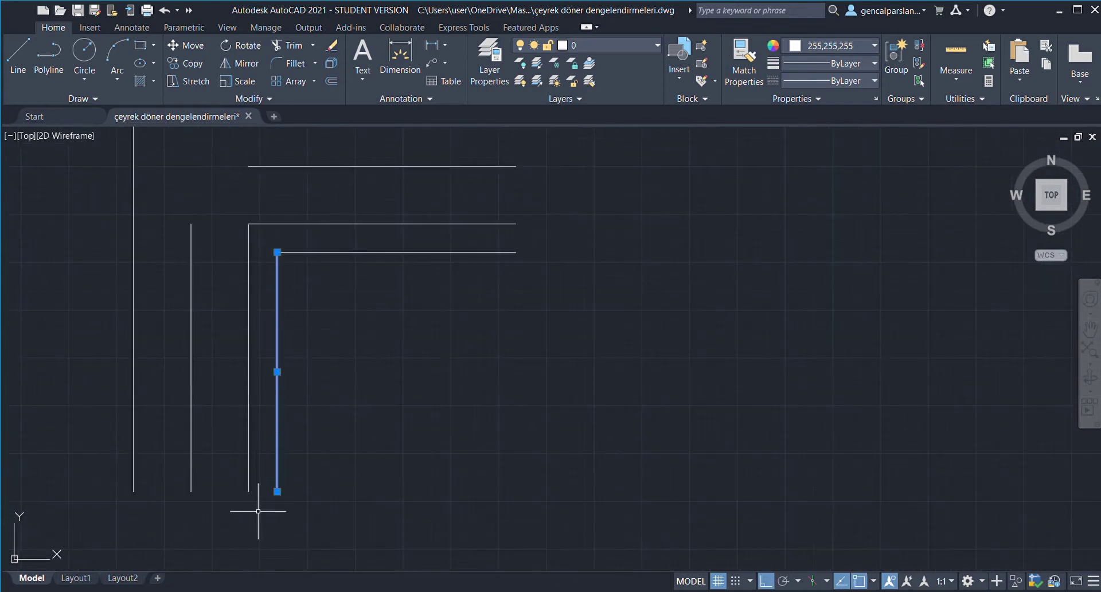
click(277, 491)
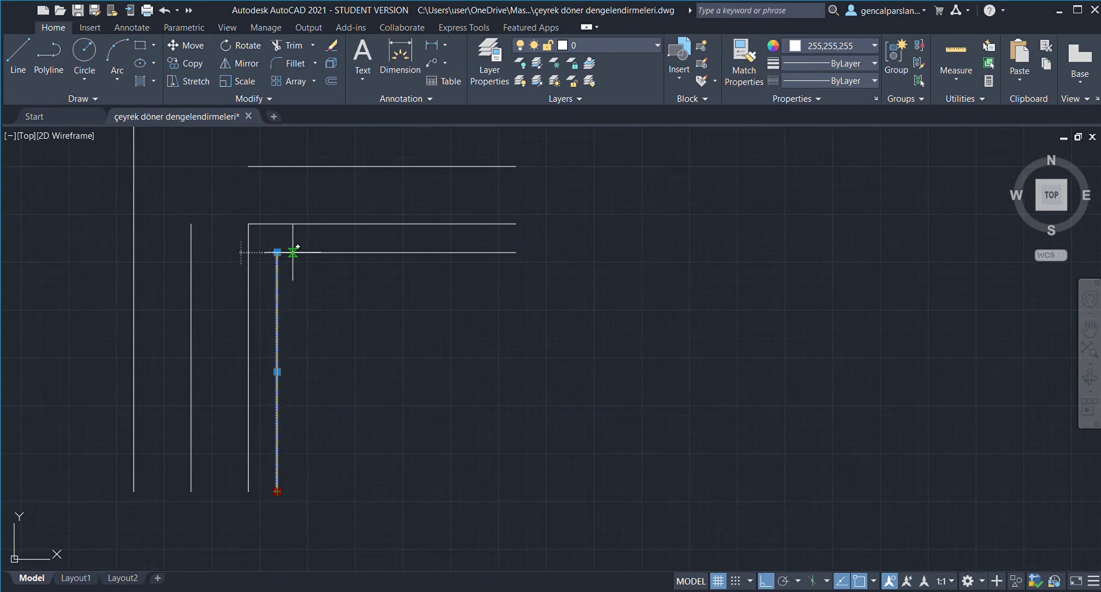
scroll(276, 261, up, 4)
click(254, 263)
scroll(254, 263, down, 3)
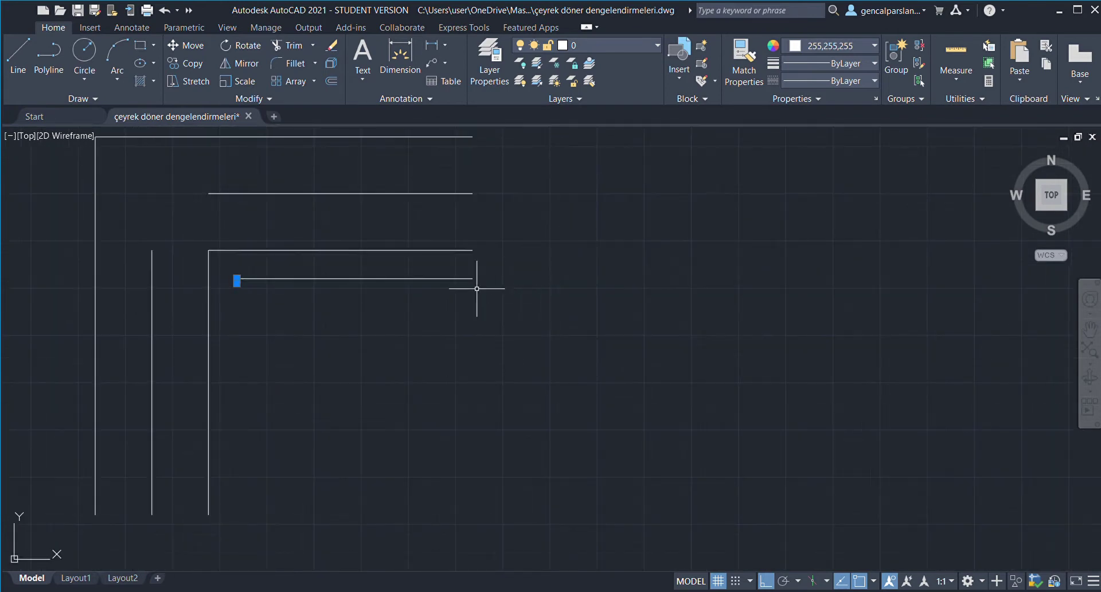
click(458, 279)
click(473, 278)
scroll(247, 281, up, 5)
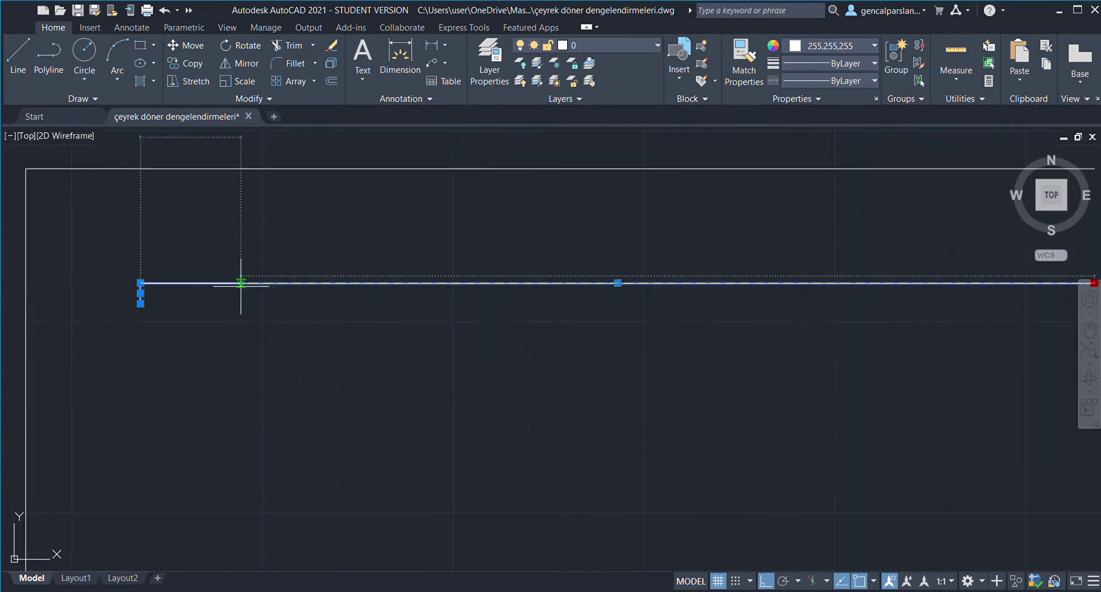
click(166, 283)
key(Escape)
scroll(566, 234, down, 4)
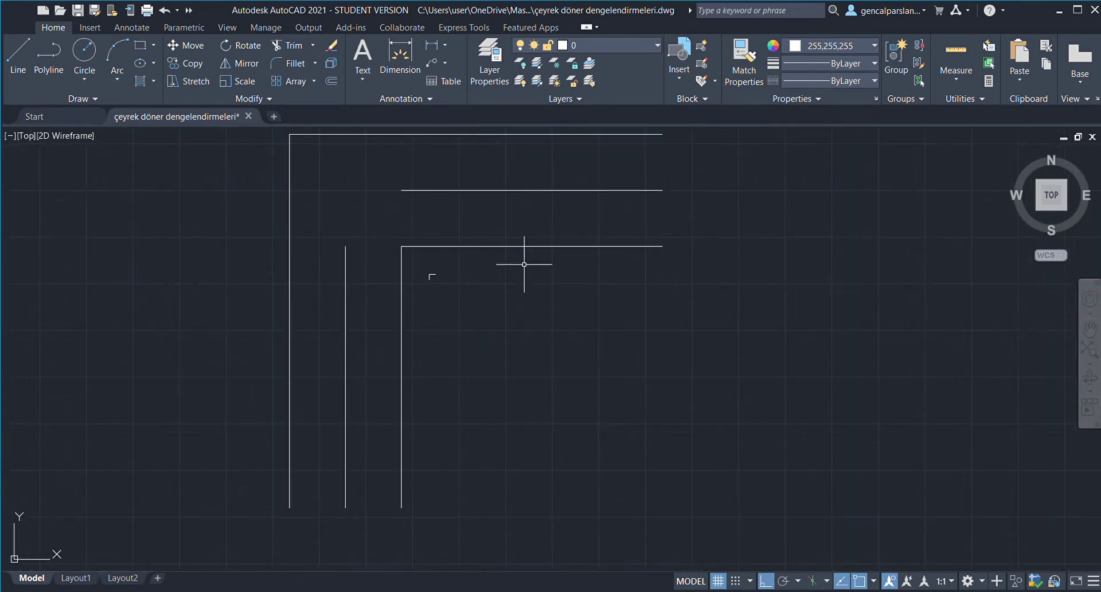
Draw two concentric circles in the inner corner, touching the inner and top lines.
middle_drag(423, 147, 347, 287)
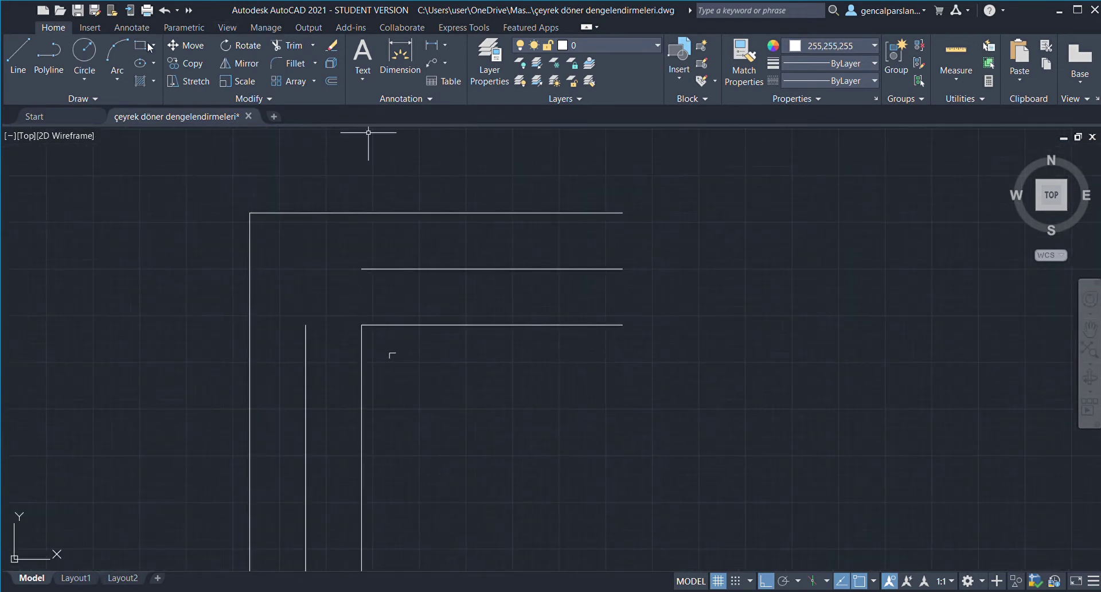
scroll(381, 362, up, 4)
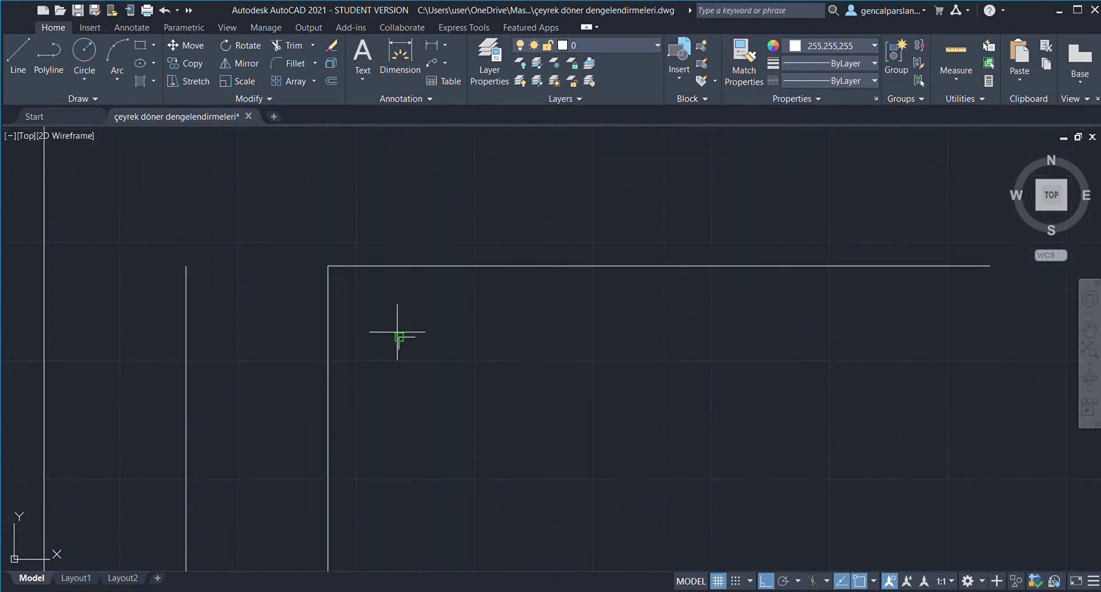
click(399, 336)
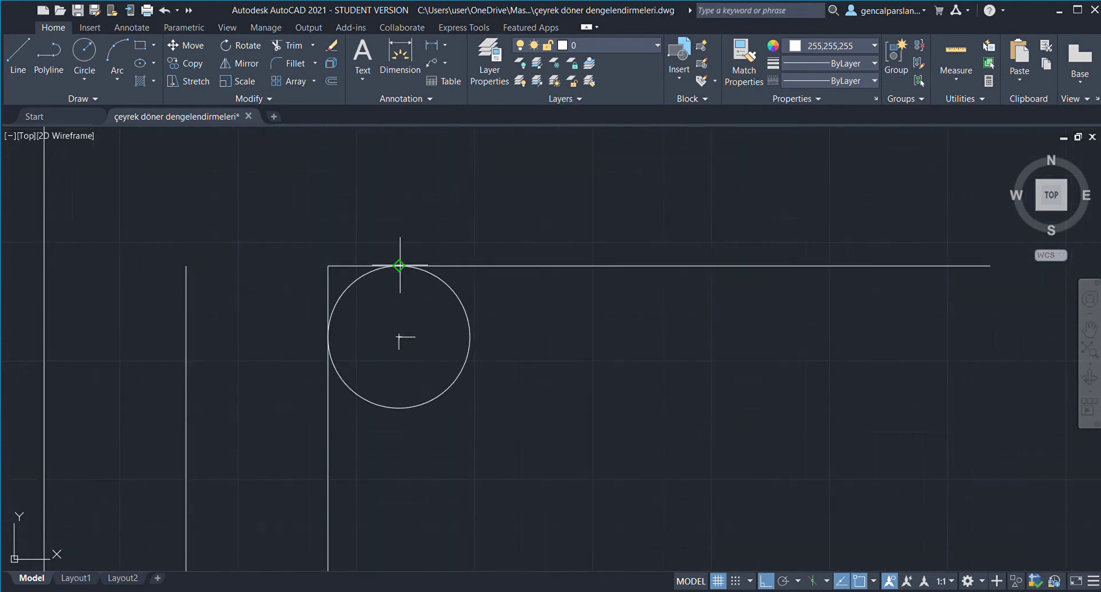
click(400, 266)
key(space)
click(399, 337)
middle_drag(398, 146, 381, 251)
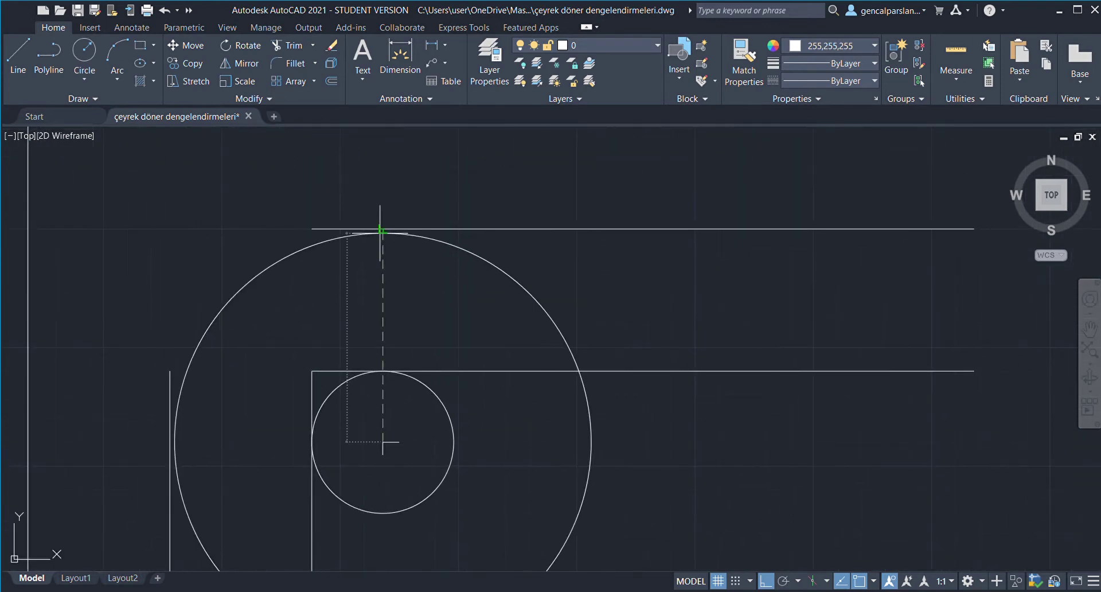
click(380, 230)
scroll(224, 185, down, 3)
scroll(233, 229, up, 1)
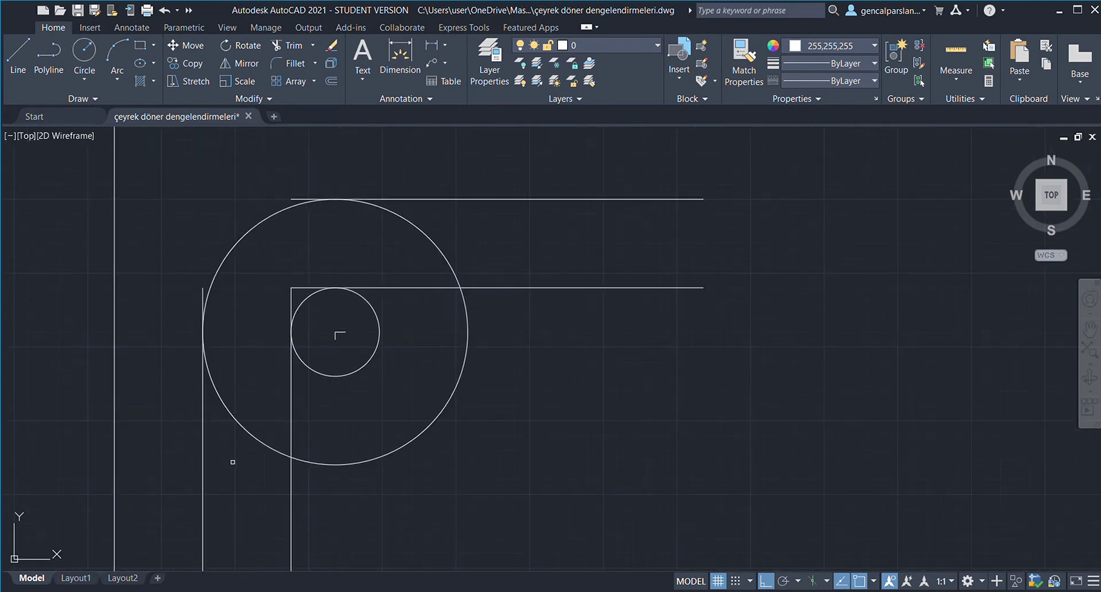
Trim the circles and corner lines down to rounded quarter arcs.
drag(232, 462, 383, 431)
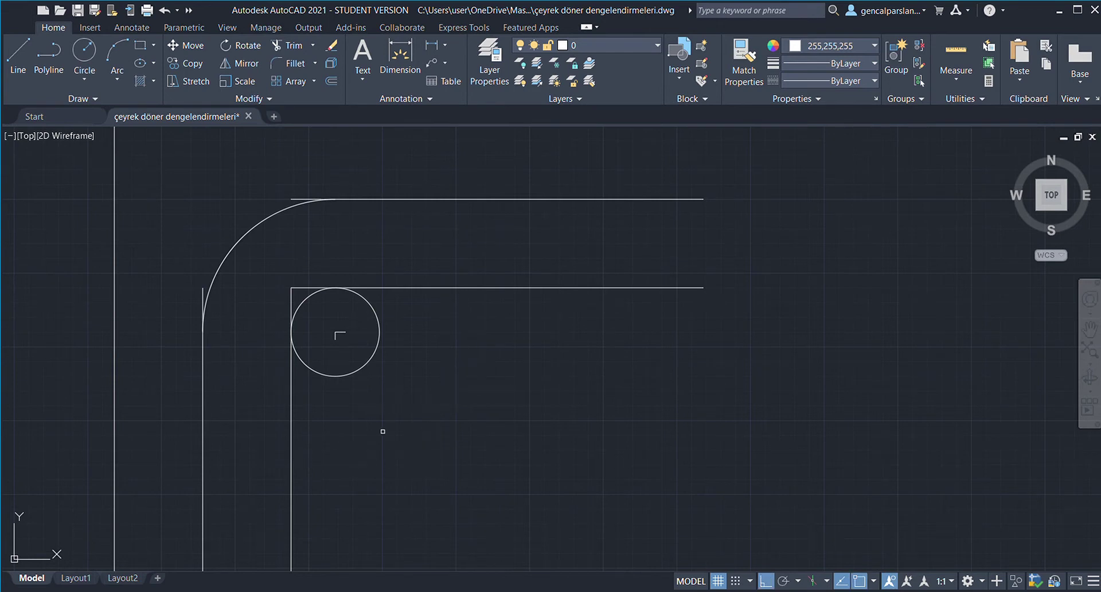
drag(327, 436, 394, 368)
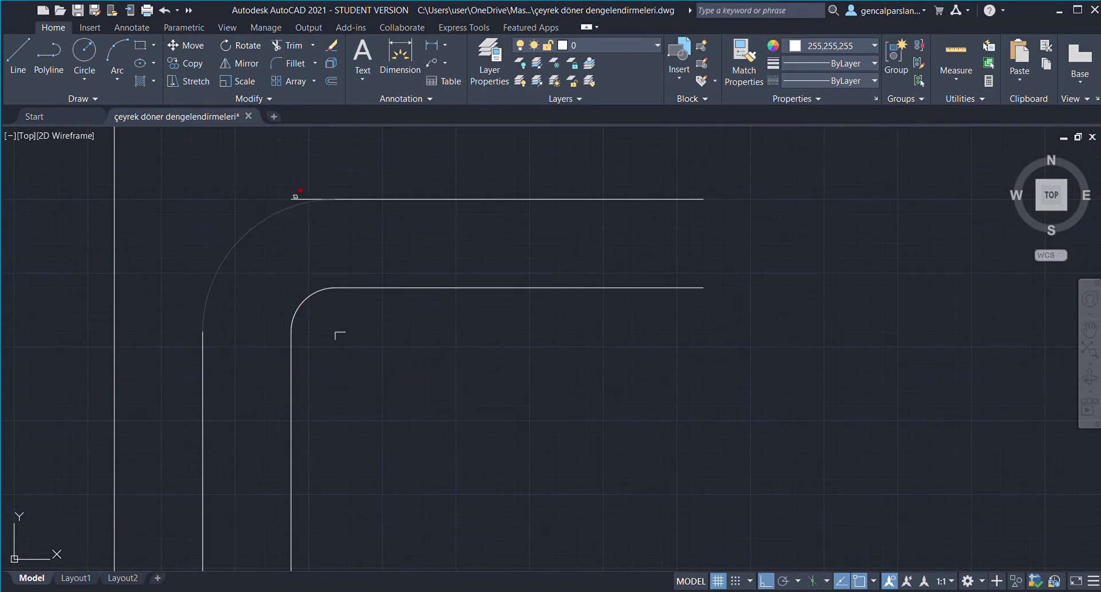
middle_drag(257, 241, 265, 295)
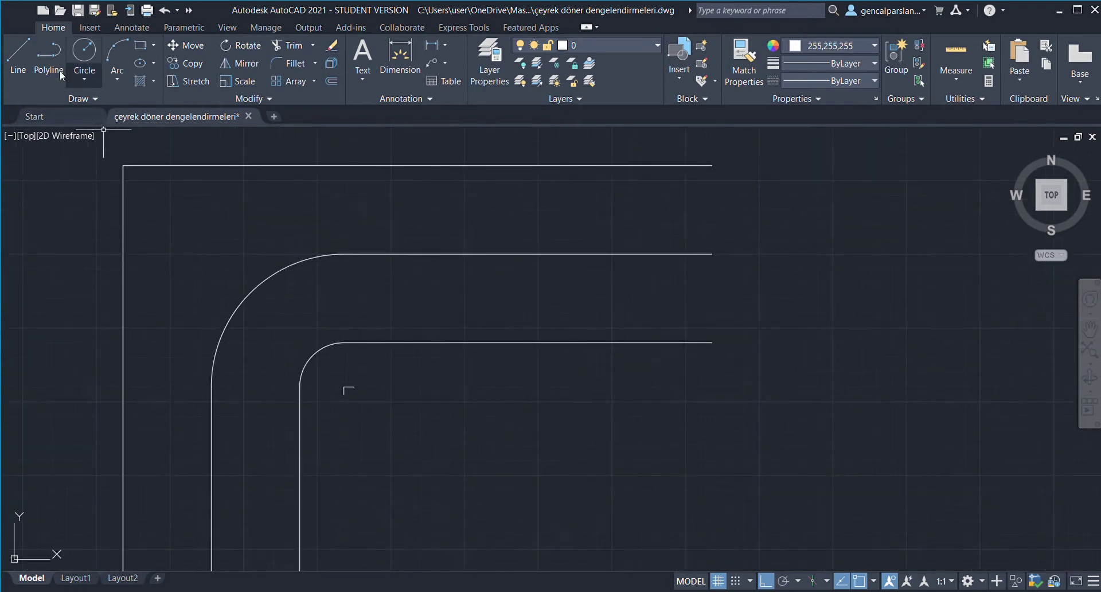
click(123, 165)
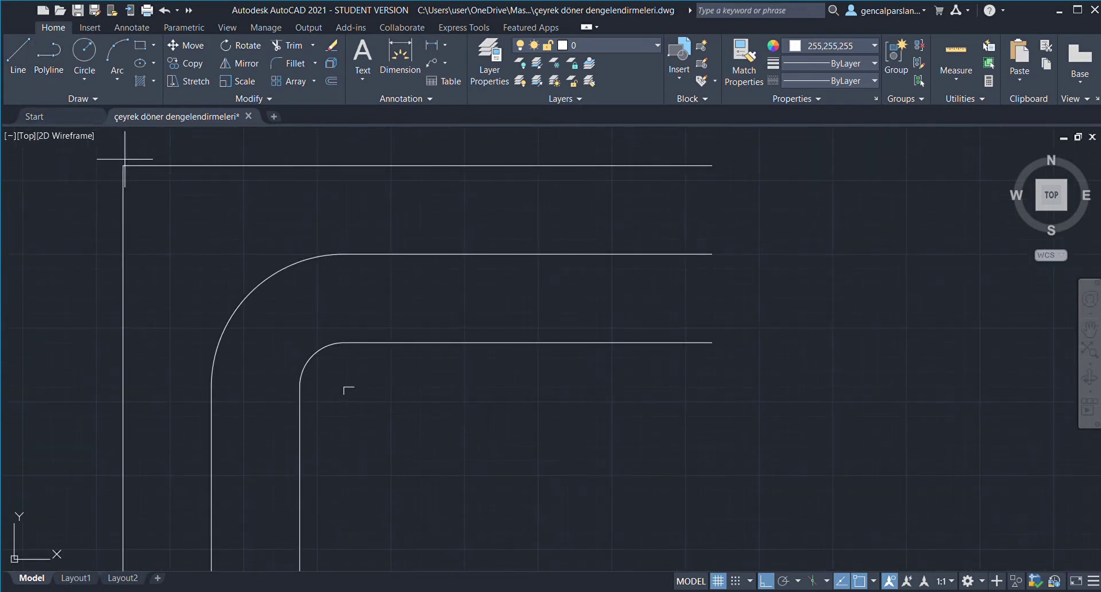
click(344, 388)
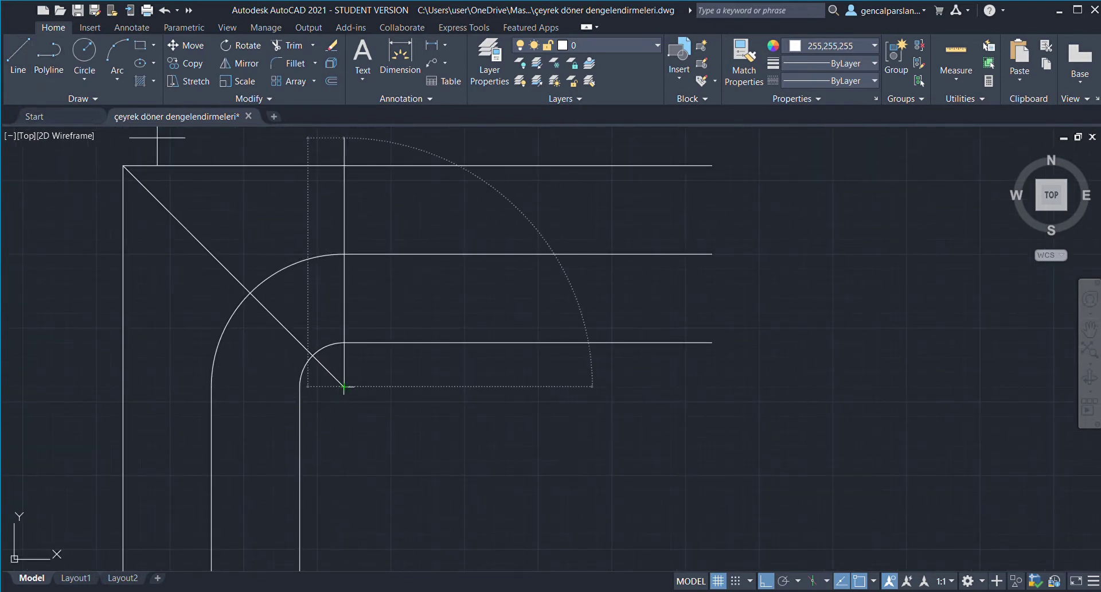
scroll(295, 295, down, 4)
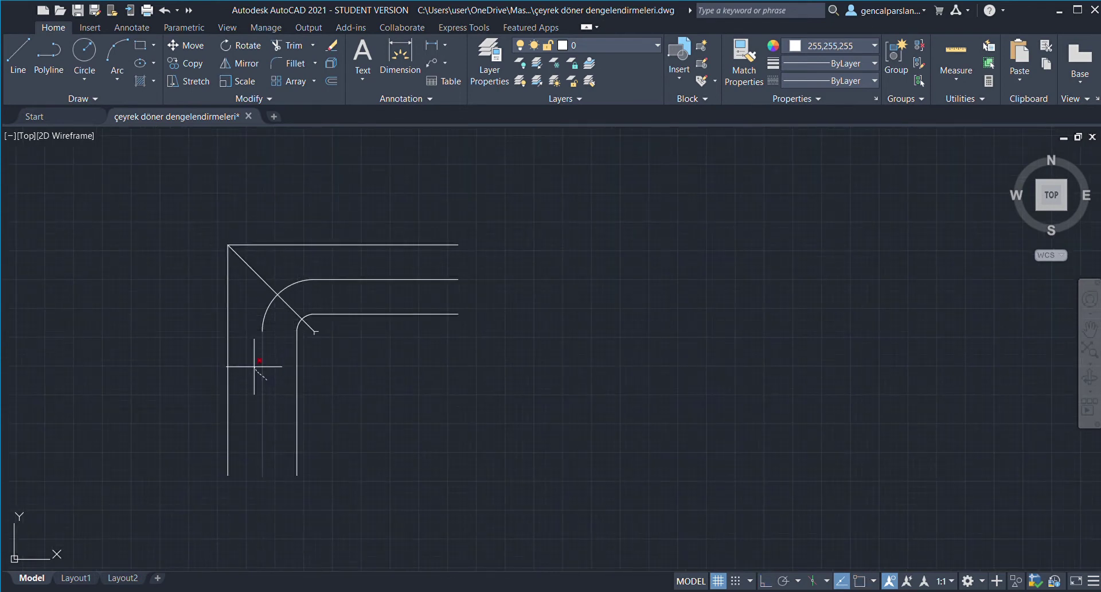
scroll(289, 283, up, 5)
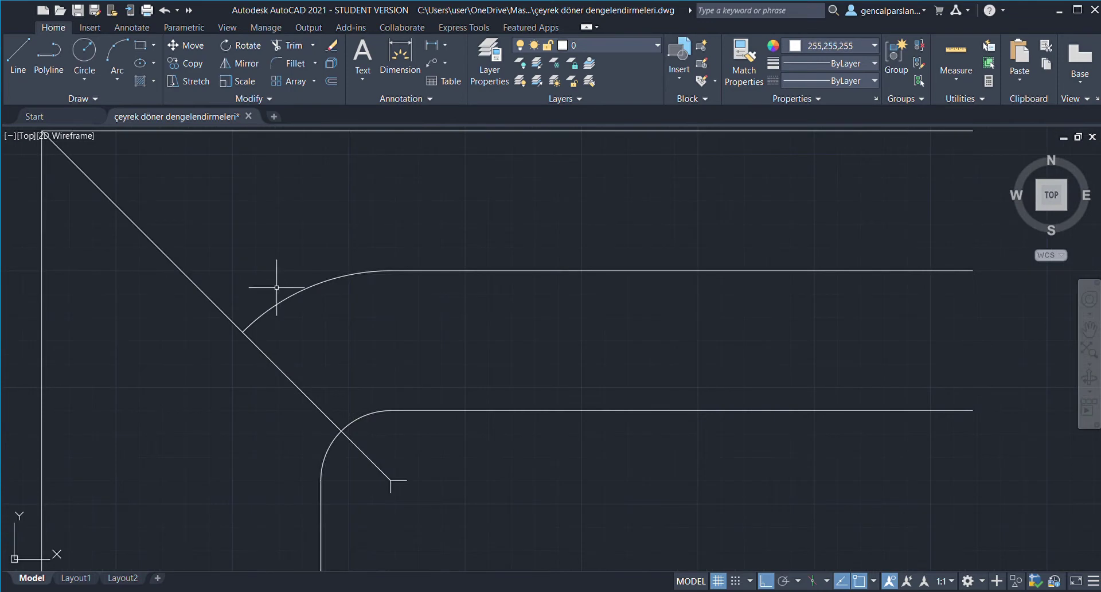
scroll(276, 287, down, 2)
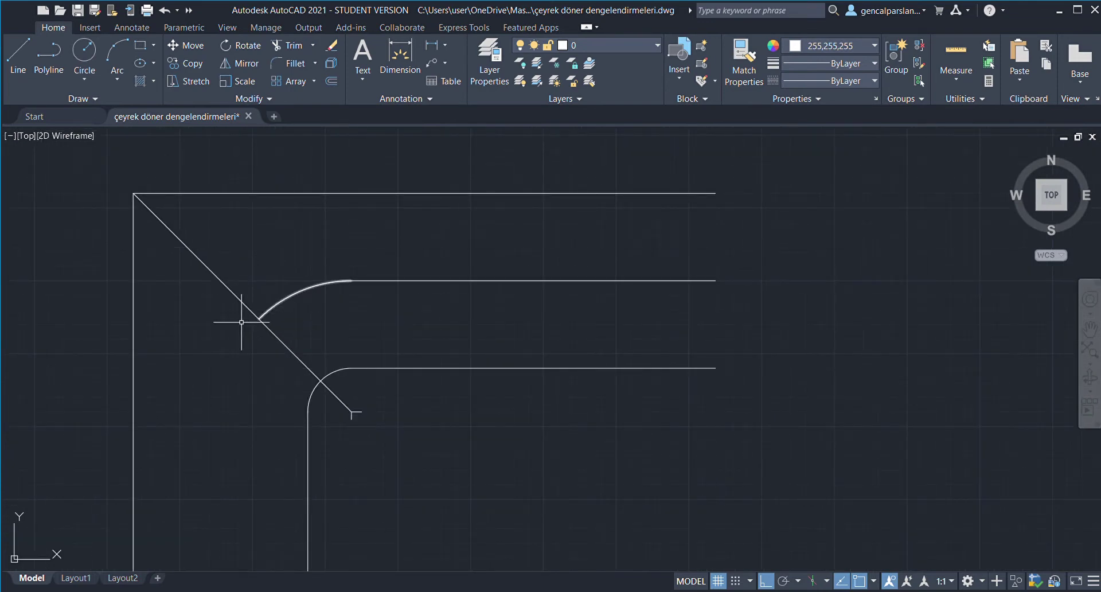
scroll(264, 319, up, 2)
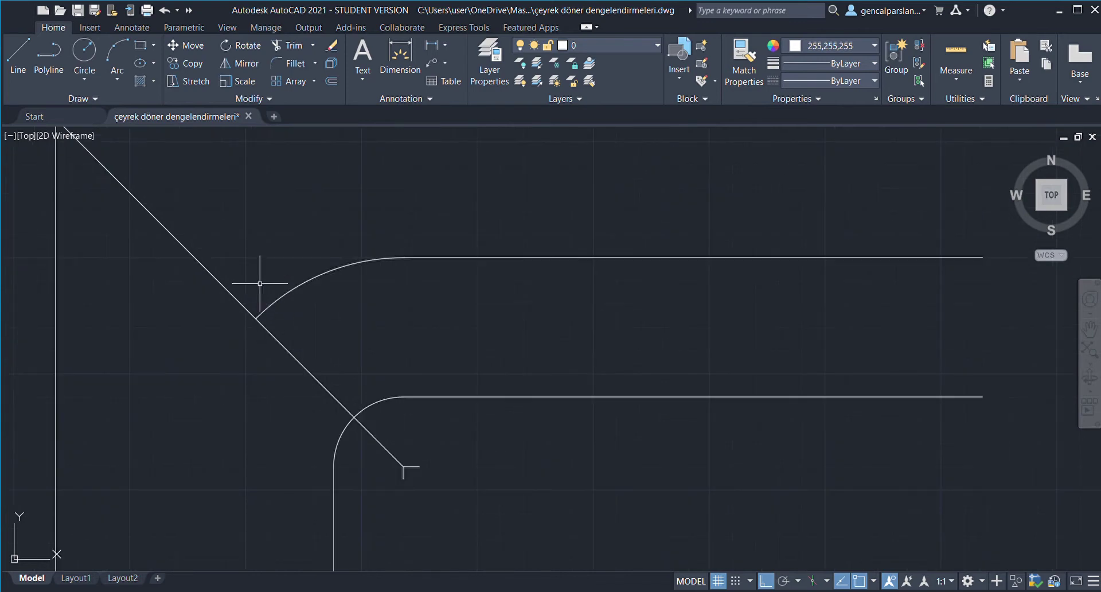
scroll(269, 225, up, 1)
scroll(298, 313, down, 1)
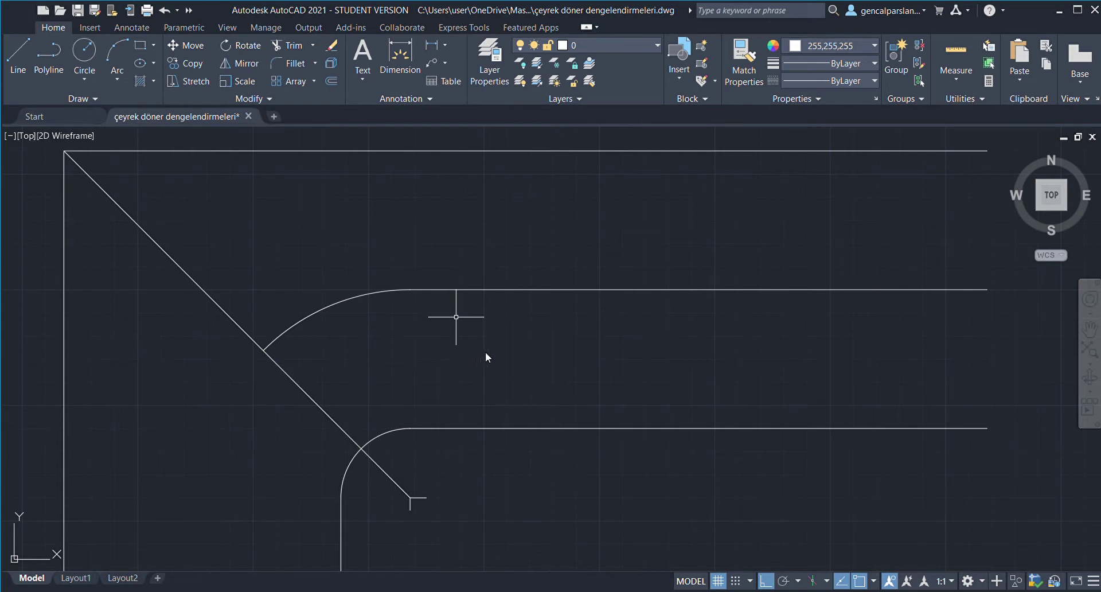
Pick the upper arc-and-line polyline as the object to divide.
click(479, 290)
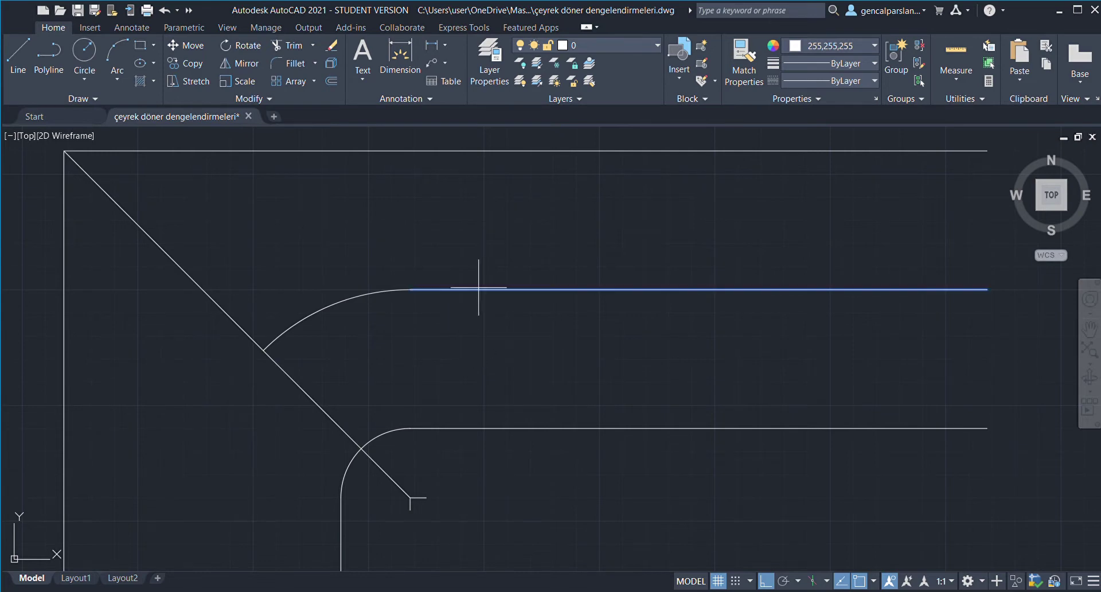
key(Escape)
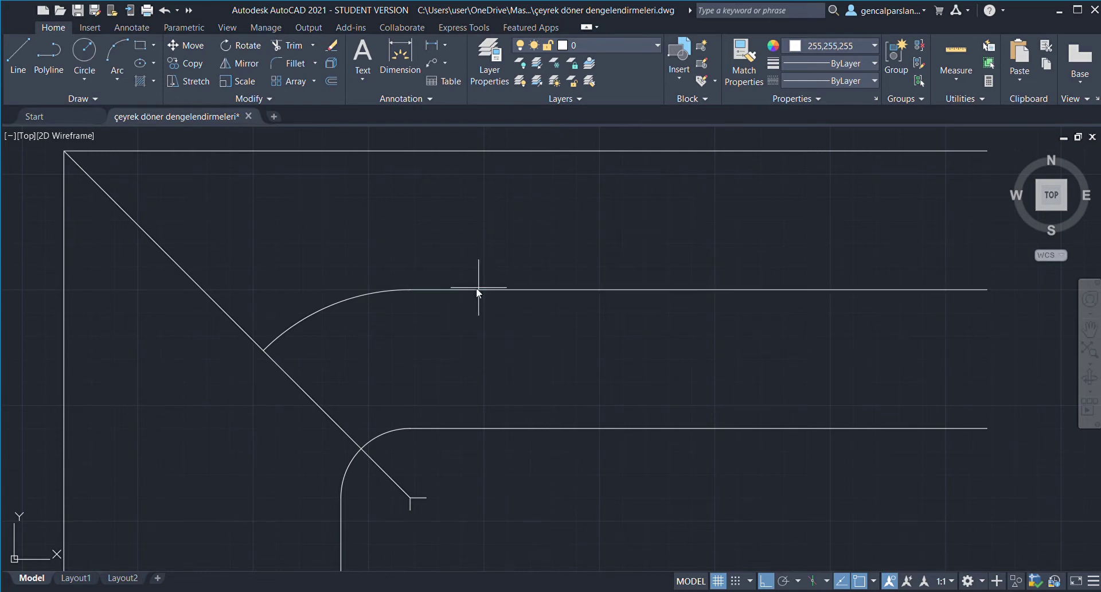
drag(292, 267, 344, 361)
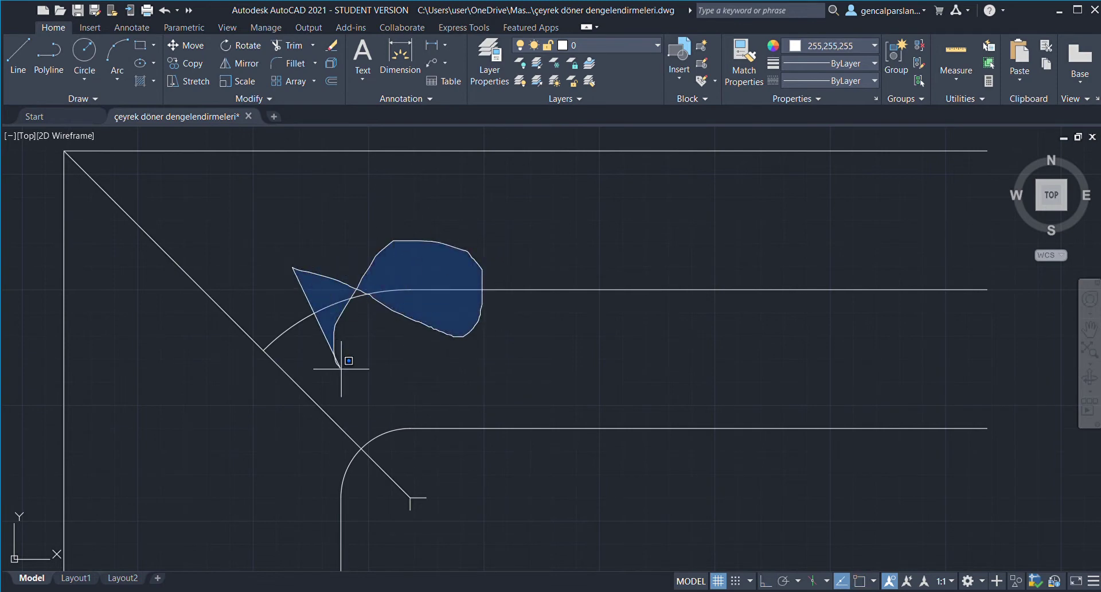
drag(504, 345, 351, 239)
key(Escape)
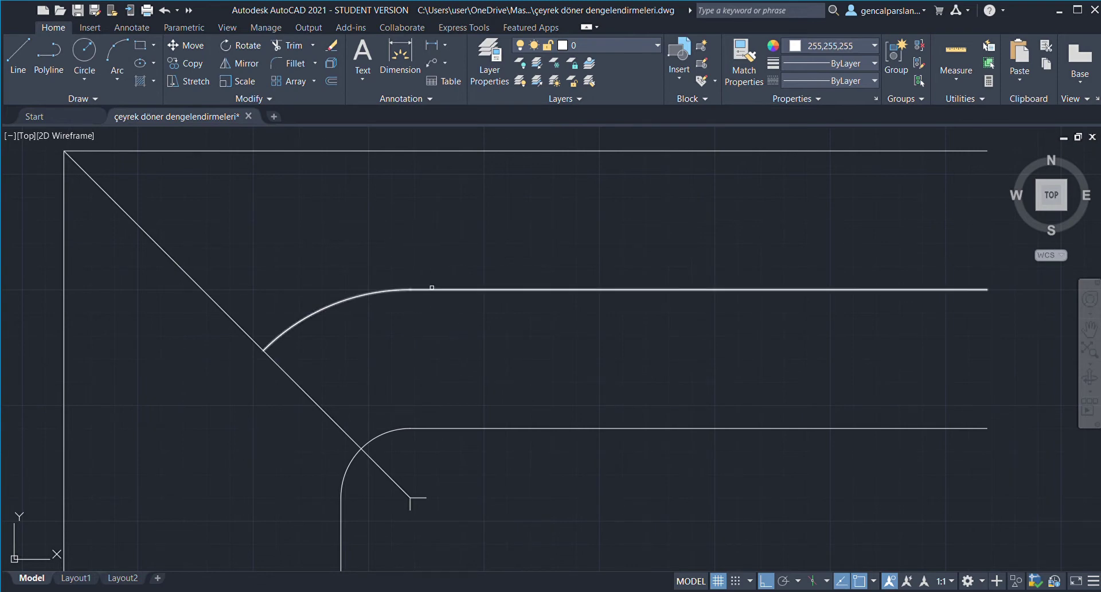
click(430, 290)
Undo the first division and redivide the upper curved line with a new count.
key(Return)
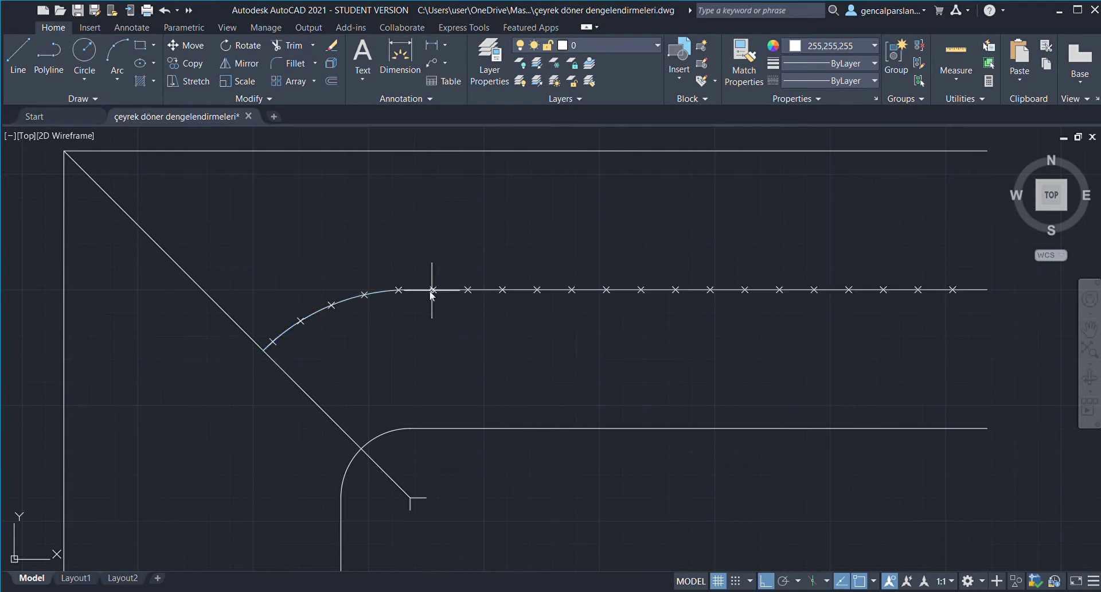
key(ctrl+z)
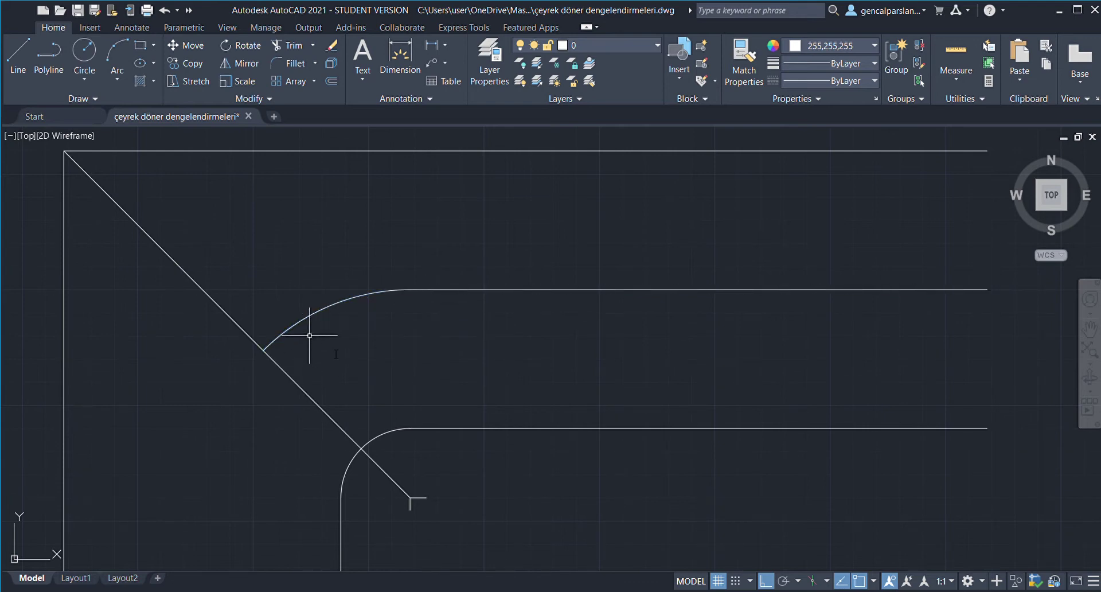
key(Return)
click(272, 342)
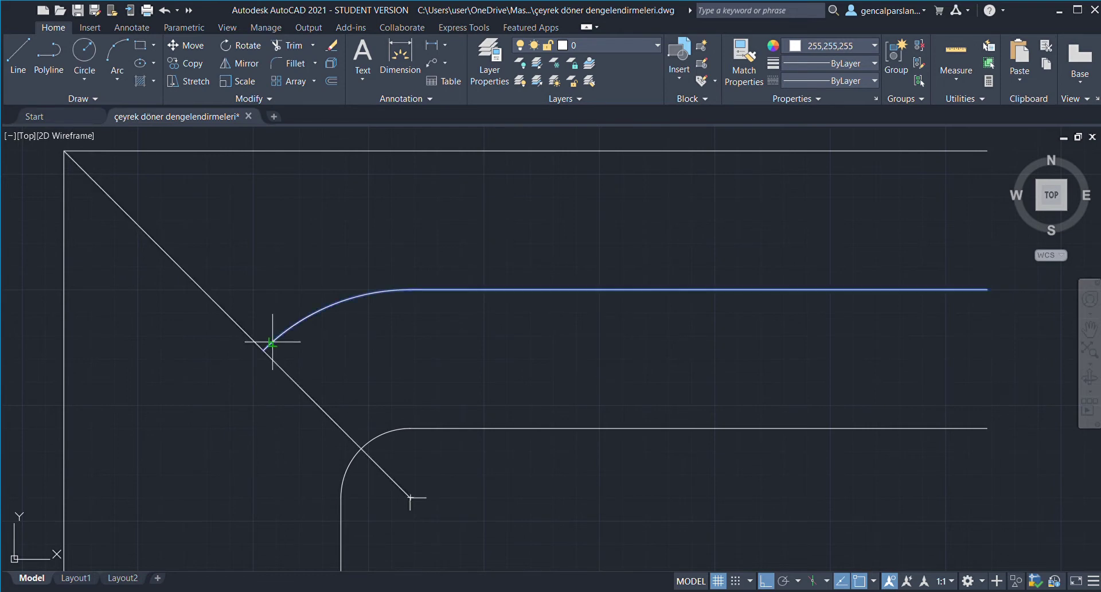
key(Return)
Select the division points along the arc and straight run to check spacing.
scroll(319, 309, up, 3)
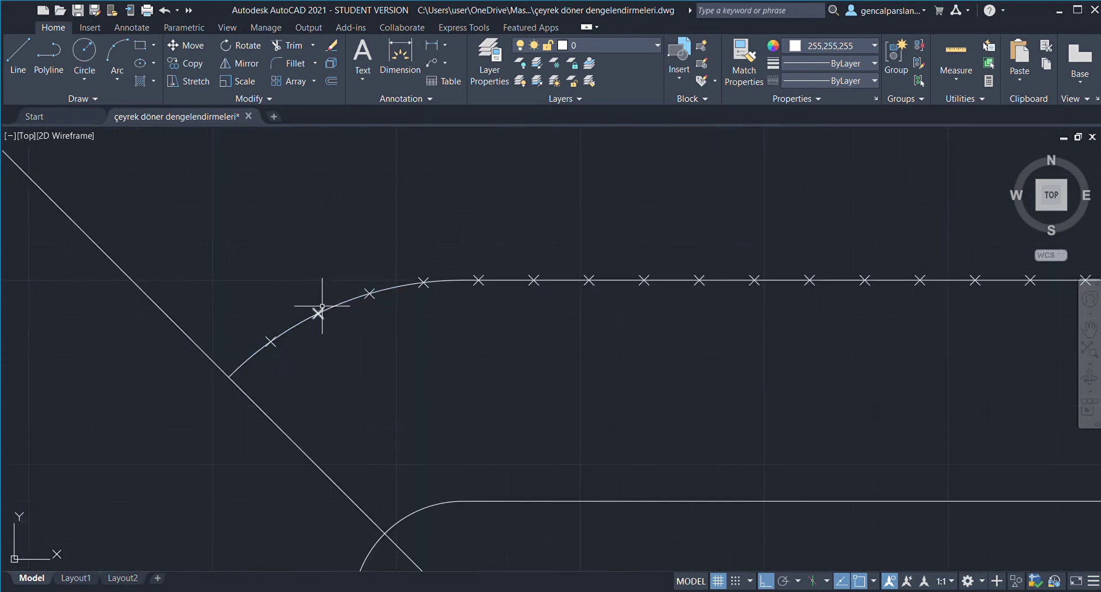
click(424, 282)
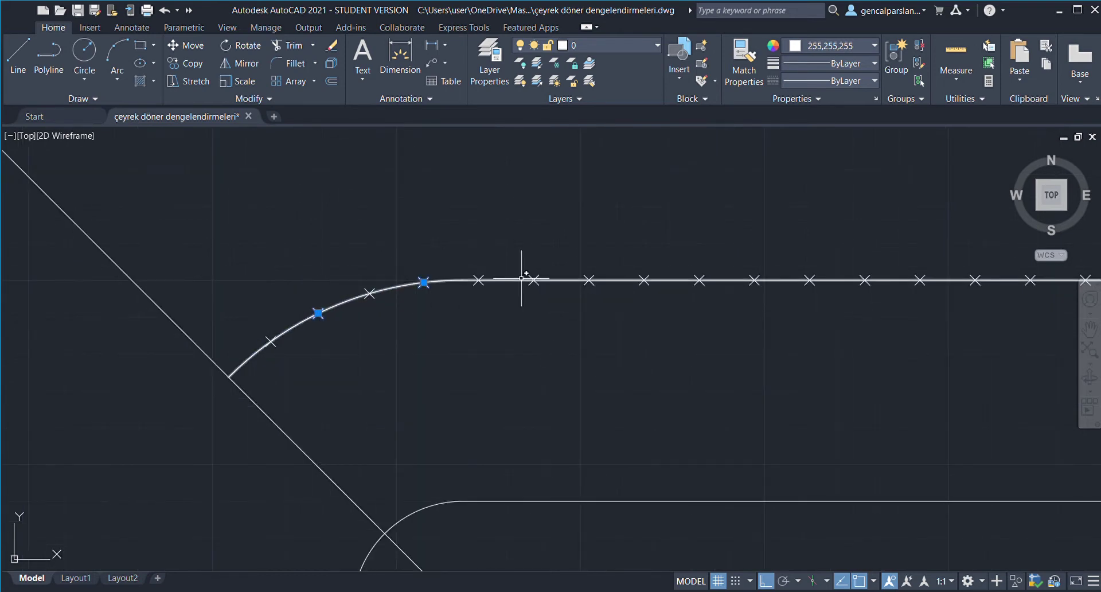
middle_drag(747, 299, 559, 317)
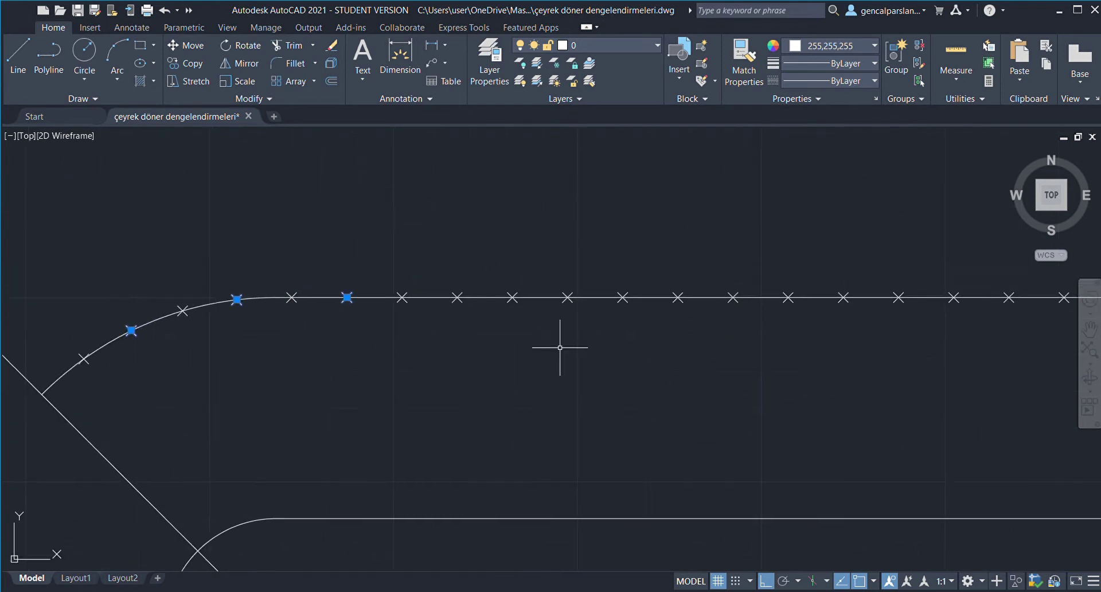
scroll(563, 418, up, 2)
click(397, 268)
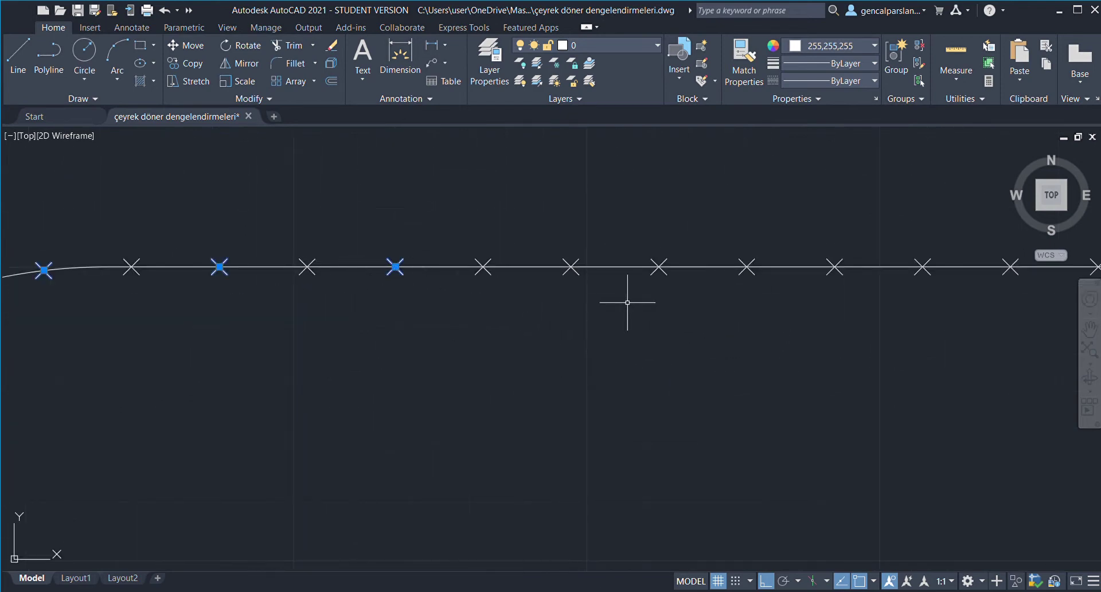
scroll(457, 312, down, 2)
click(431, 271)
click(541, 271)
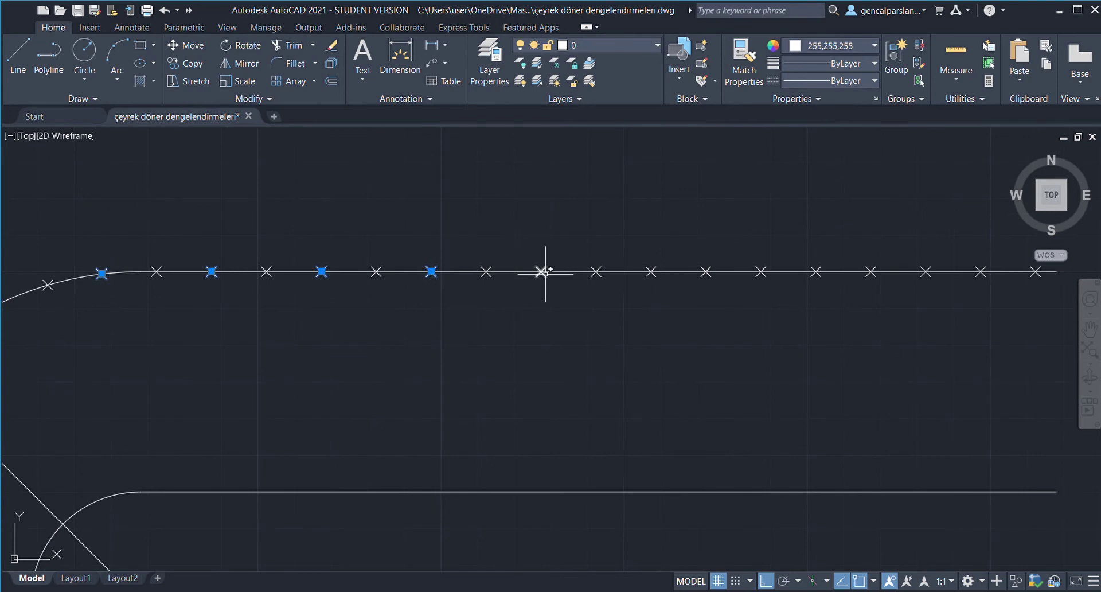
click(650, 272)
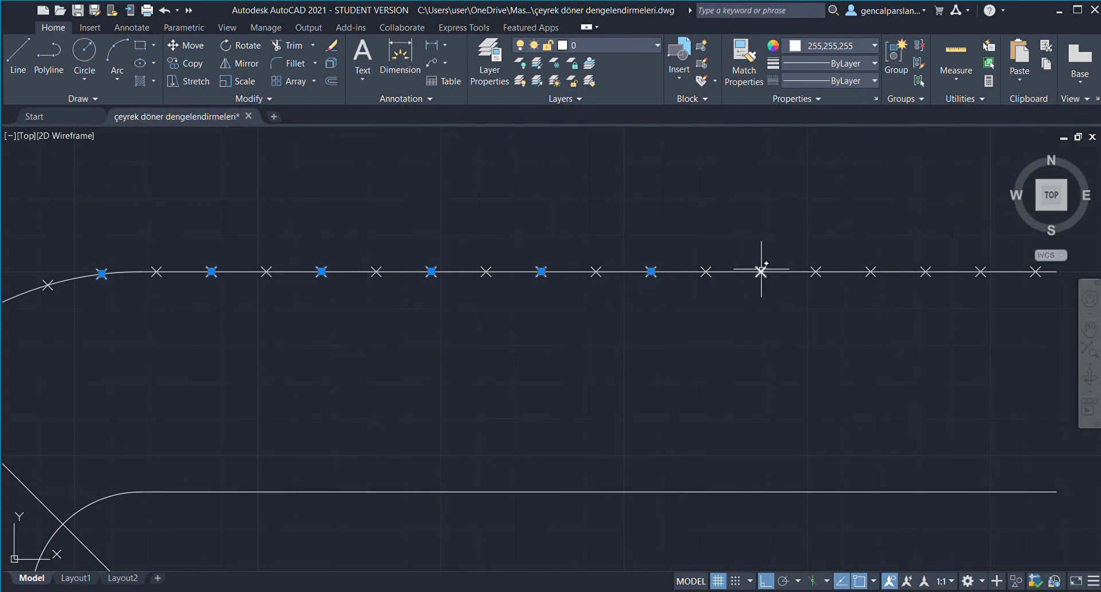
click(761, 271)
click(871, 272)
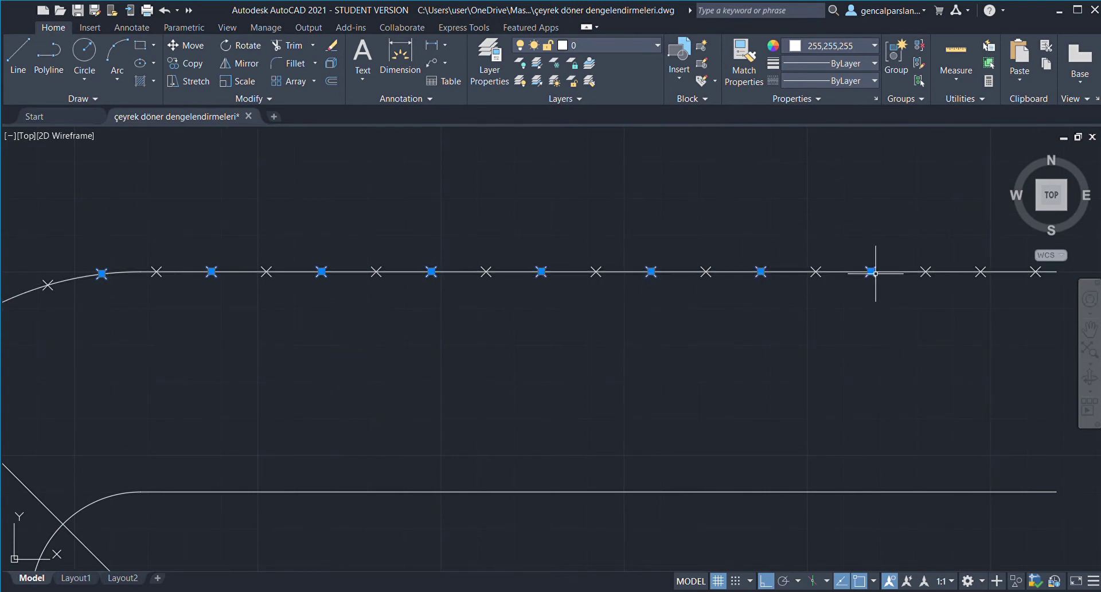
key(Escape)
scroll(702, 248, down, 3)
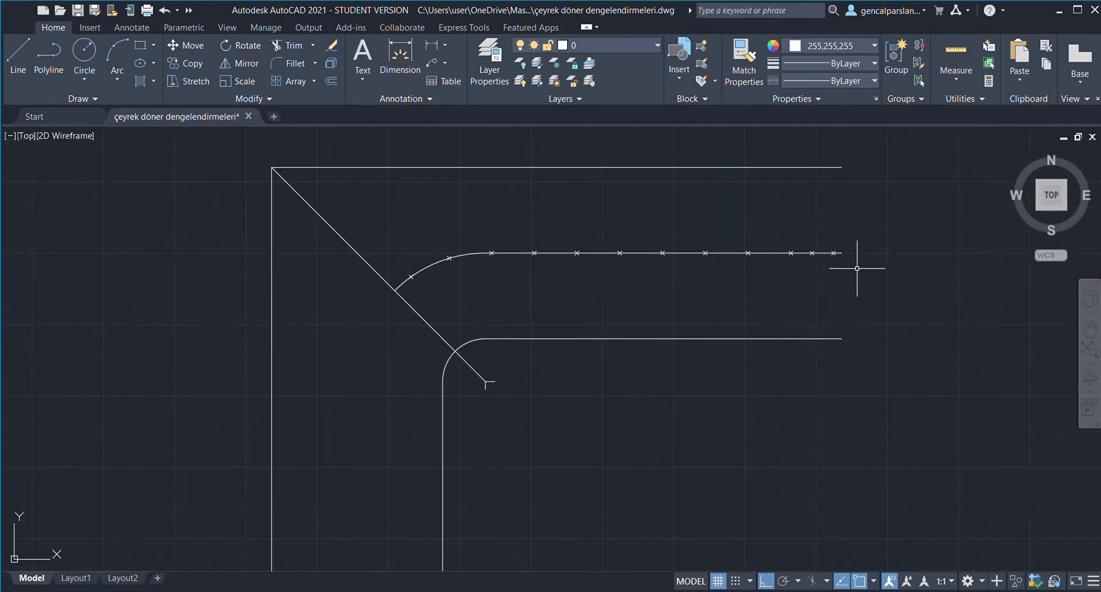
Mirror the divided curved line across the diagonal, keeping the original.
click(858, 268)
click(401, 229)
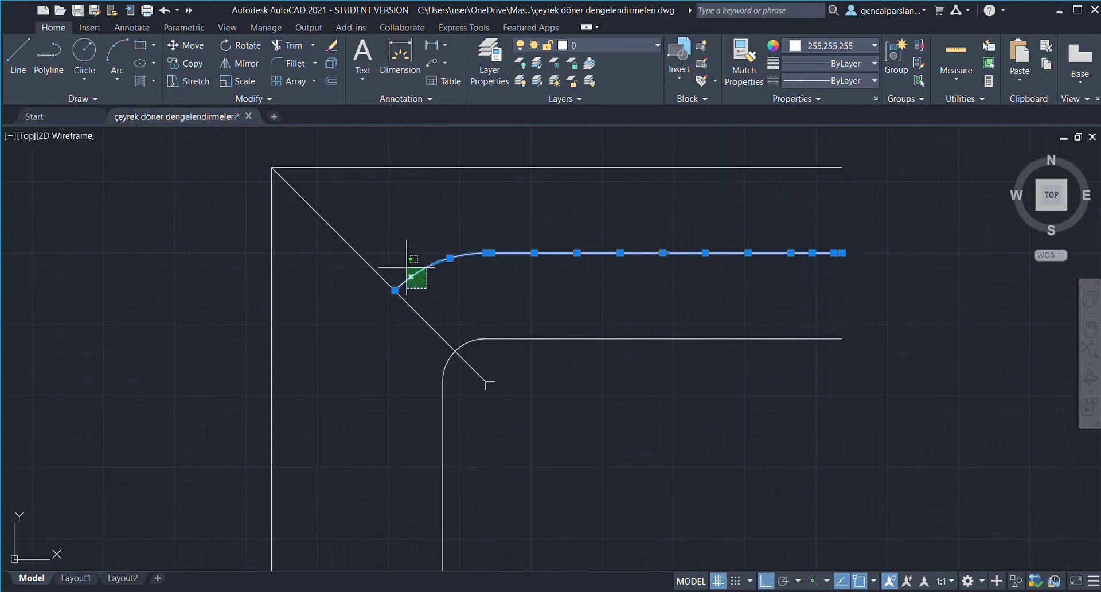
click(247, 63)
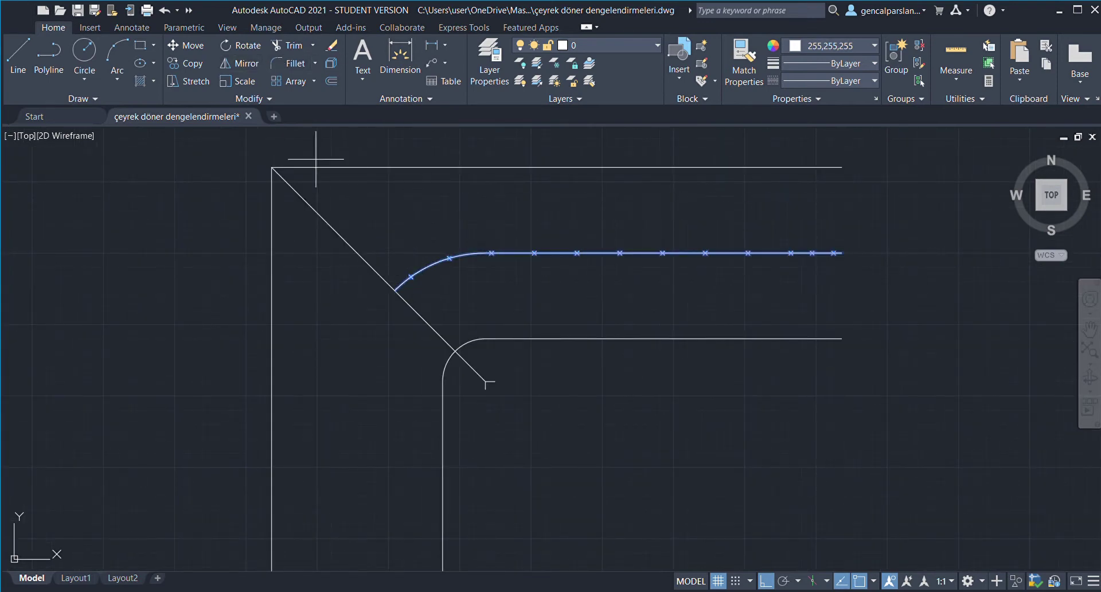
click(486, 381)
click(272, 168)
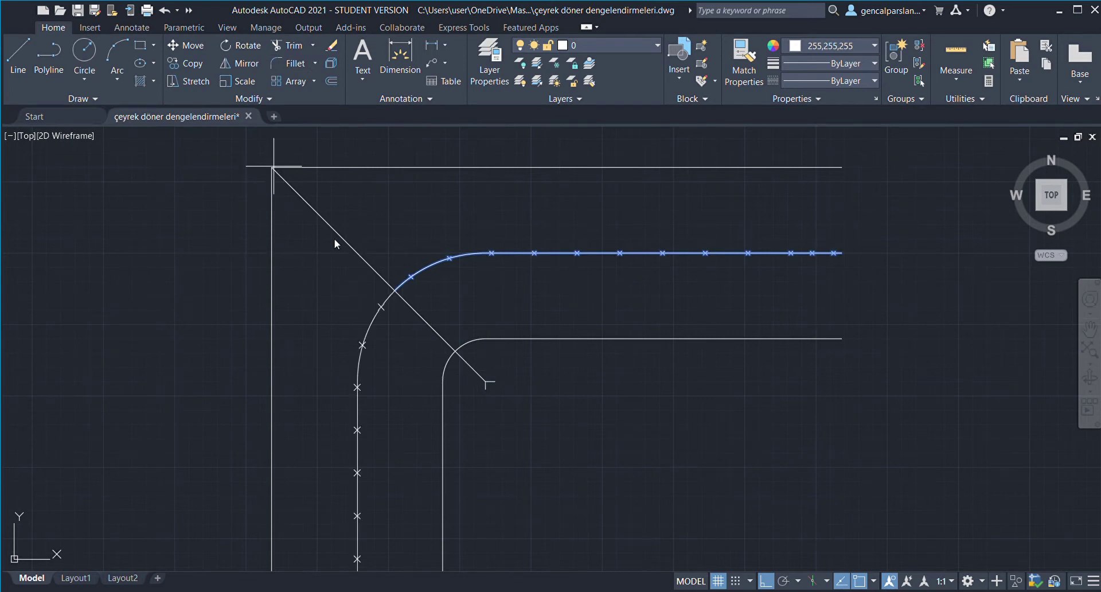
key(Return)
scroll(442, 316, down, 3)
scroll(467, 442, down, 2)
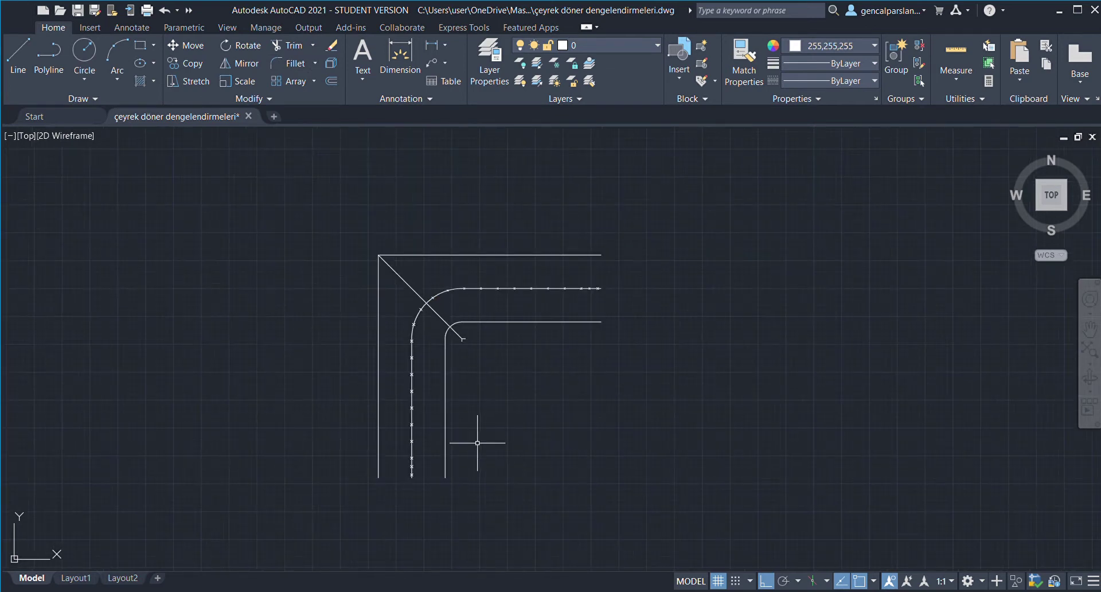
scroll(473, 346, up, 5)
scroll(402, 169, up, 3)
scroll(363, 184, down, 5)
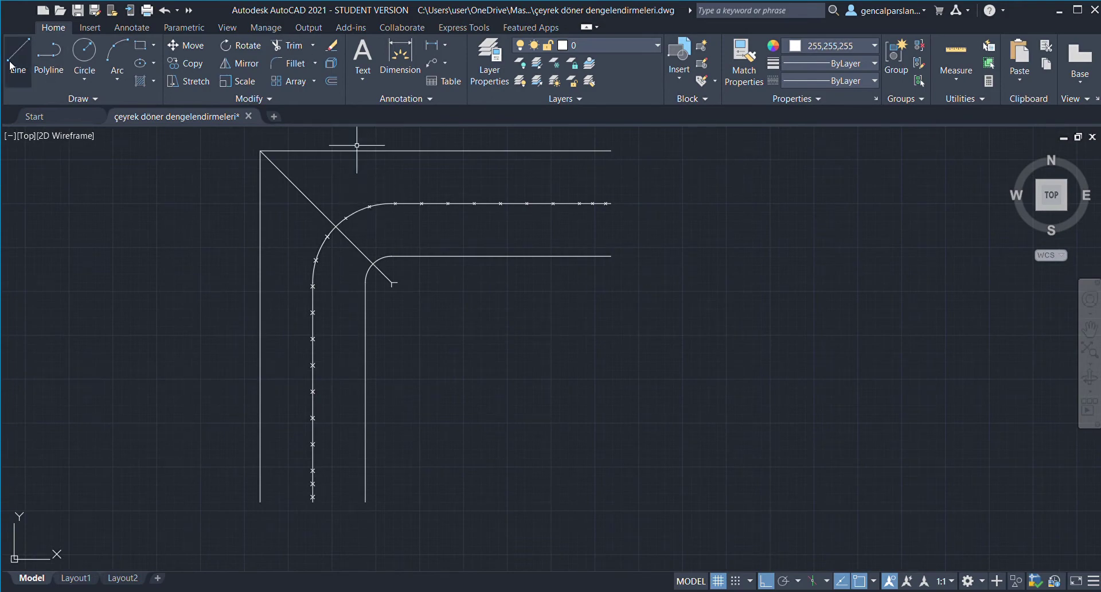
Draw a line from the inner wall up to the upper X division marker.
scroll(534, 195, up, 2)
middle_drag(441, 167, 459, 258)
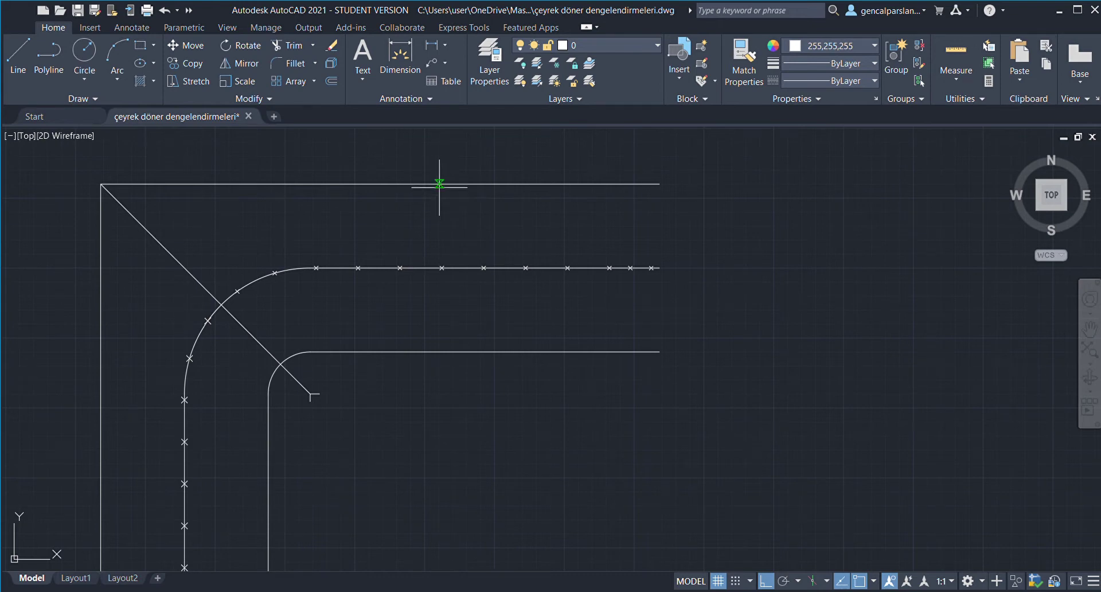
click(439, 184)
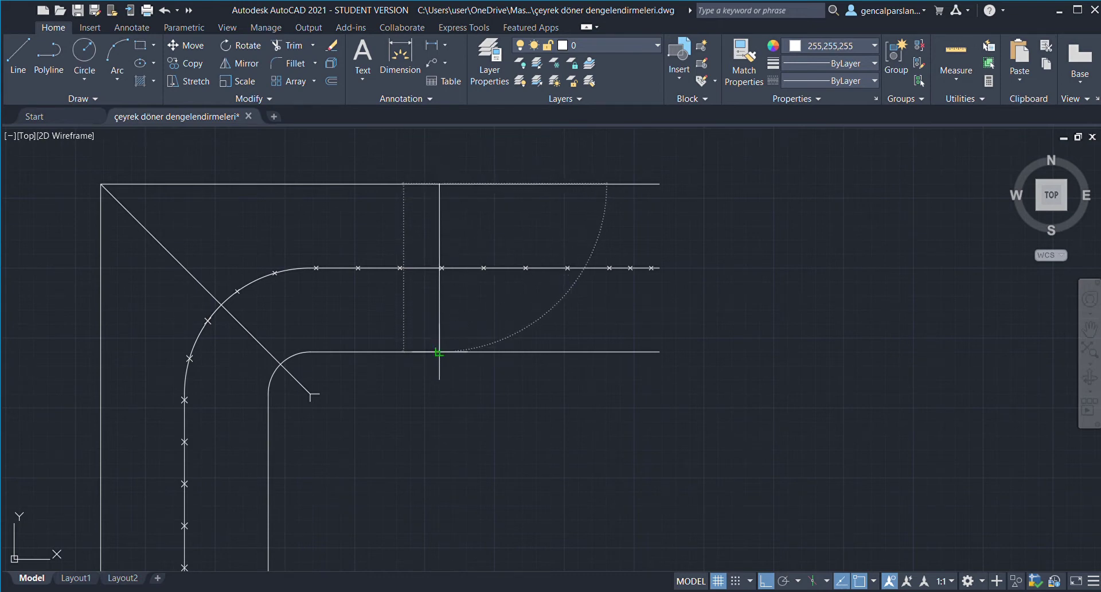
click(17, 58)
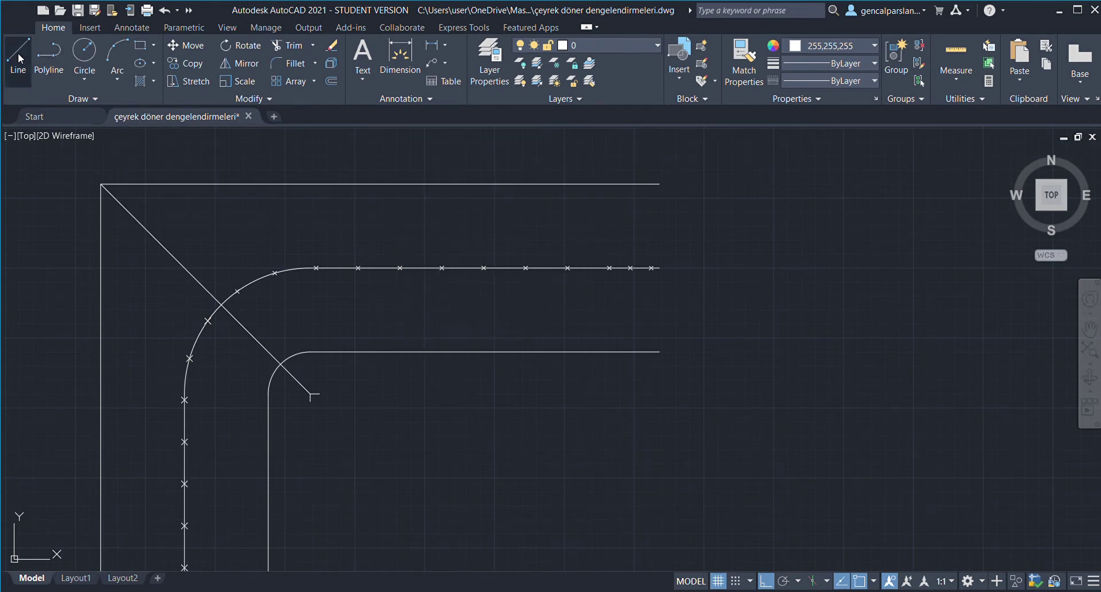
click(442, 351)
middle_drag(433, 456, 459, 393)
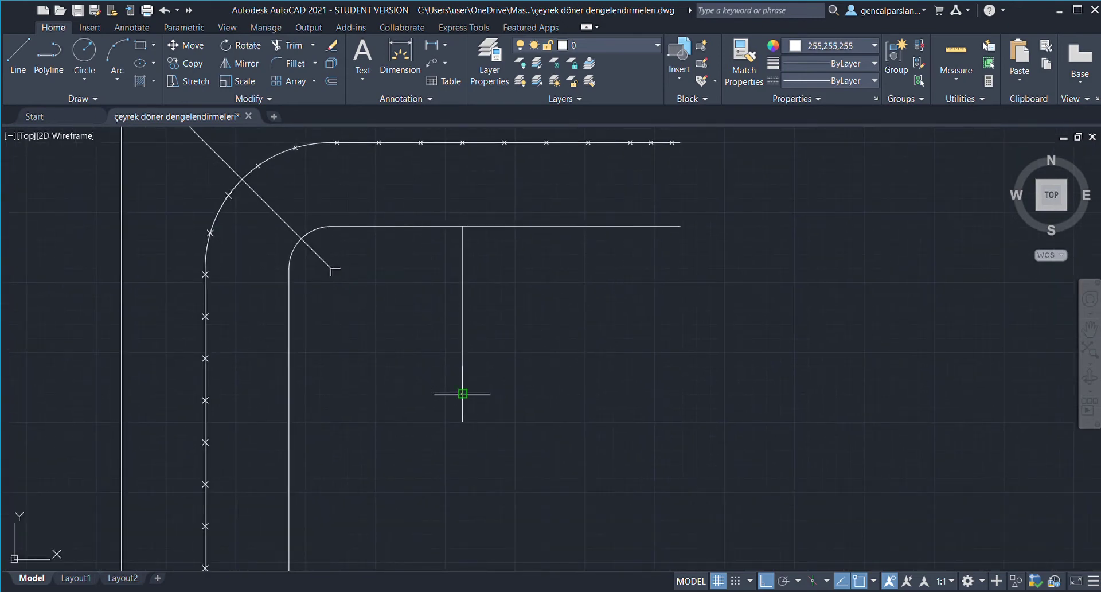
scroll(86, 400, up, 5)
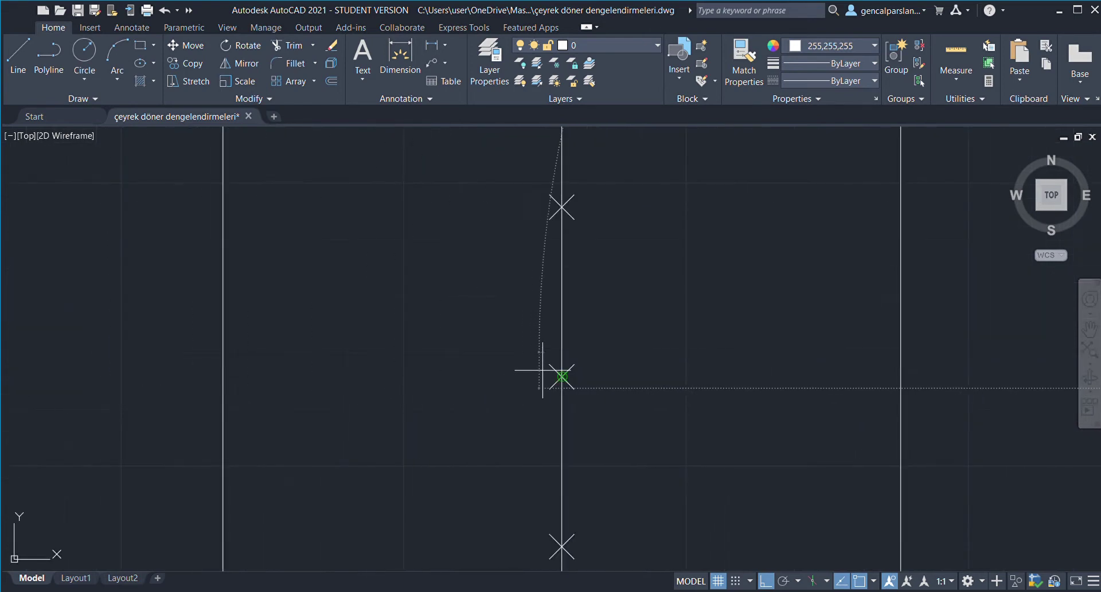
click(562, 207)
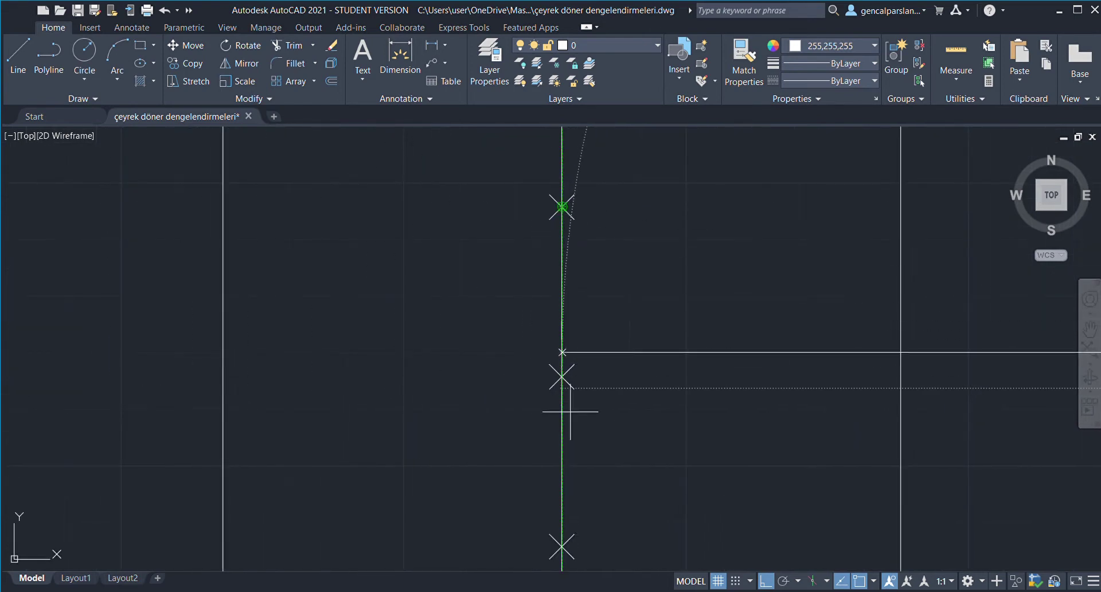
middle_drag(563, 406, 373, 398)
key(Escape)
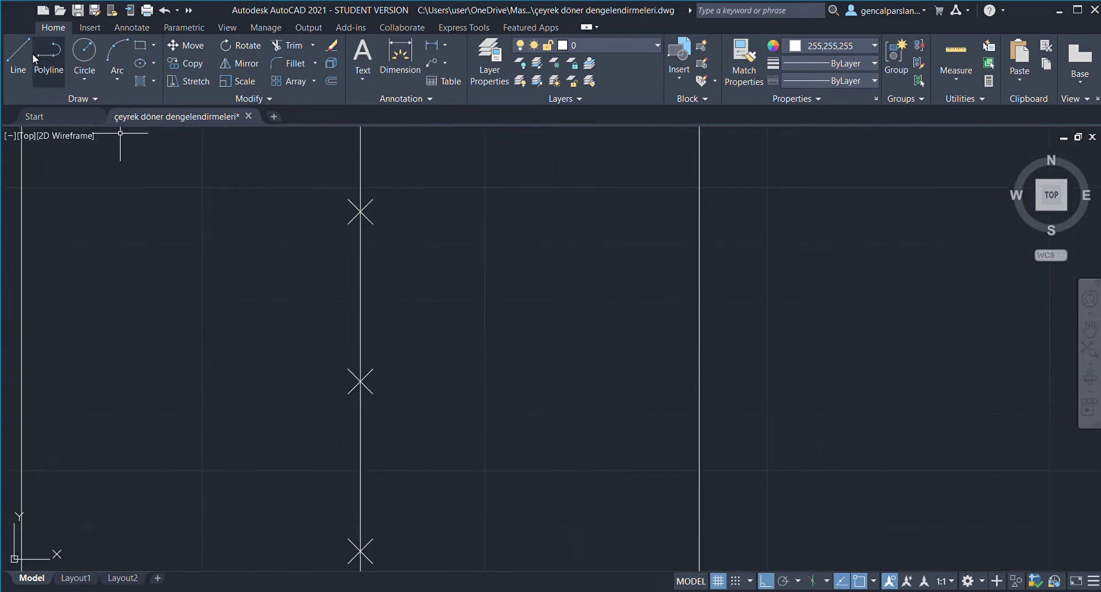
Start a new step line at a division mark on the walking line.
click(18, 58)
click(359, 380)
middle_drag(150, 413, 246, 413)
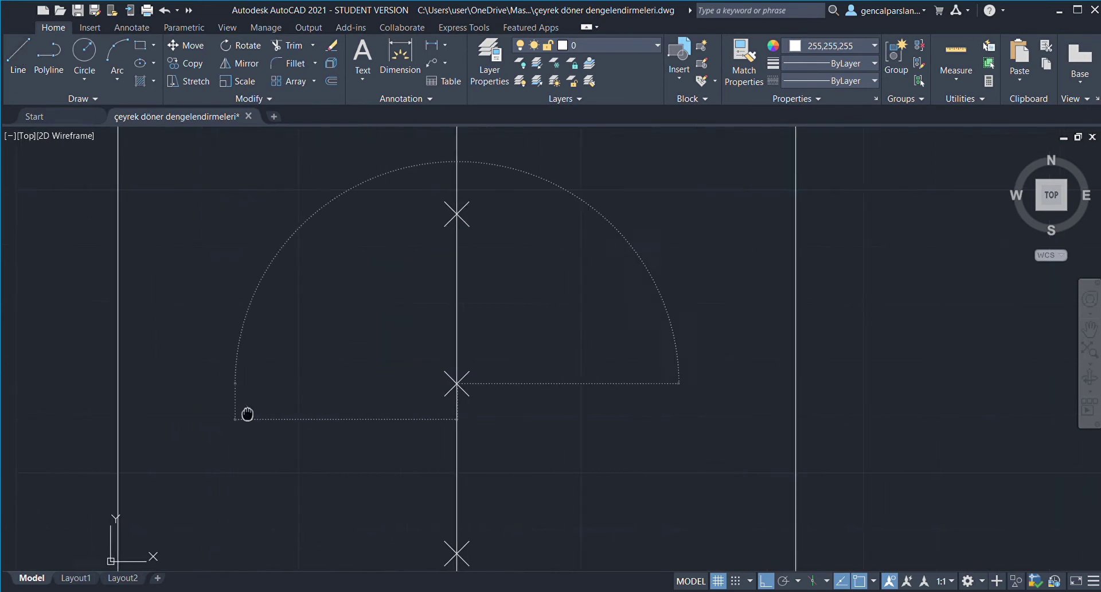
middle_drag(116, 401, 148, 401)
scroll(147, 380, down, 5)
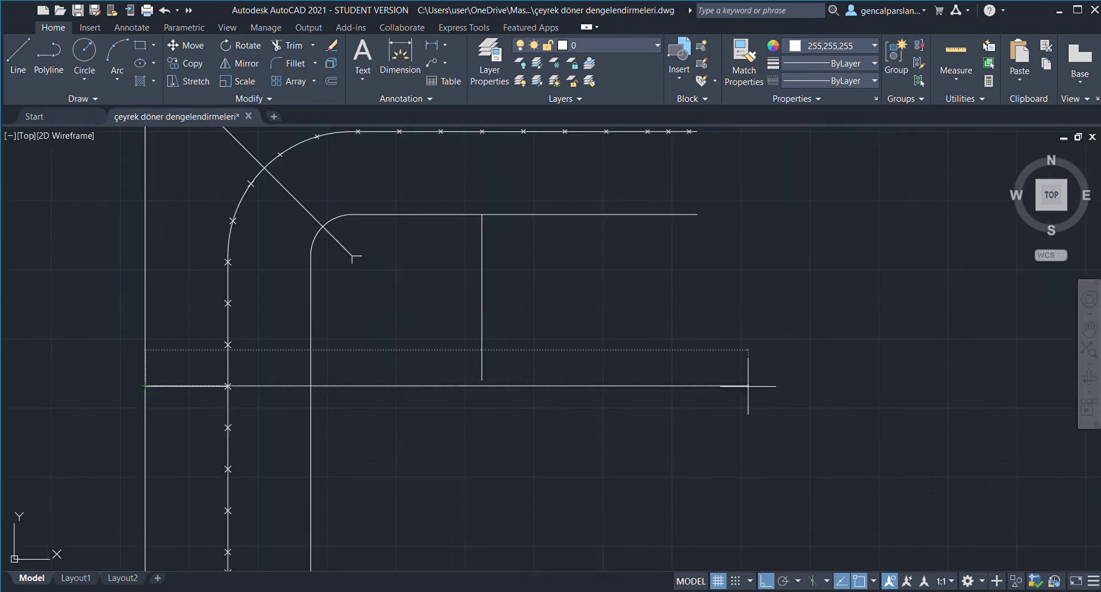
Finish the horizontal step line and erase the short vertical construction line.
click(888, 386)
key(Escape)
click(545, 327)
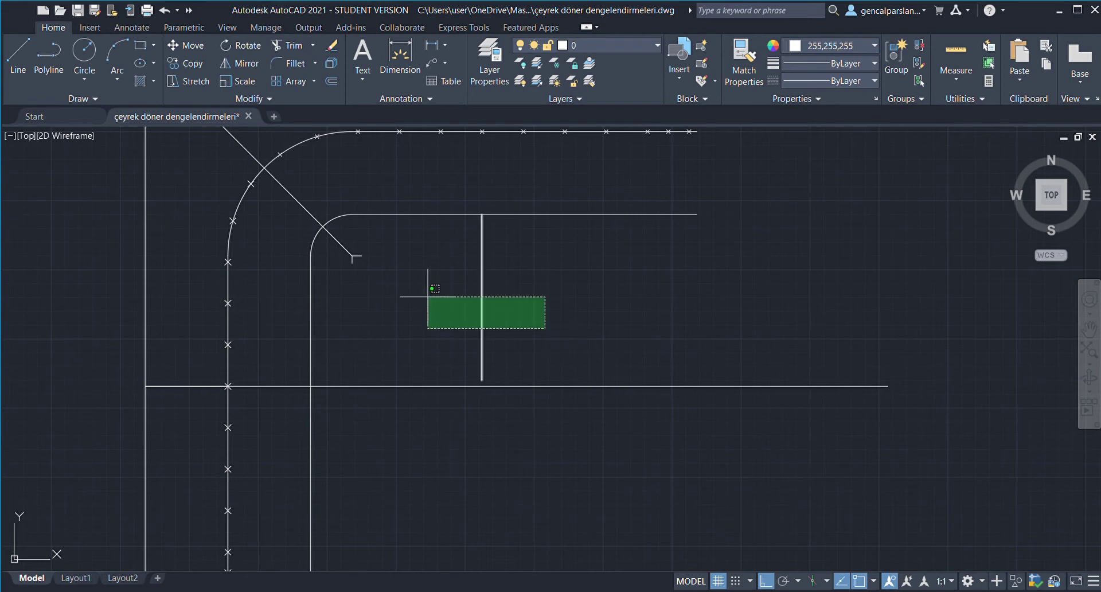
click(428, 296)
key(Delete)
Draw a new horizontal step line ending at the wall.
scroll(213, 389, down, 2)
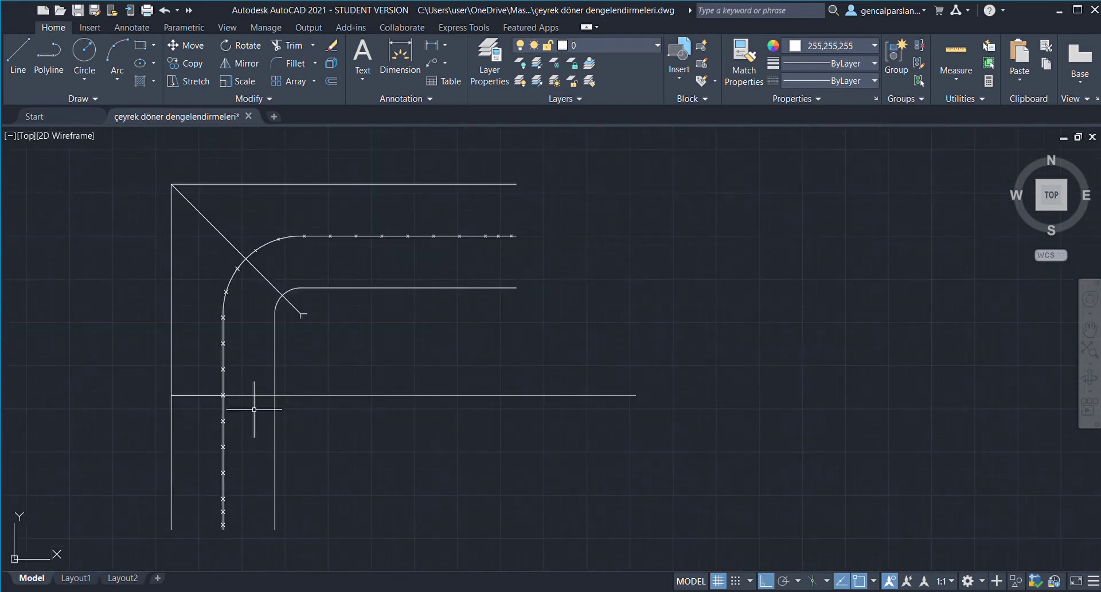
scroll(229, 390, up, 4)
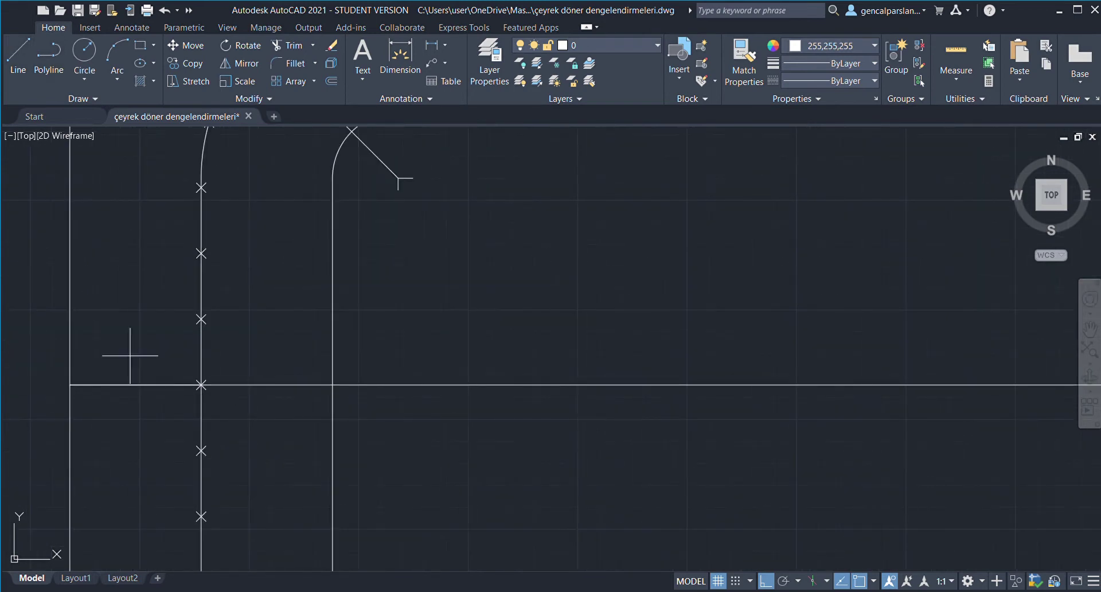
scroll(123, 345, up, 6)
scroll(463, 398, down, 6)
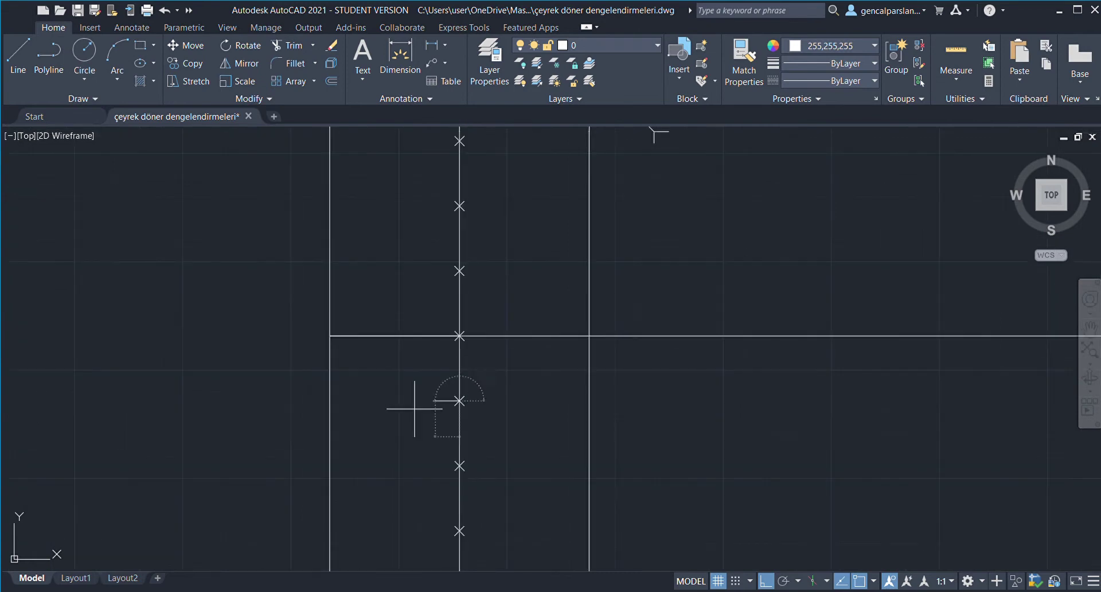
click(591, 401)
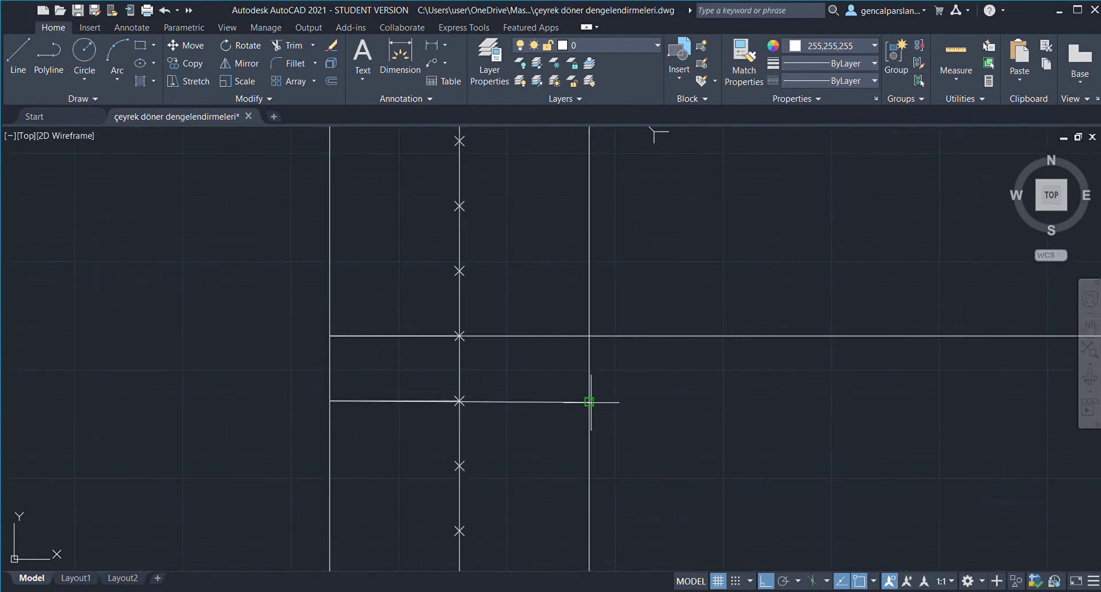
click(499, 402)
click(189, 61)
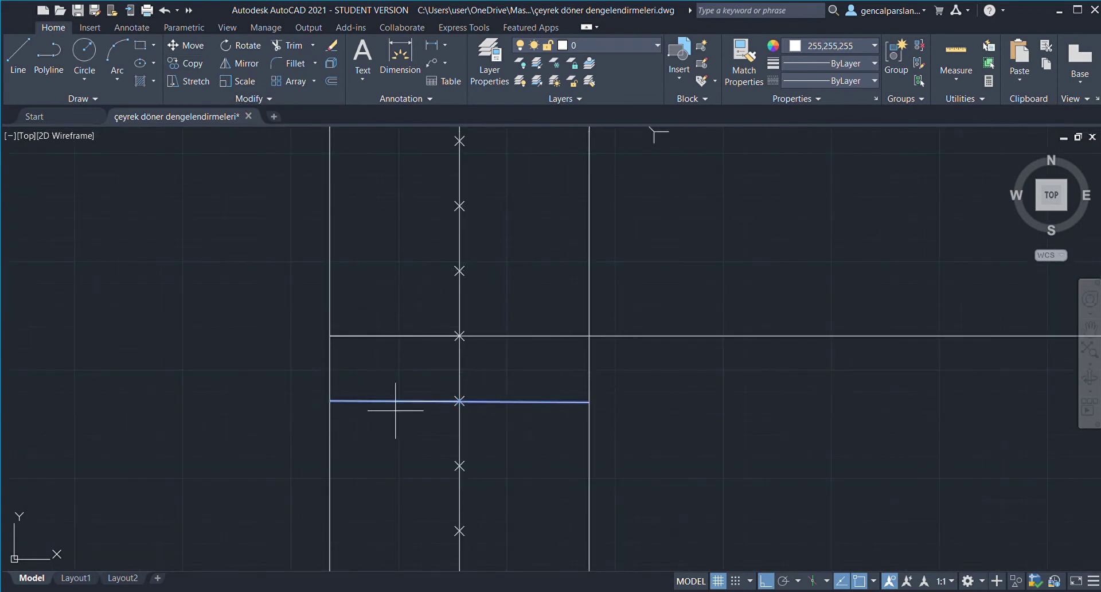
scroll(402, 410, up, 4)
scroll(459, 402, up, 2)
scroll(567, 395, up, 1)
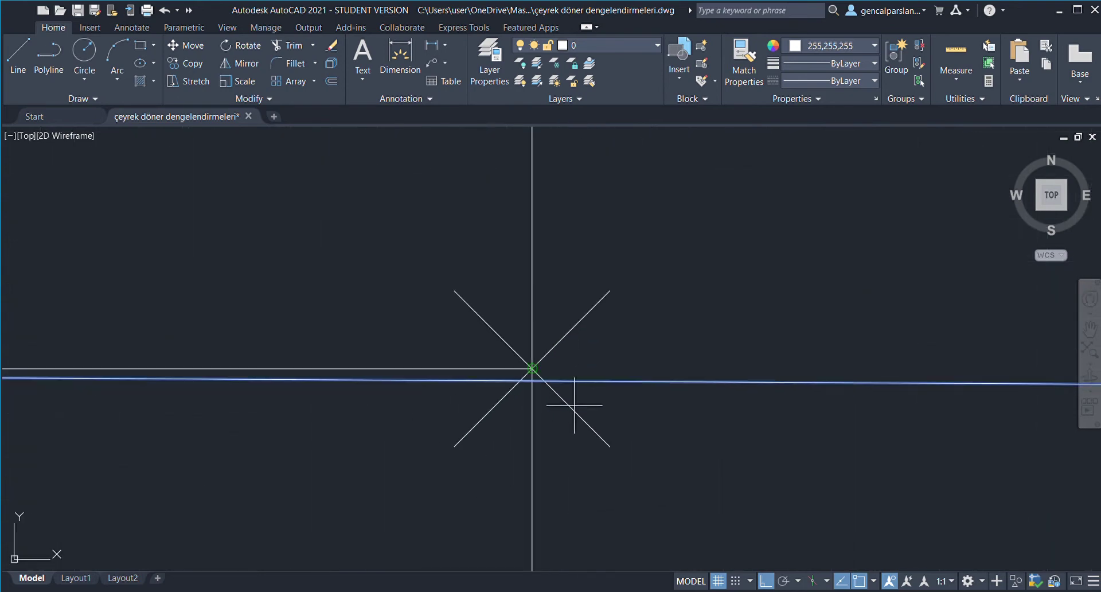
key(Escape)
scroll(491, 375, up, 1)
scroll(570, 376, up, 1)
key(Escape)
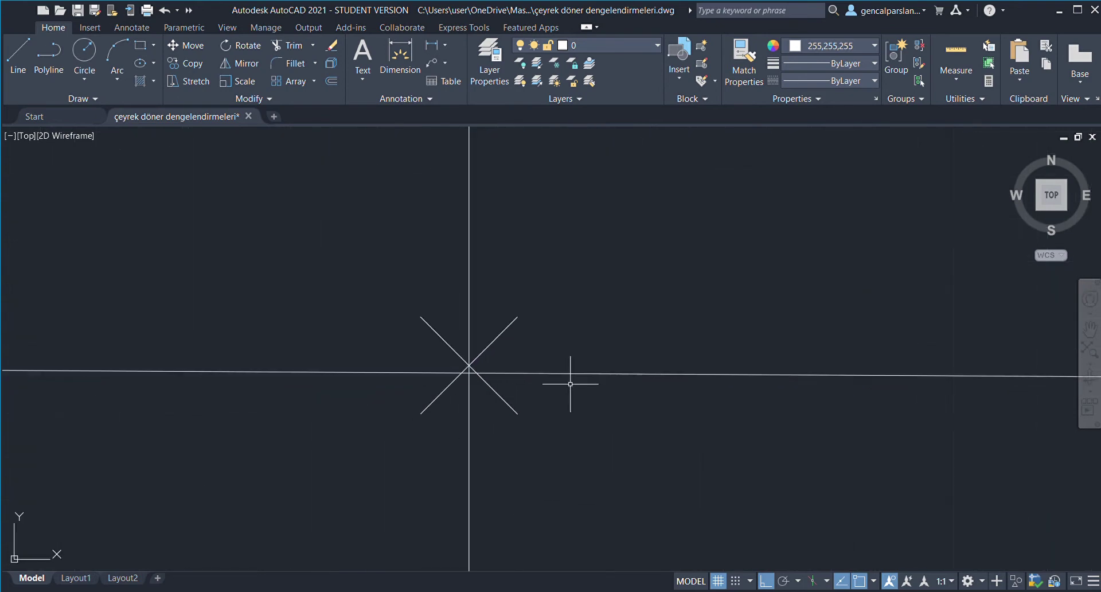
Copy the horizontal step line from its crossing point to a lower division mark.
click(573, 374)
click(194, 68)
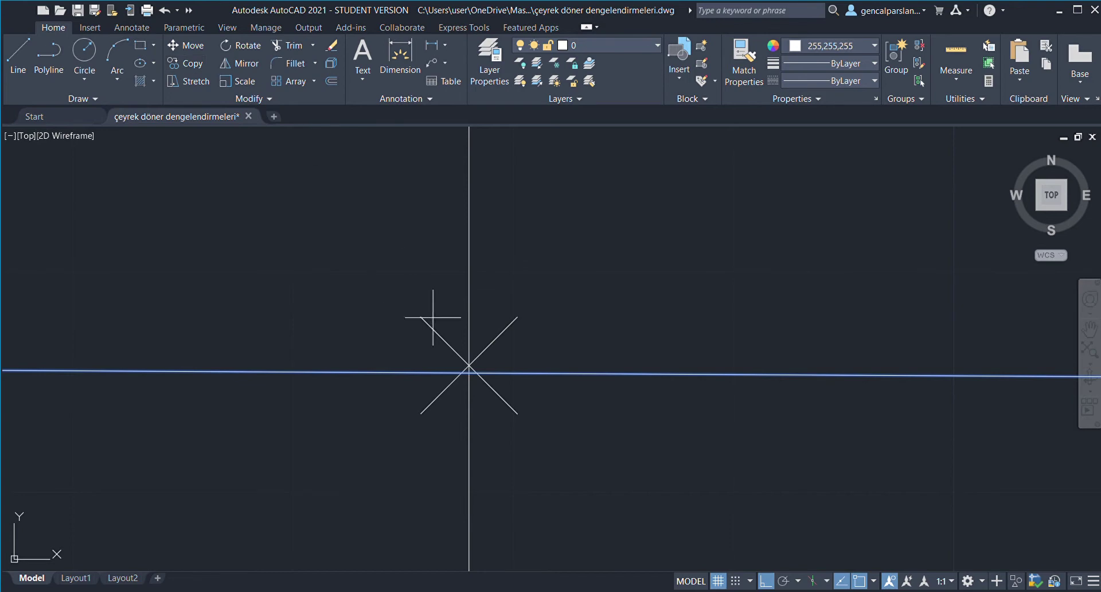
click(470, 371)
scroll(453, 344, down, 3)
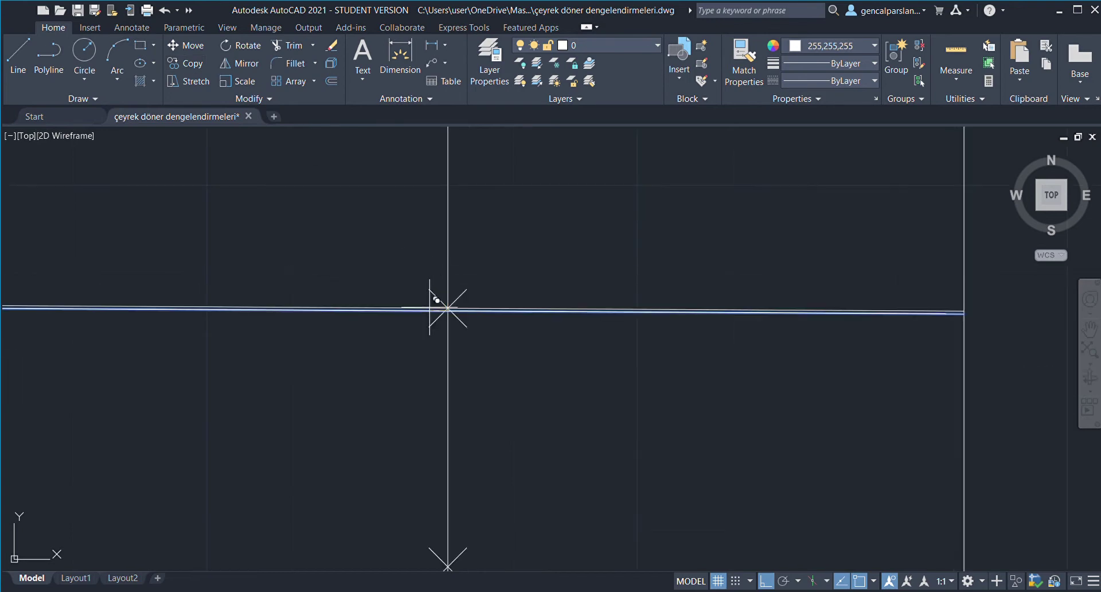
scroll(457, 442, up, 2)
scroll(455, 410, down, 3)
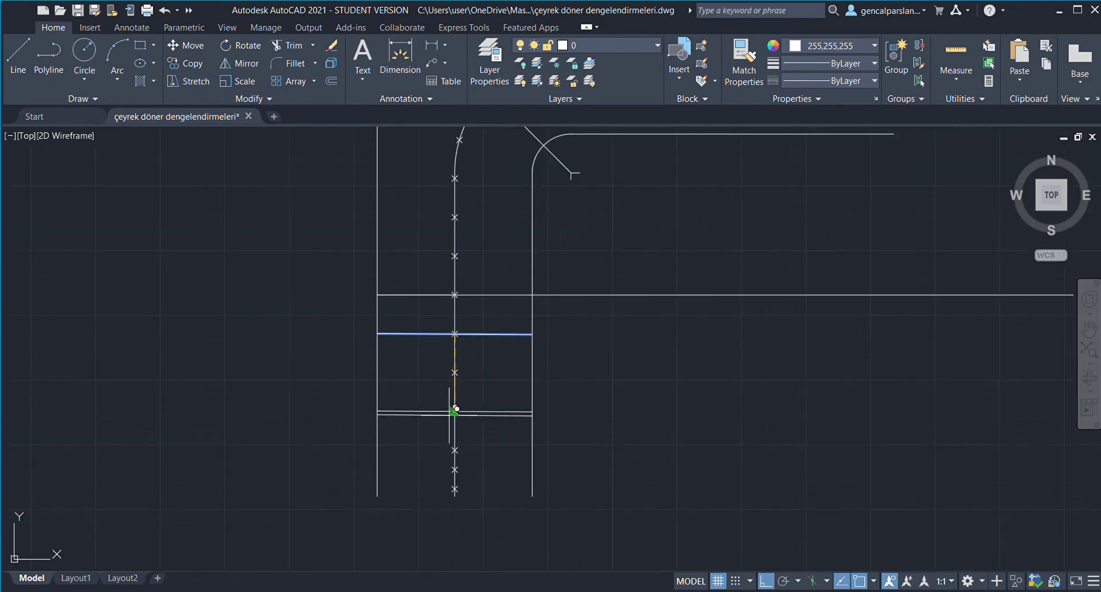
scroll(473, 344, up, 3)
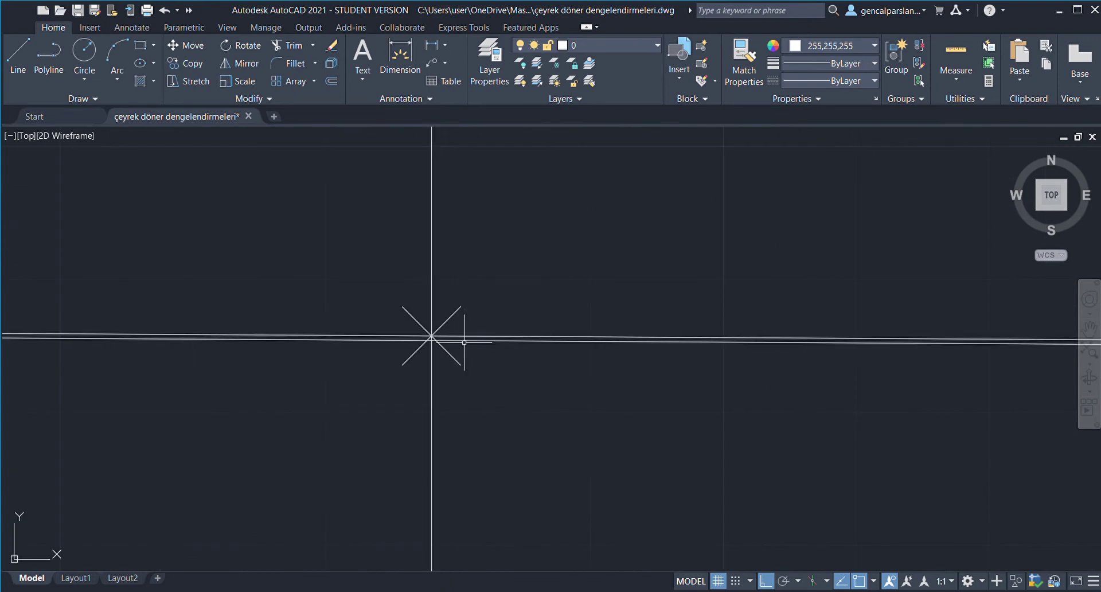
click(463, 340)
scroll(401, 345, down, 2)
key(Escape)
Move the misplaced step line onto its walking-line division mark.
scroll(364, 332, down, 2)
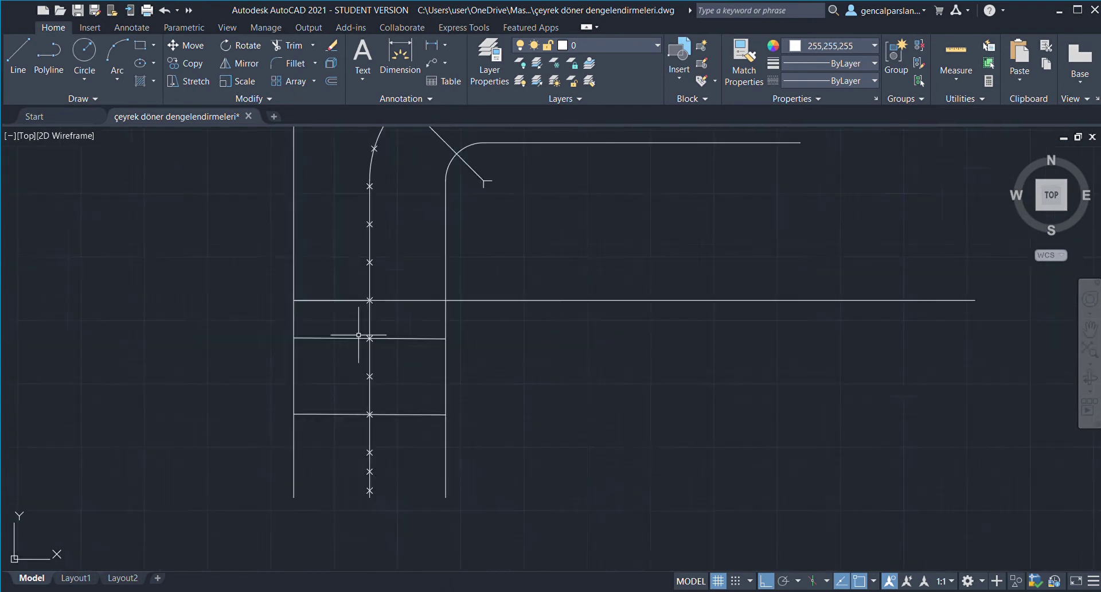
scroll(449, 320, up, 2)
scroll(350, 413, up, 2)
drag(380, 414, 354, 381)
scroll(336, 364, up, 2)
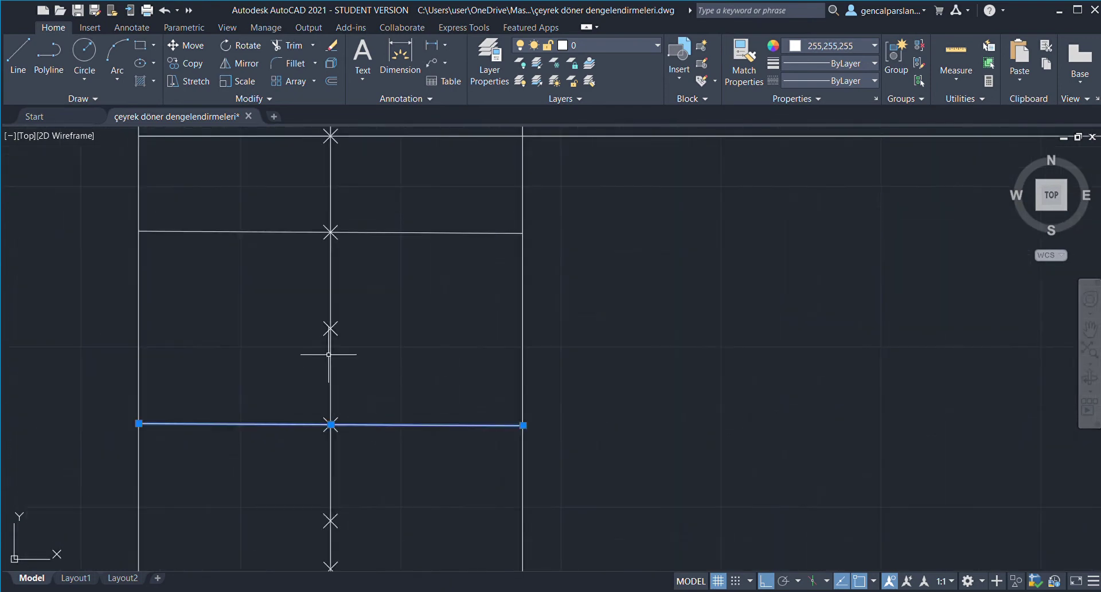
click(187, 44)
click(331, 424)
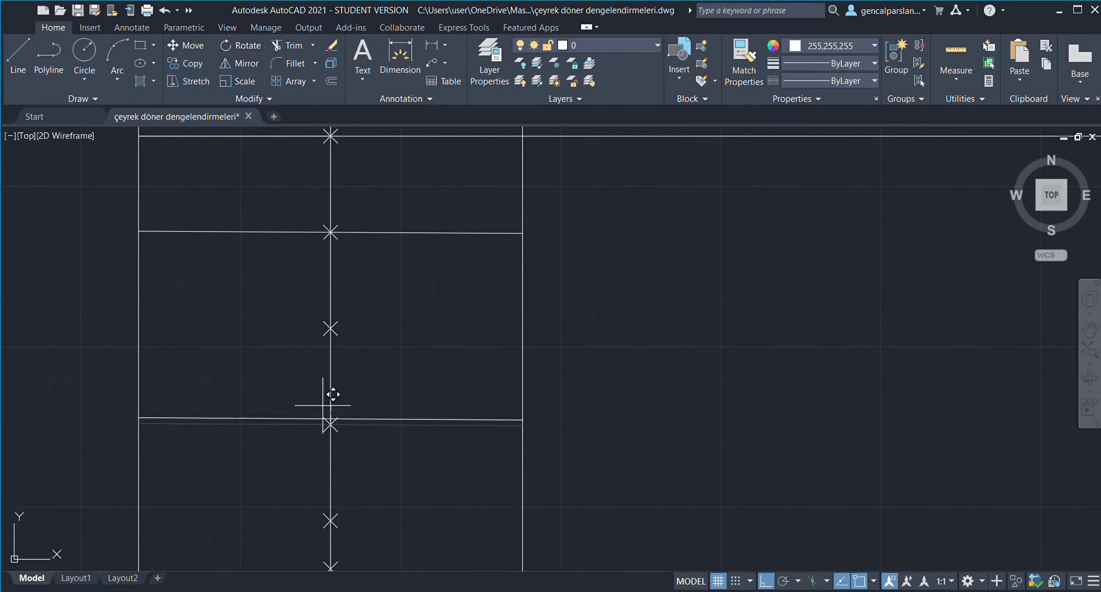
click(342, 316)
scroll(313, 305, down, 3)
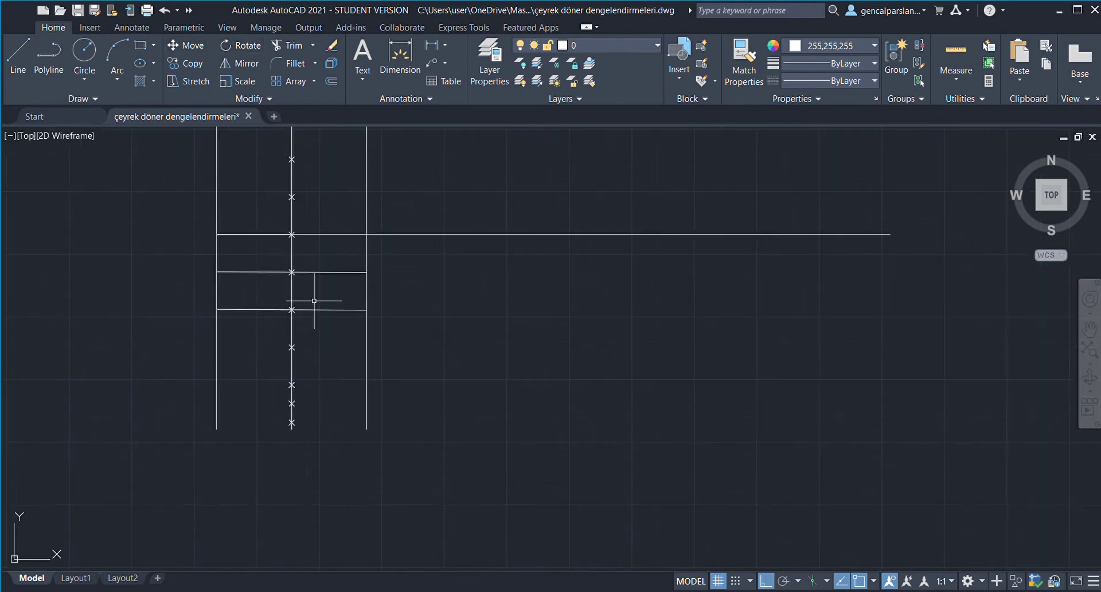
scroll(354, 352, down, 2)
scroll(306, 226, up, 2)
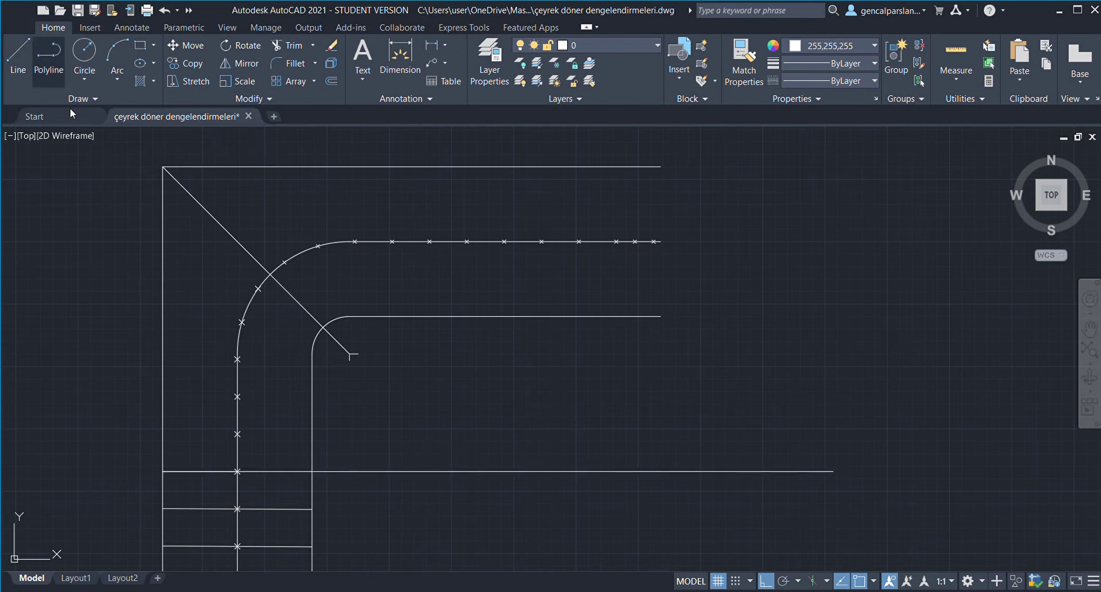
Draw a small circle centred where the diagonal crosses the inner arc of the turn.
scroll(298, 344, up, 5)
middle_drag(192, 200, 254, 290)
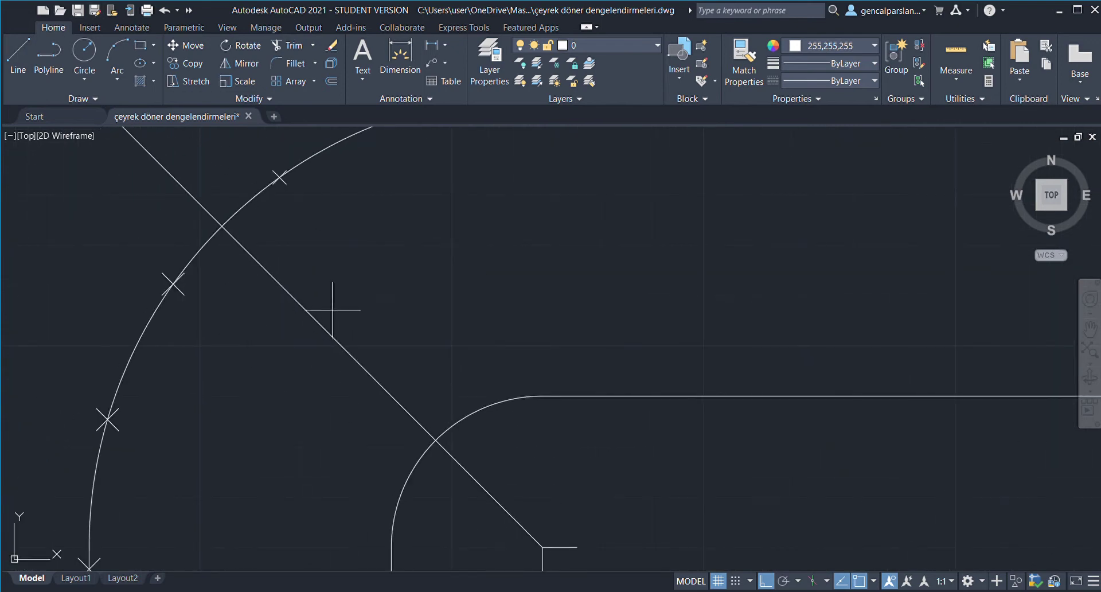
scroll(351, 315, down, 3)
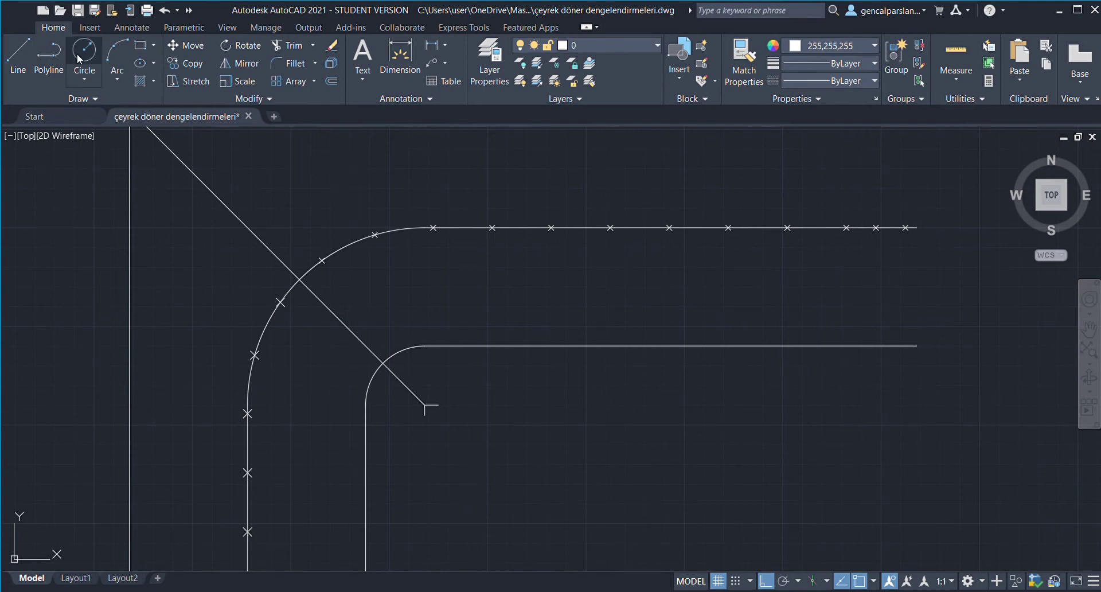
scroll(380, 363, up, 3)
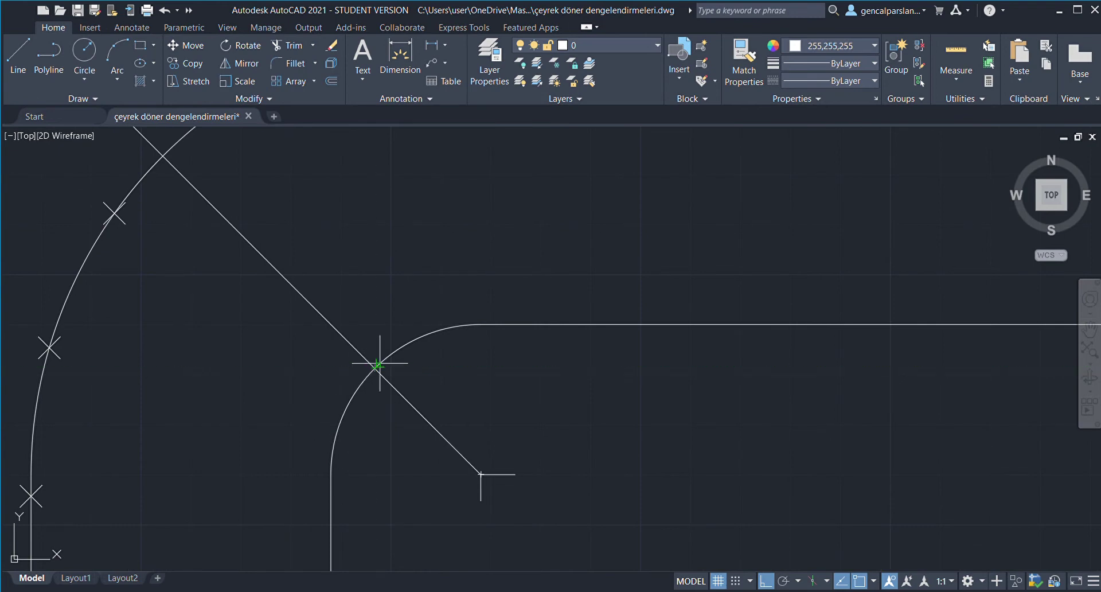
click(375, 369)
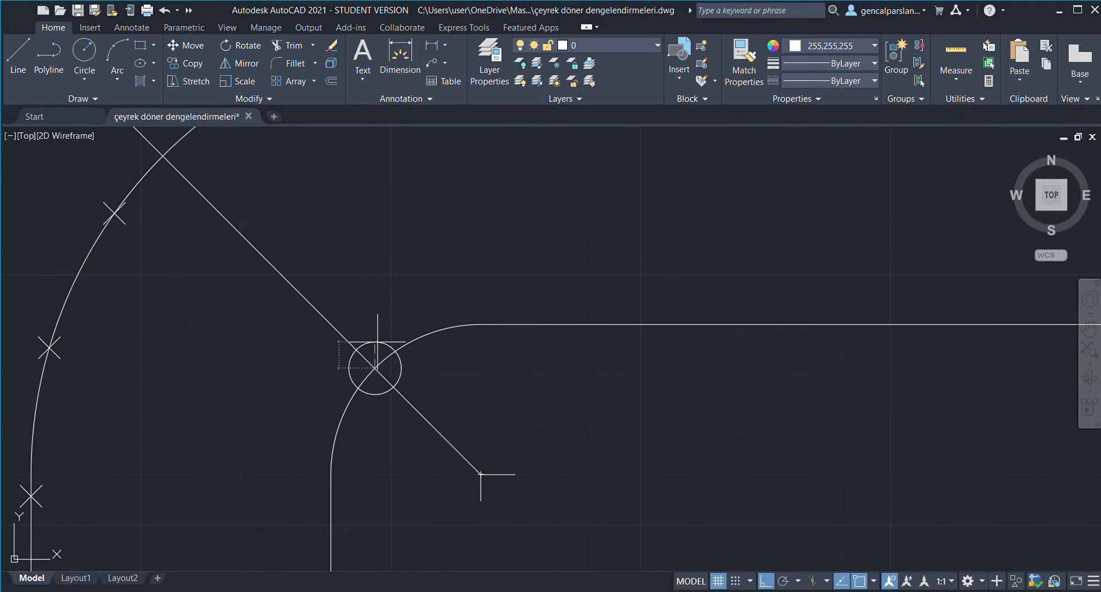
click(376, 343)
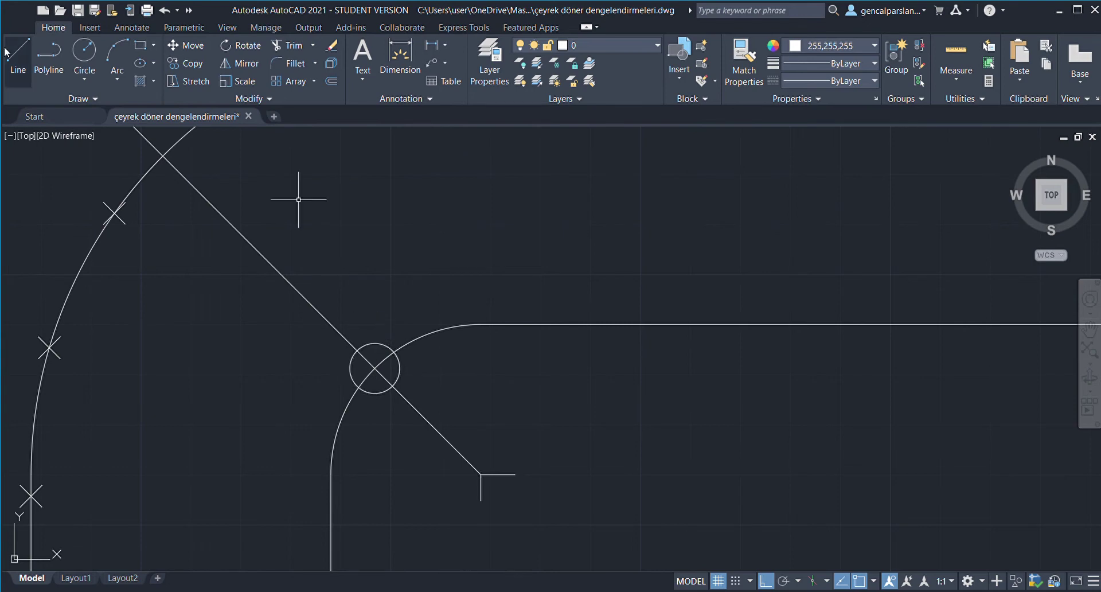
Draw two winder lines from the curve's walking-line marks to the small circle's edge.
click(115, 213)
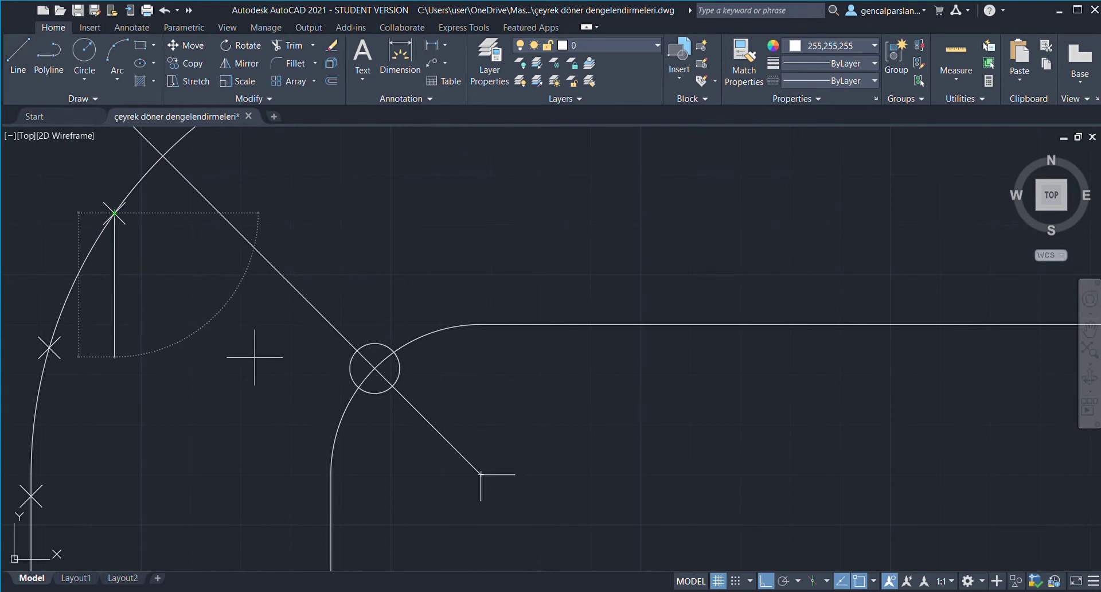
click(354, 363)
scroll(325, 415, down, 2)
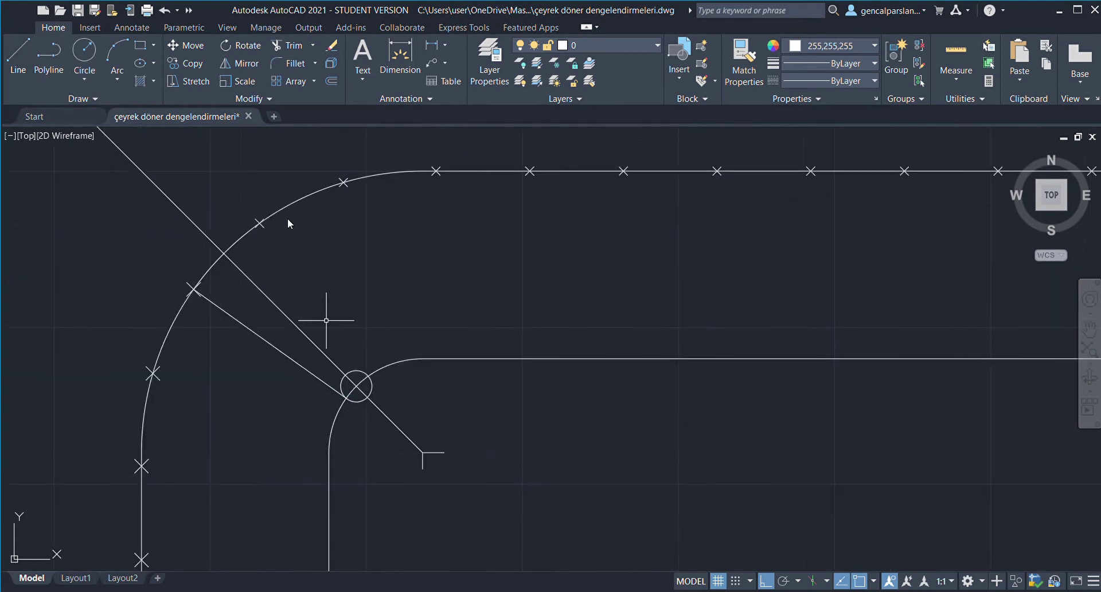
scroll(252, 224, up, 4)
click(263, 220)
scroll(264, 221, down, 4)
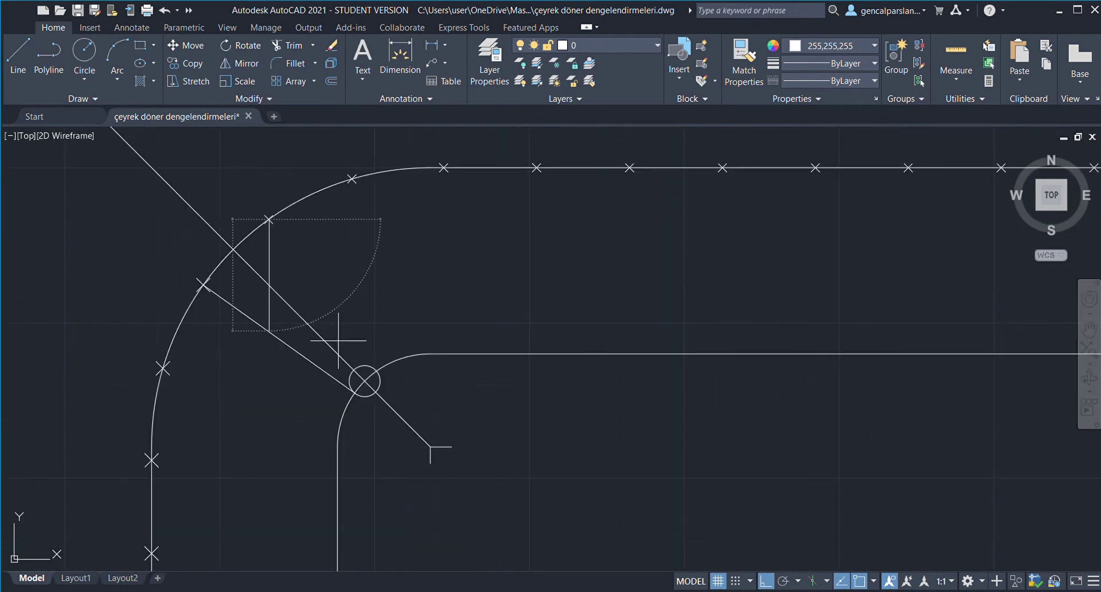
click(371, 370)
scroll(342, 323, down, 1)
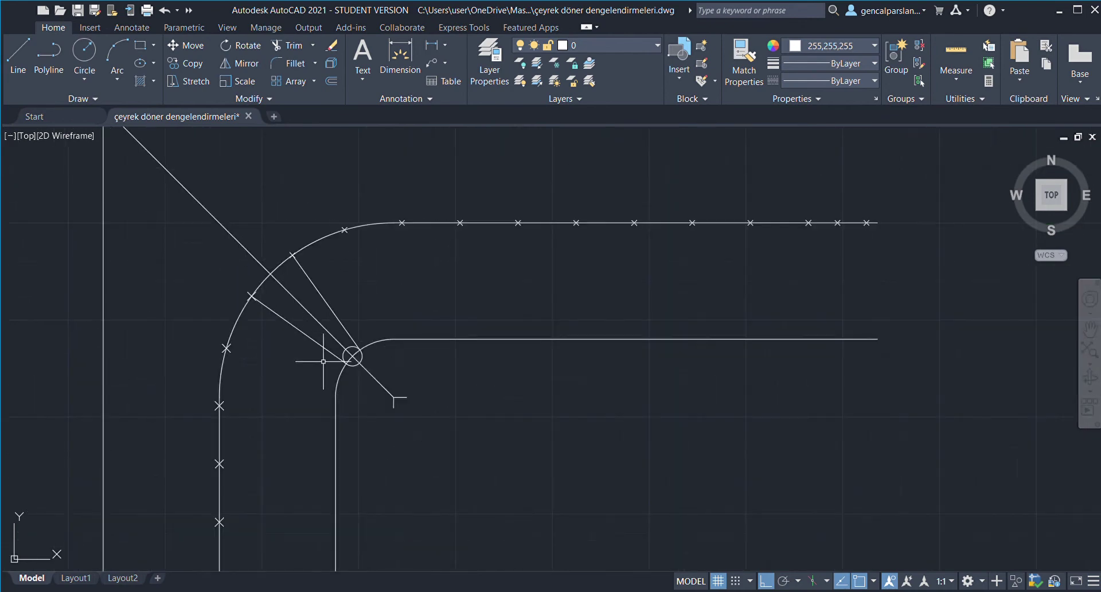
scroll(363, 374, down, 1)
scroll(404, 447, down, 2)
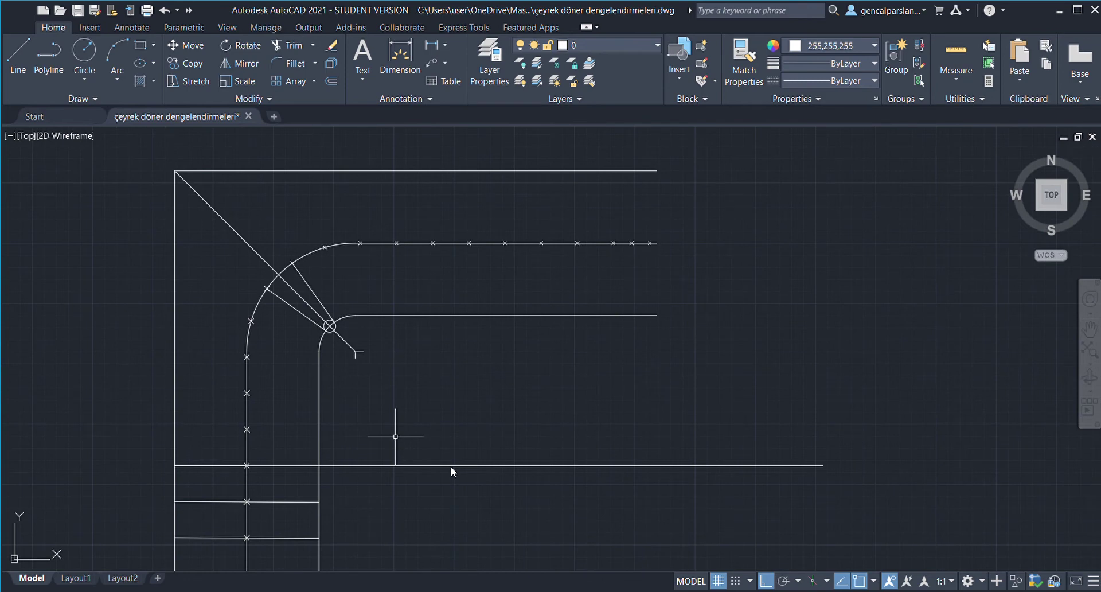
Extend both winder lines down to the first horizontal step line.
click(356, 352)
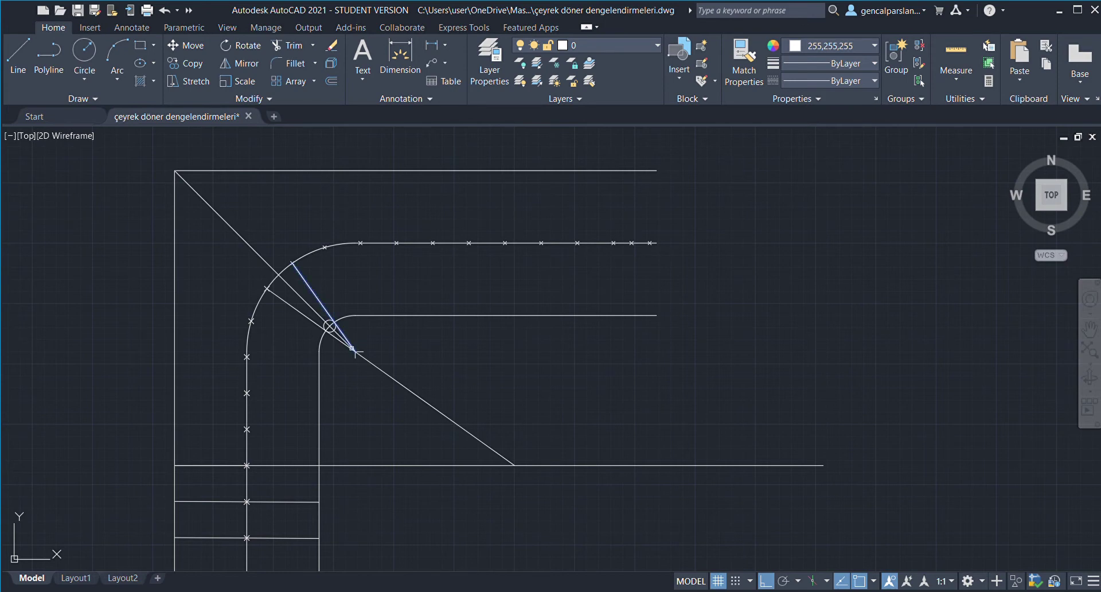
click(354, 344)
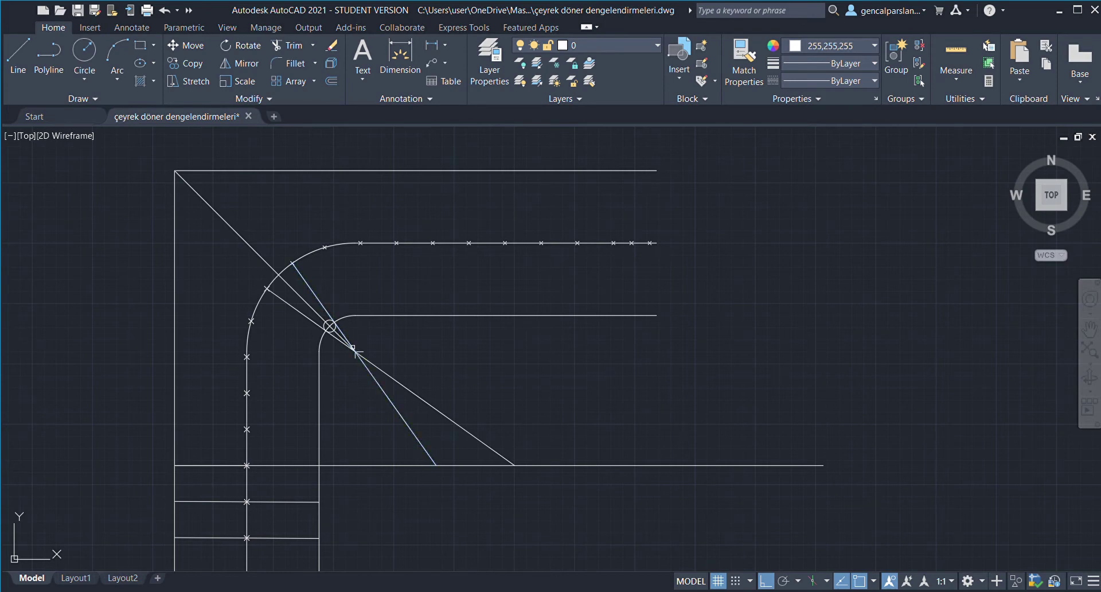
scroll(451, 482, up, 1)
scroll(463, 466, up, 1)
scroll(430, 413, up, 2)
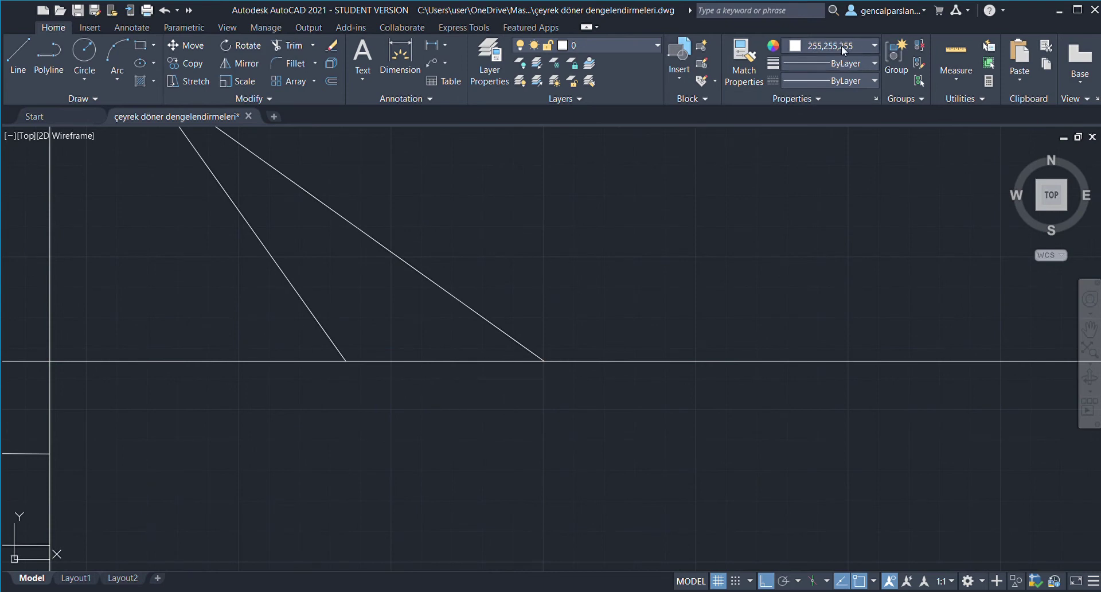
Switch to cyan and draw a baseline segment between the diagonals with a downward tick.
click(828, 194)
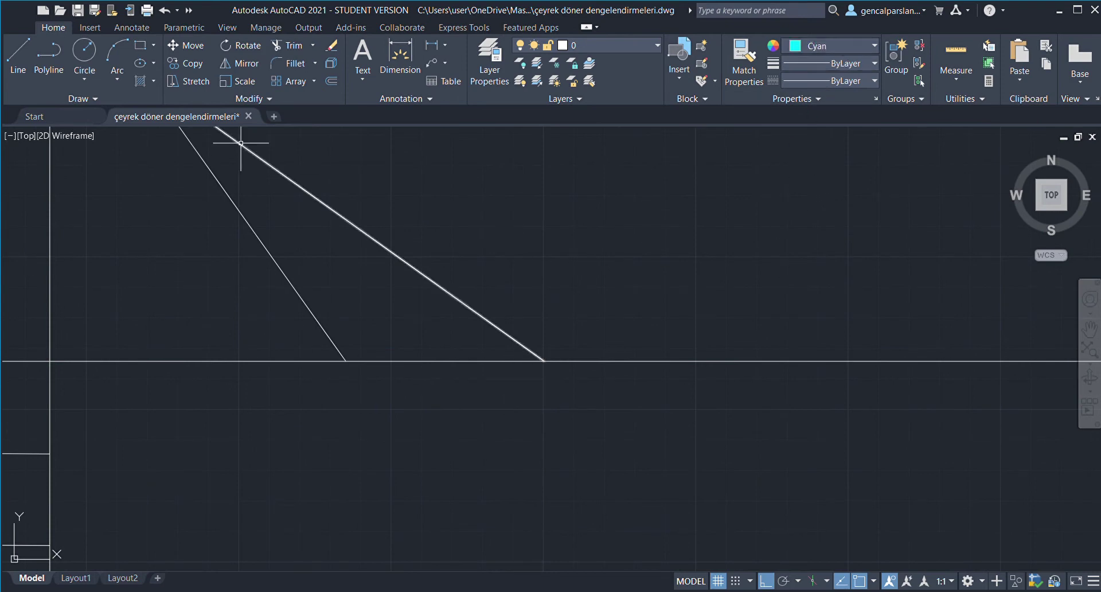
click(346, 361)
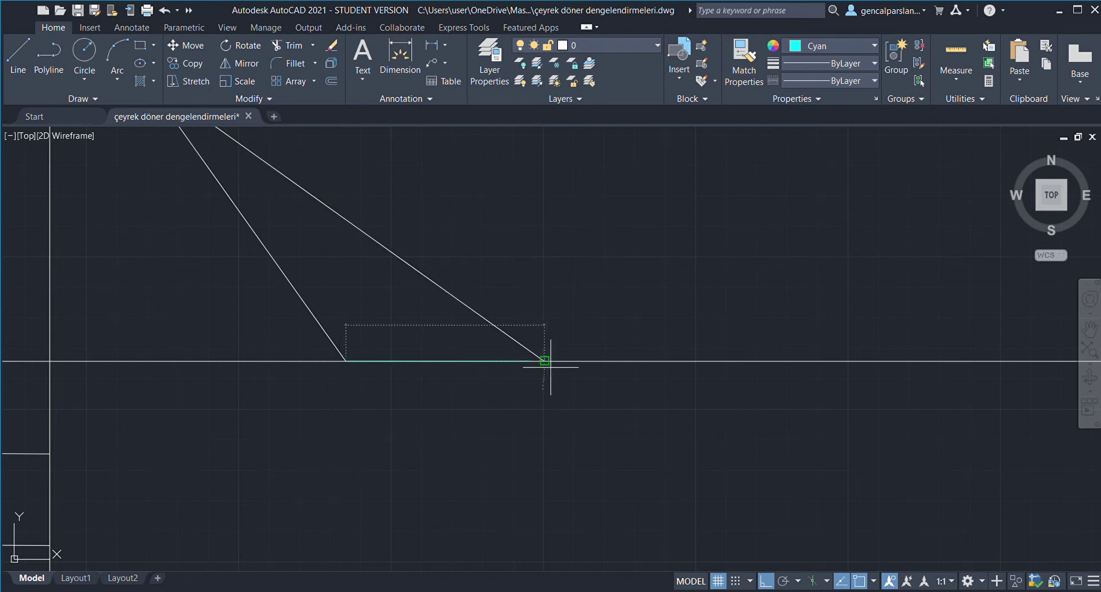
click(544, 360)
click(544, 390)
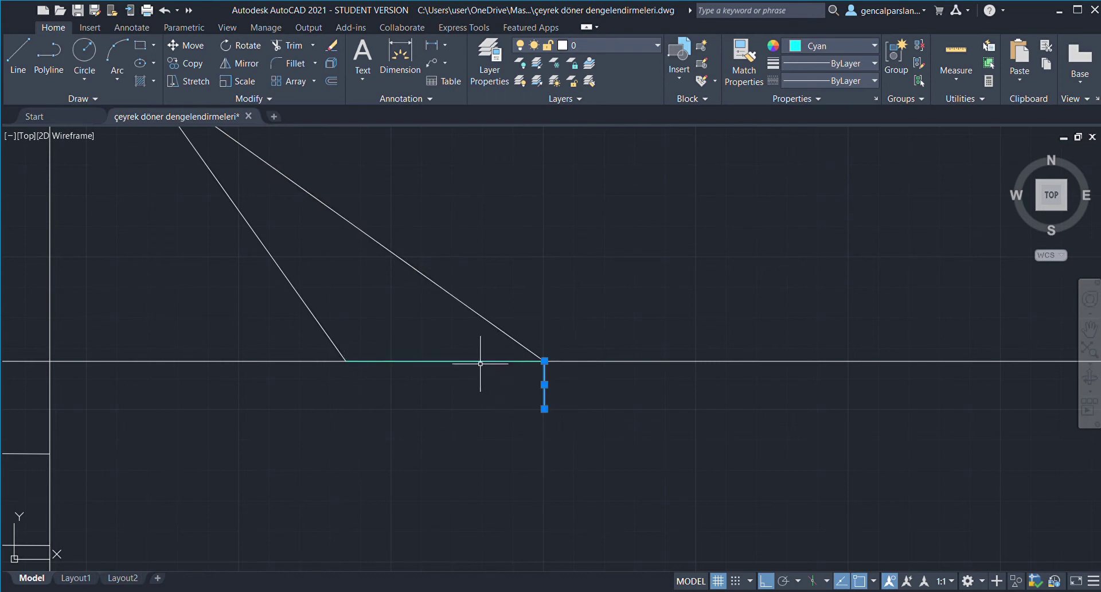
Copy the cyan segment and tick twice to the right at tread spacing.
click(467, 361)
click(185, 135)
click(191, 64)
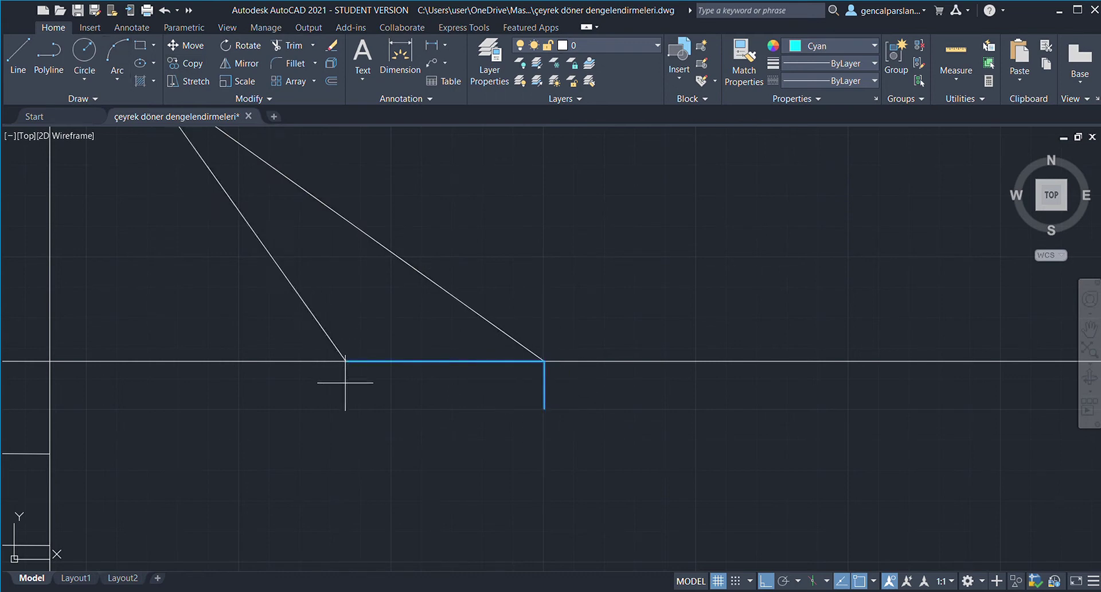
click(347, 361)
click(544, 361)
scroll(320, 373, down, 4)
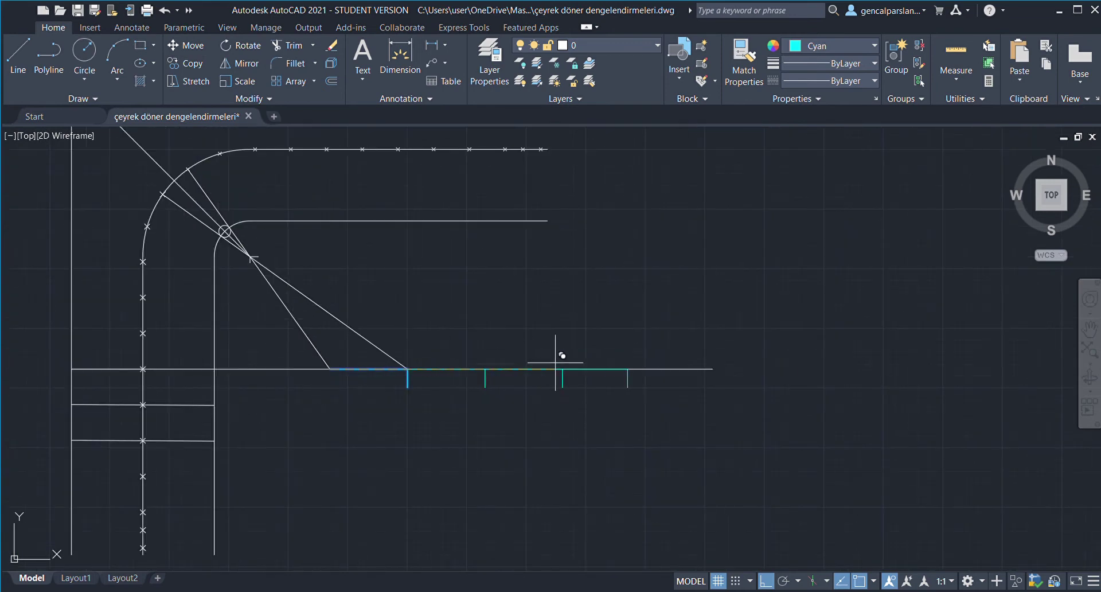
click(638, 360)
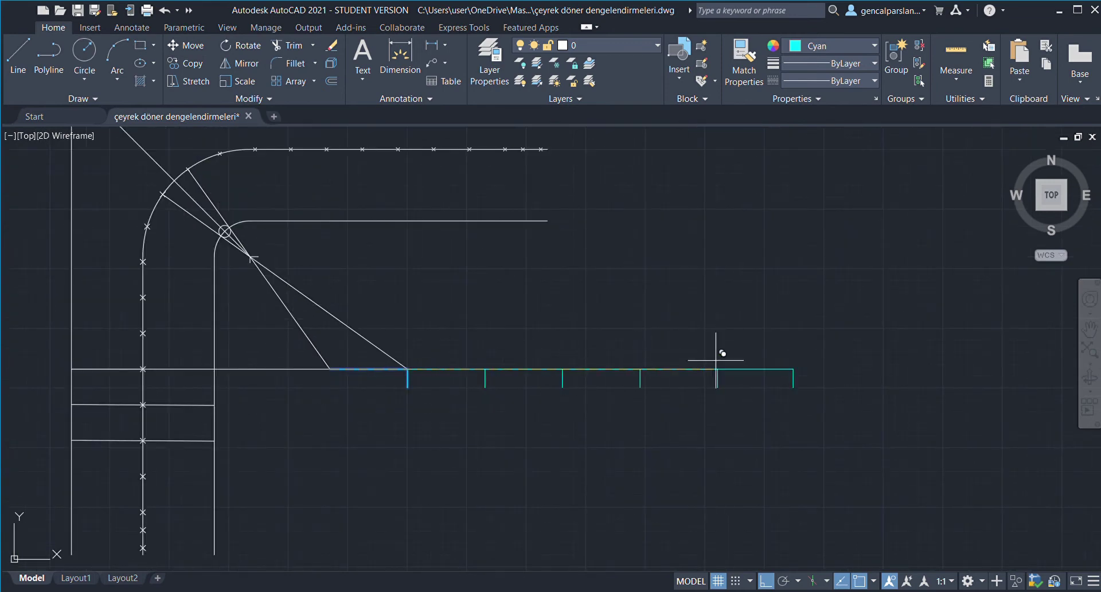
key(Escape)
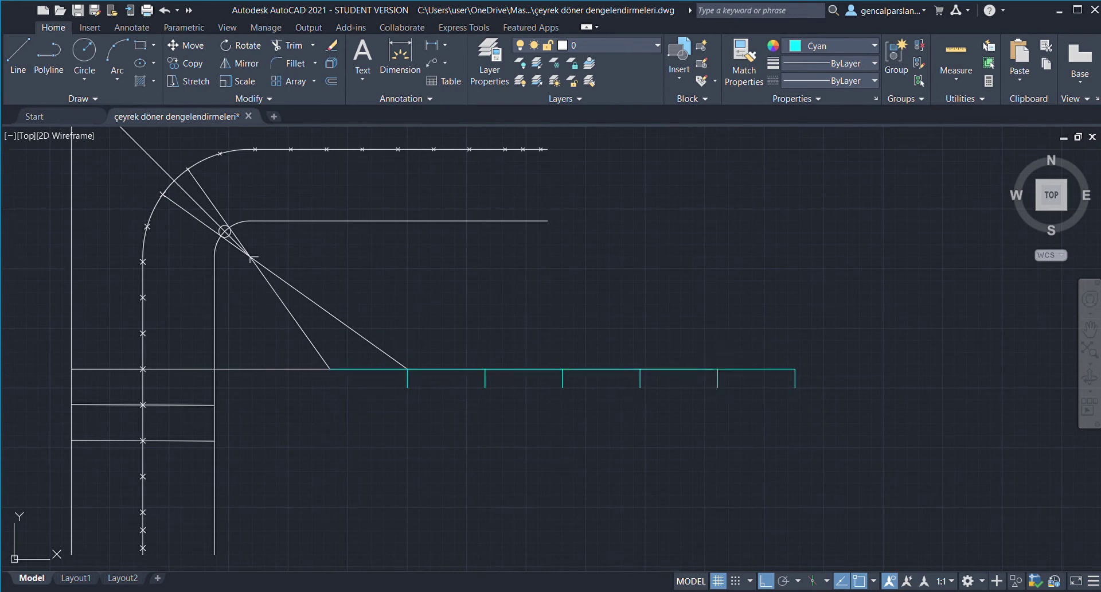
Draw lines from the outer-arc x-marks to successive tick points on the cyan line.
scroll(157, 239, up, 6)
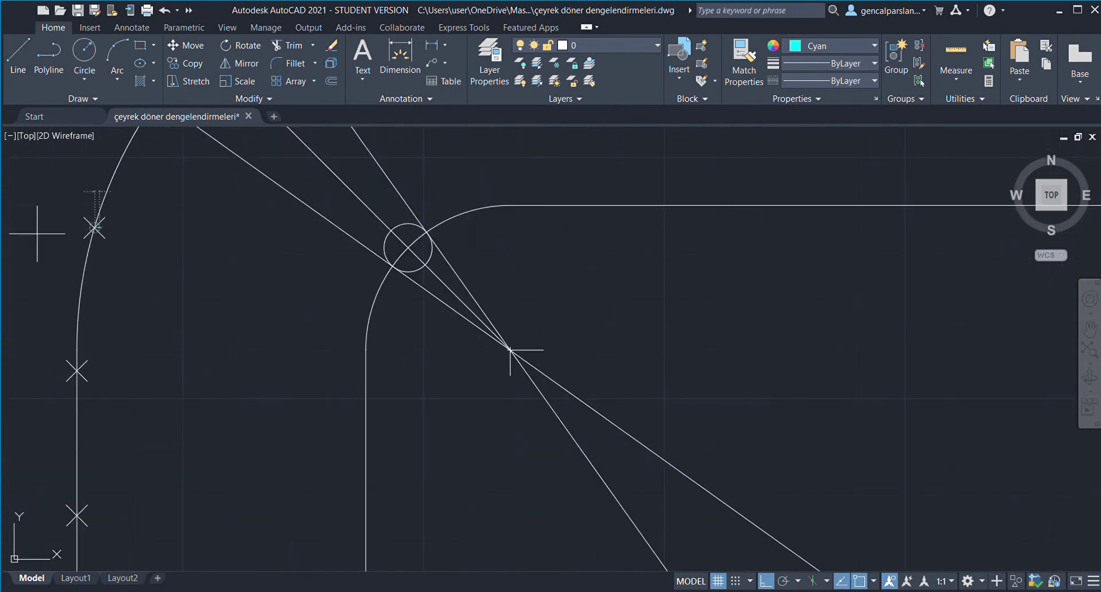
scroll(36, 234, down, 5)
scroll(44, 238, up, 2)
scroll(45, 238, up, 2)
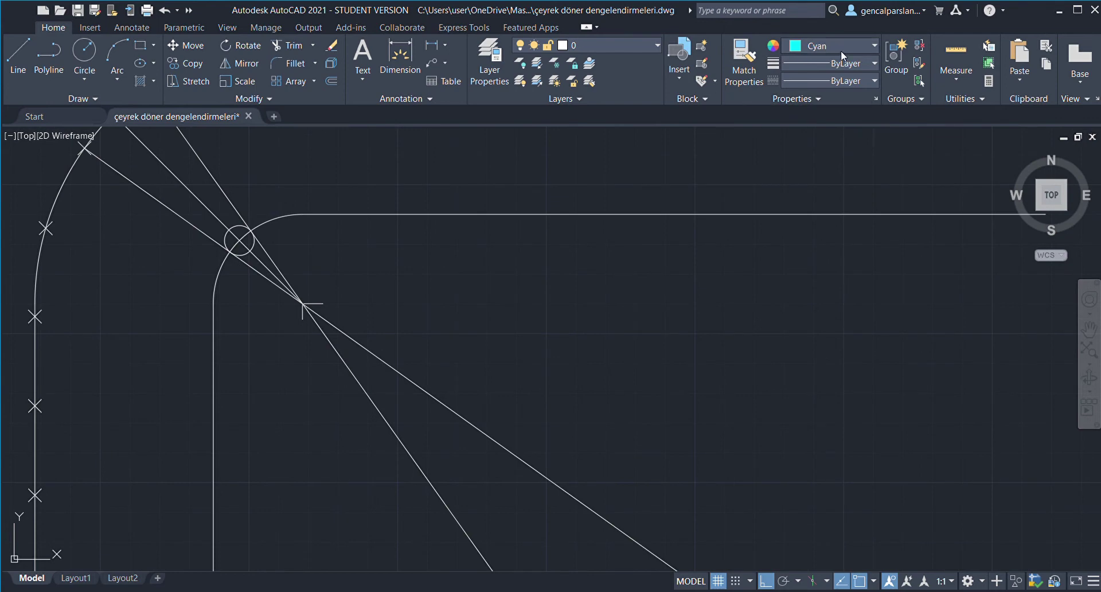
scroll(746, 218, down, 3)
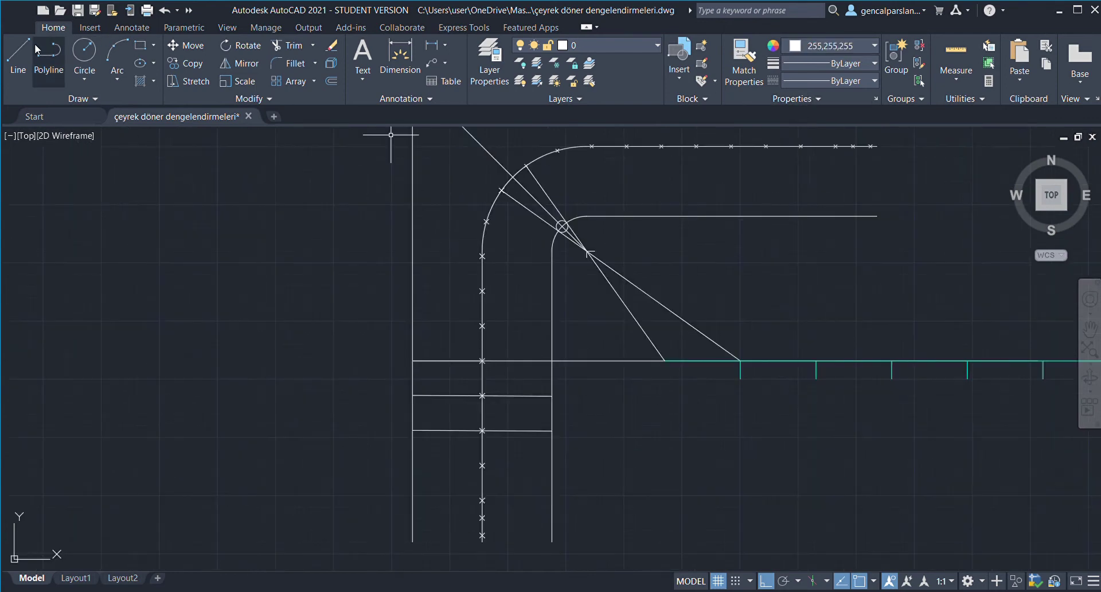
scroll(467, 221, up, 4)
scroll(320, 211, up, 2)
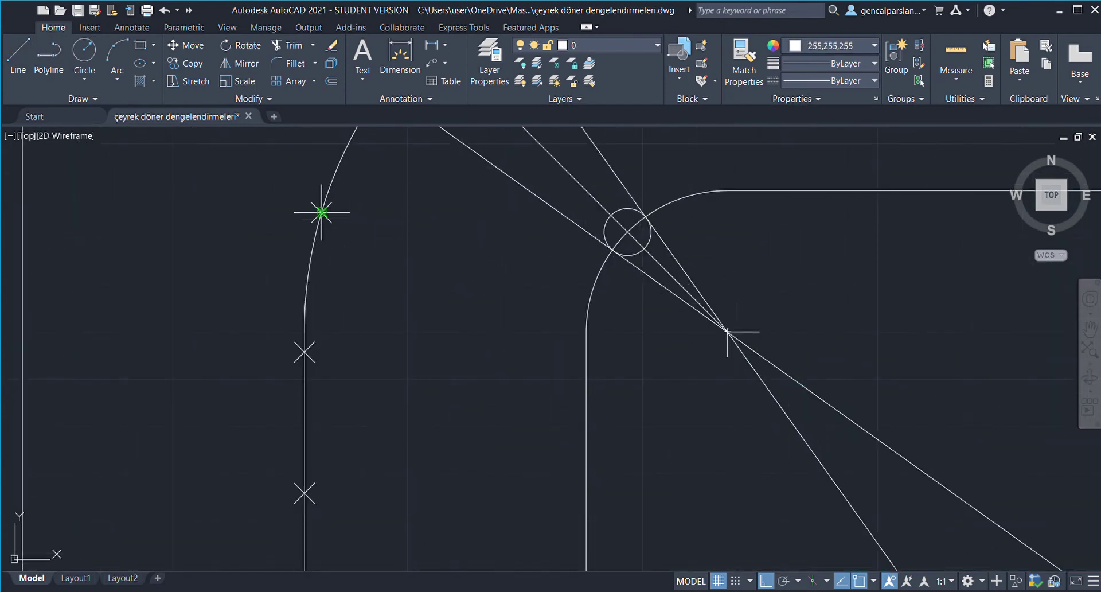
scroll(291, 199, down, 4)
click(303, 204)
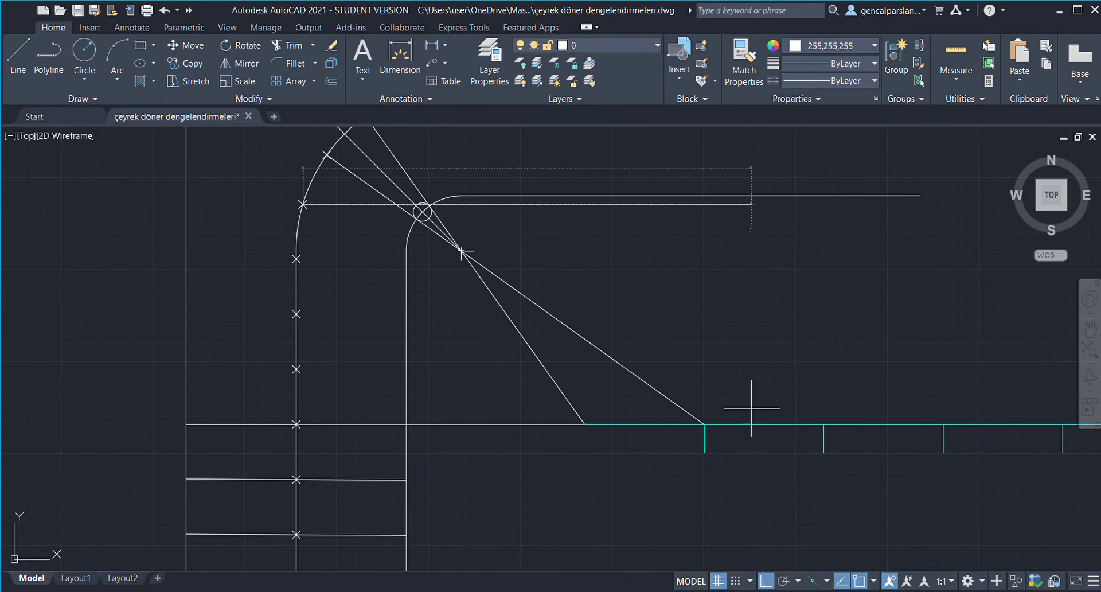
click(824, 424)
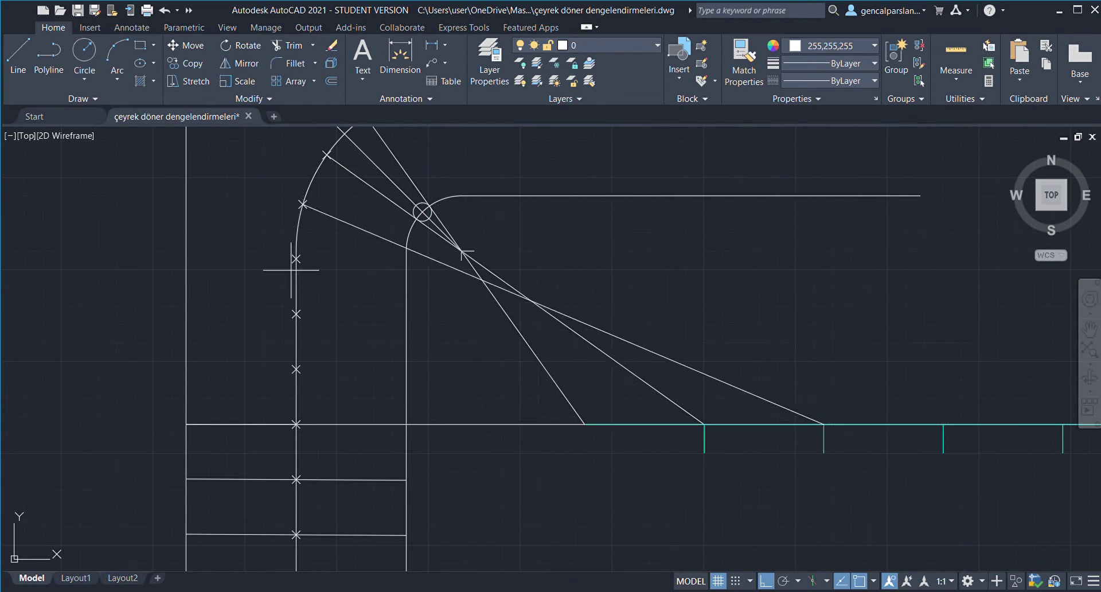
scroll(314, 252, up, 4)
scroll(314, 247, down, 4)
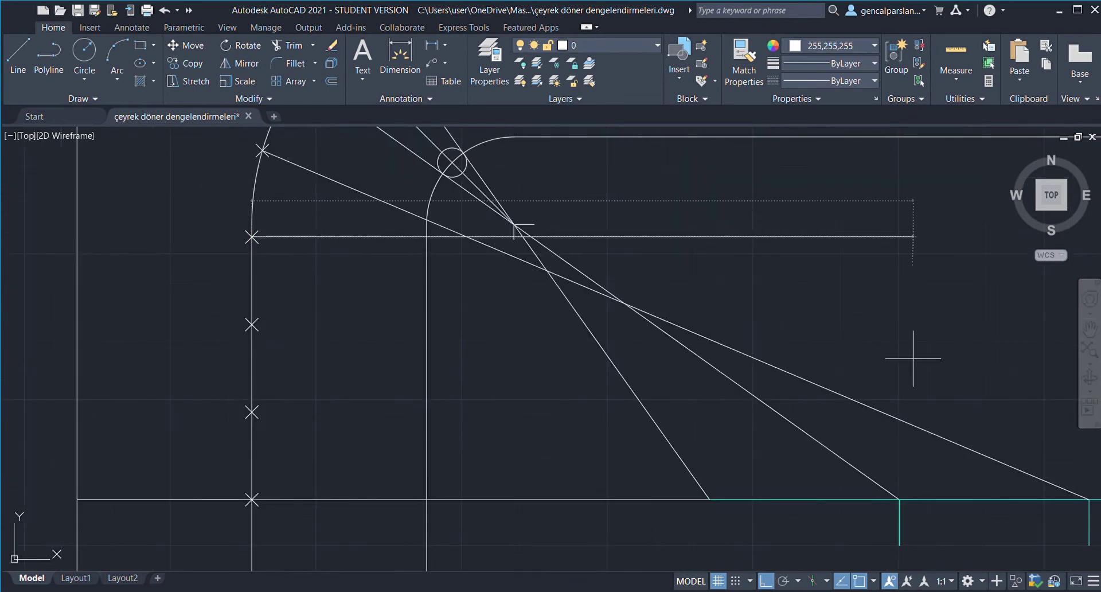
scroll(914, 362, down, 2)
middle_drag(914, 362, 302, 258)
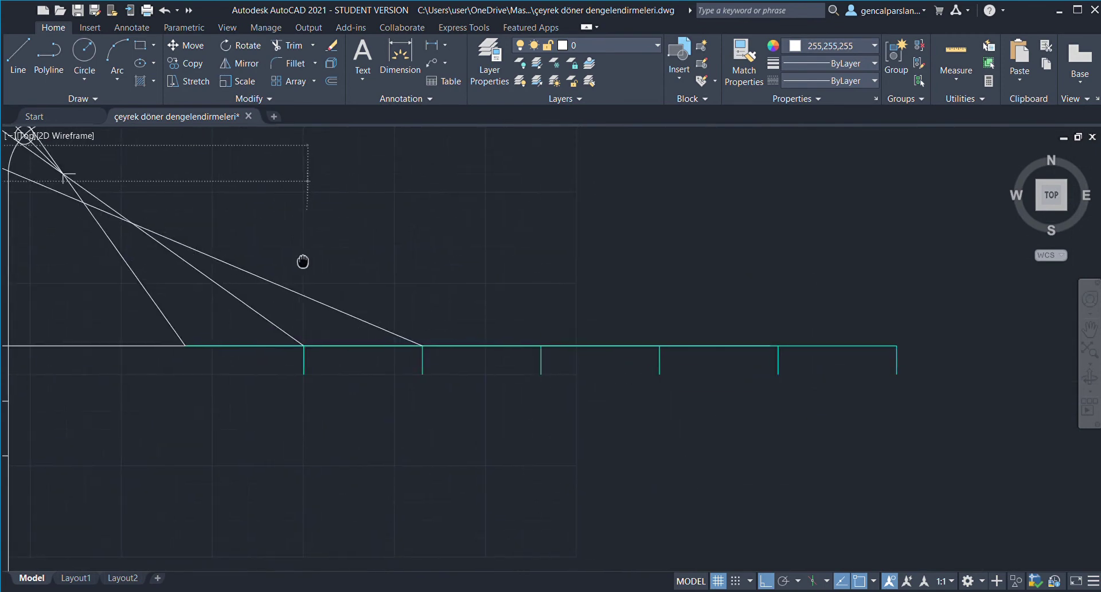
click(541, 352)
Connect an x-mark on the left flight to the next cyan tick point.
scroll(579, 312, down, 4)
scroll(298, 270, up, 4)
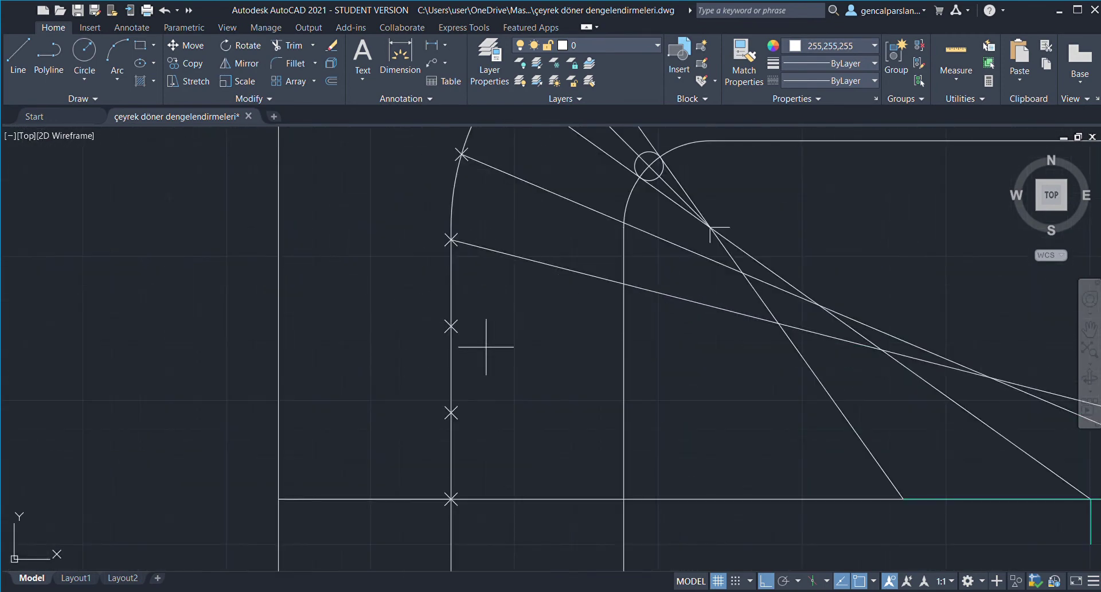
scroll(222, 250, down, 2)
scroll(222, 250, down, 2)
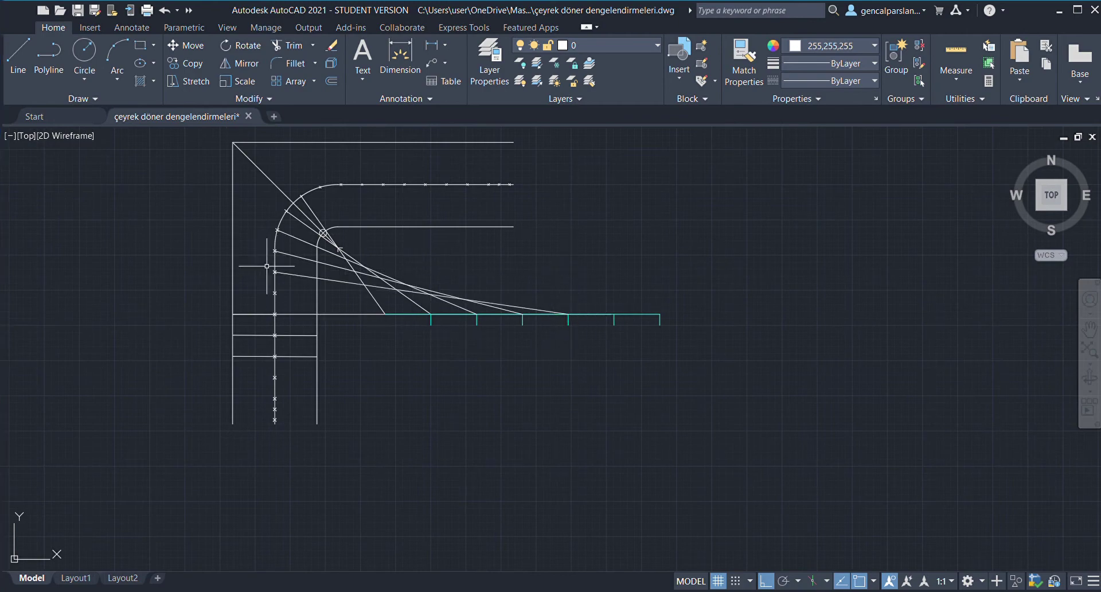
scroll(272, 293, up, 2)
scroll(258, 289, up, 1)
scroll(252, 290, up, 1)
scroll(251, 290, down, 2)
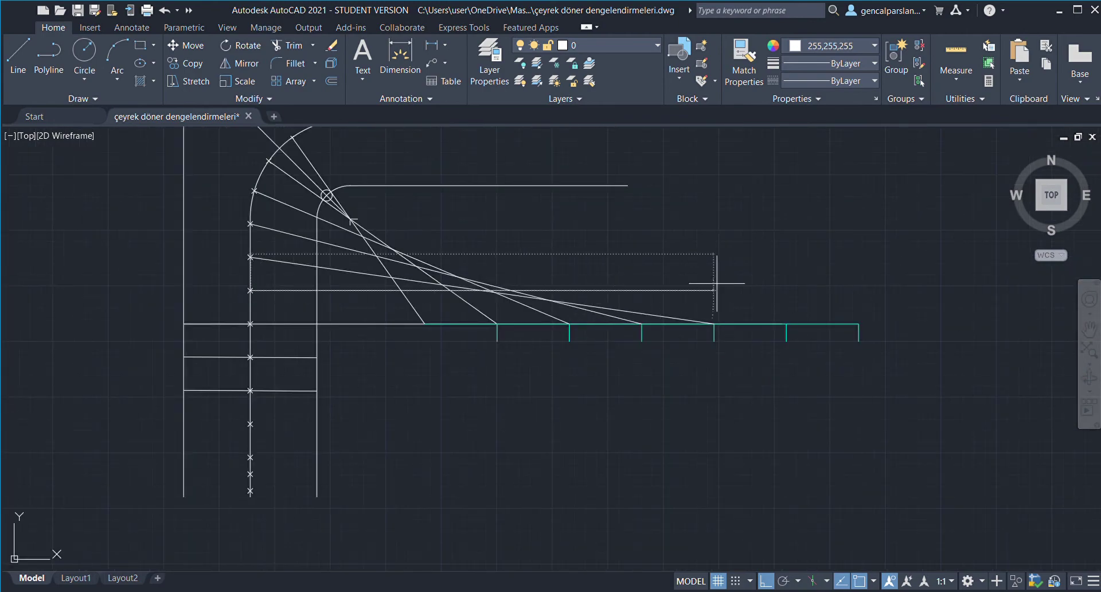
click(782, 323)
scroll(480, 319, down, 2)
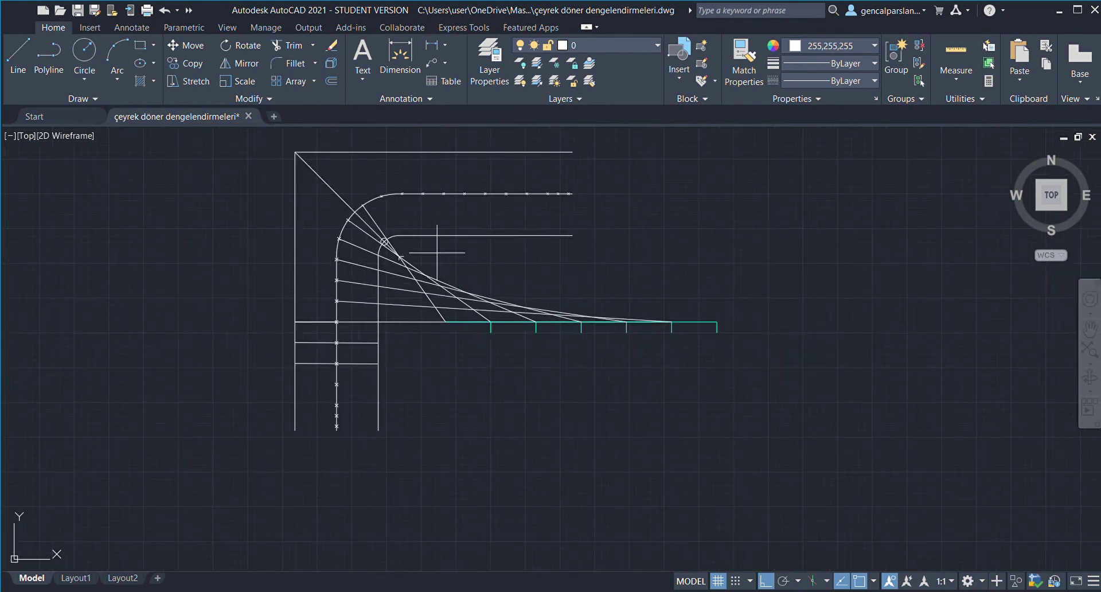
click(710, 355)
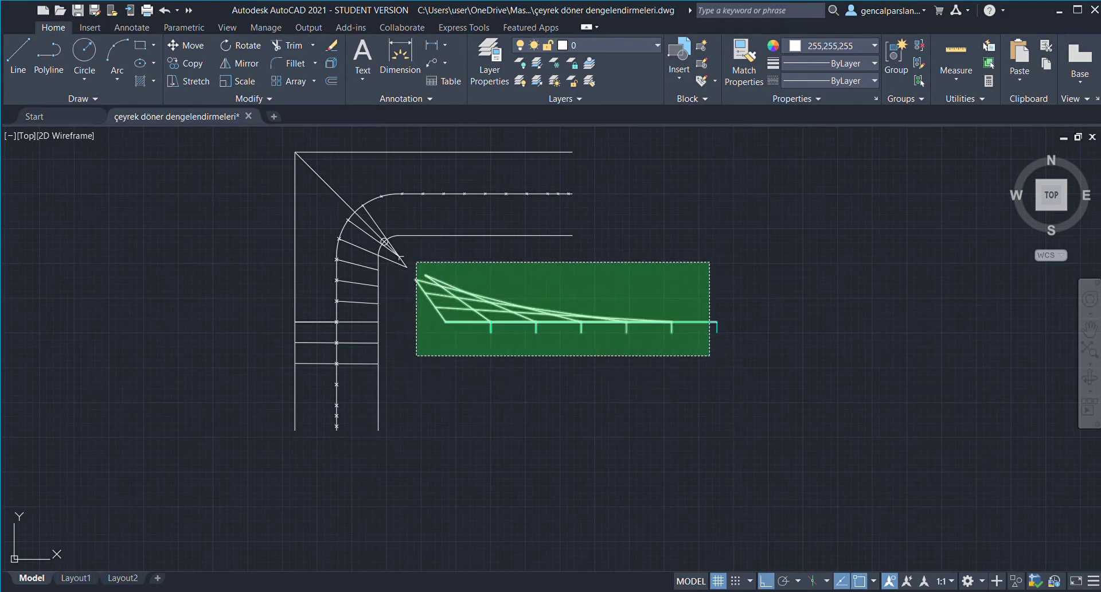
Delete the lower-right construction lines with the cyan baseline, then the small inner-corner circle.
click(416, 262)
key(Delete)
scroll(385, 239, up, 4)
scroll(385, 239, up, 4)
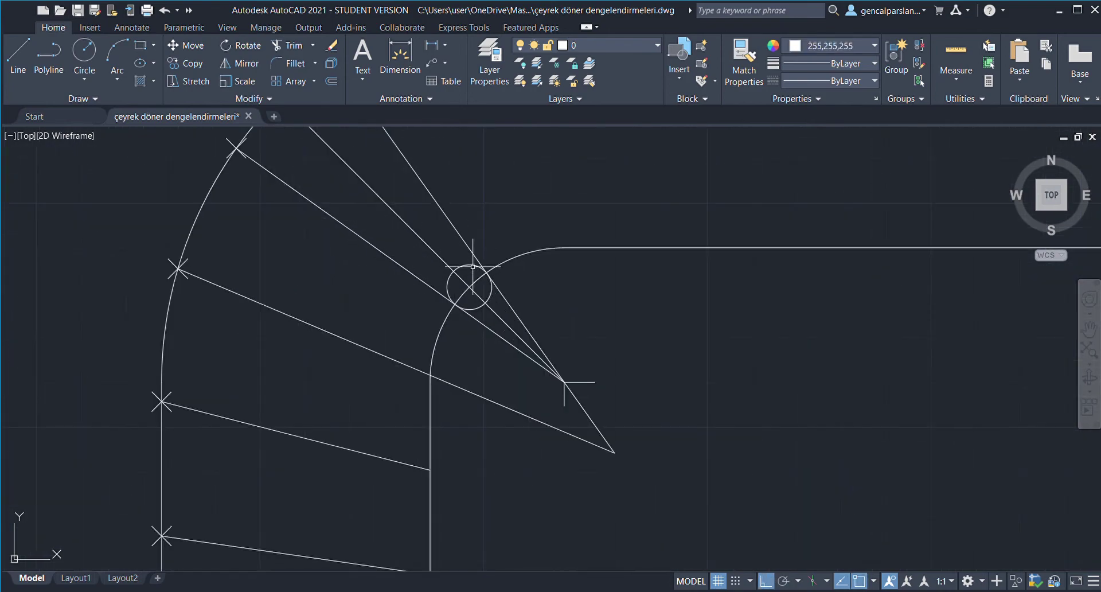
click(469, 265)
key(Delete)
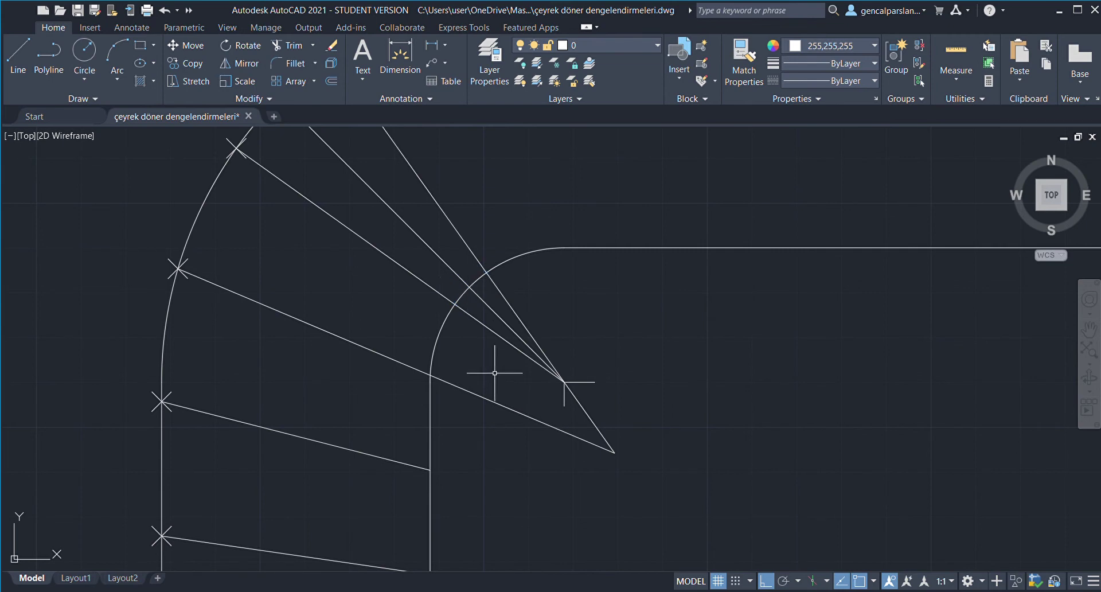
drag(532, 289, 603, 425)
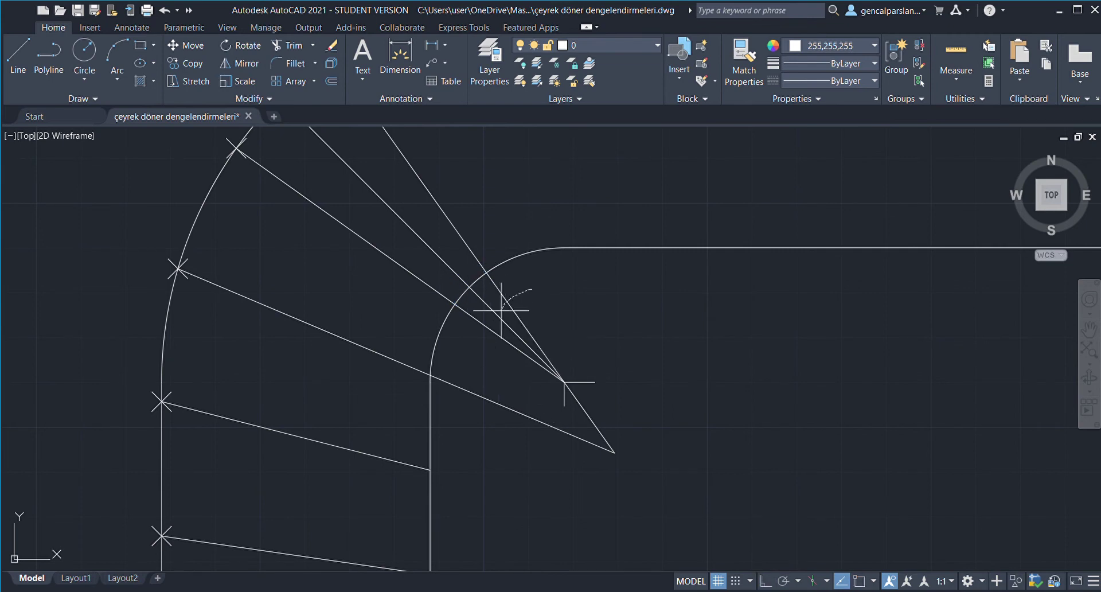
scroll(393, 275, down, 2)
Extend the winder tread lines to the left wall and erase the corner diagonal.
scroll(390, 281, down, 6)
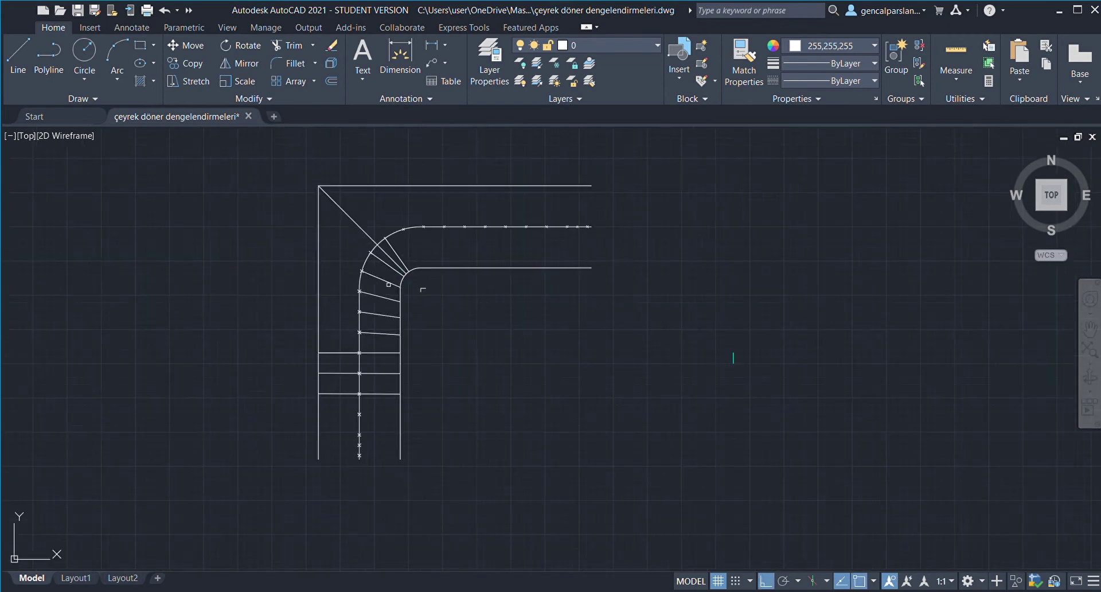
scroll(400, 290, up, 4)
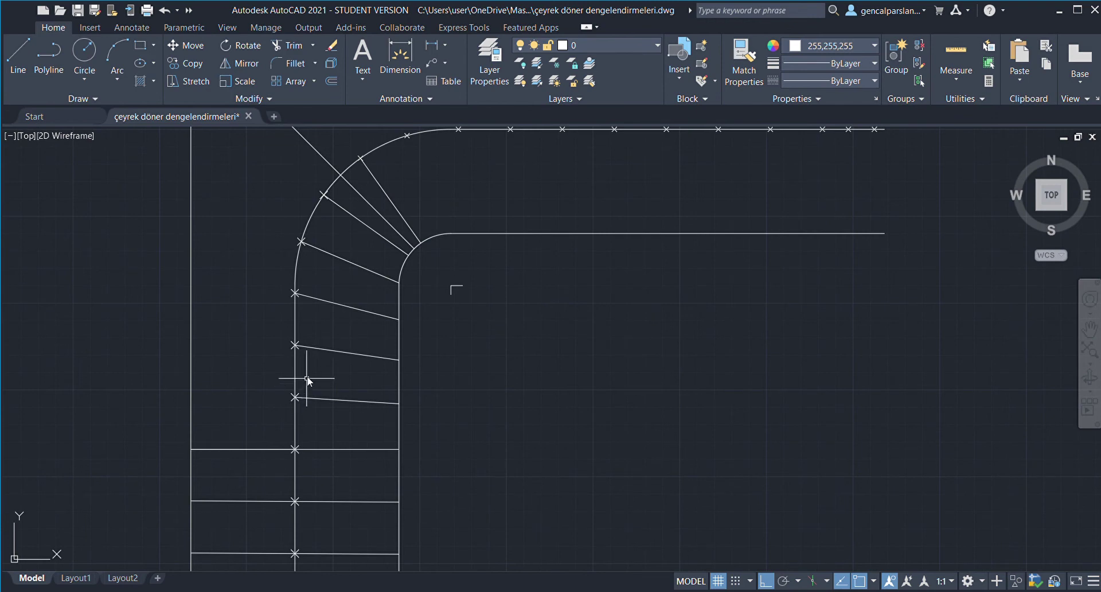
scroll(346, 408, down, 1)
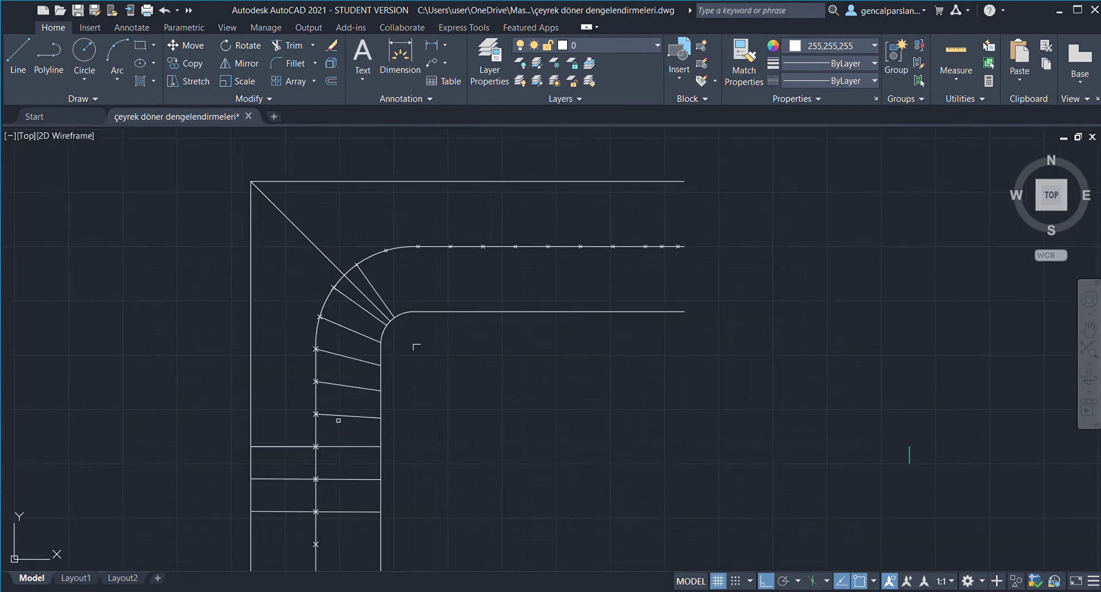
drag(340, 427, 372, 272)
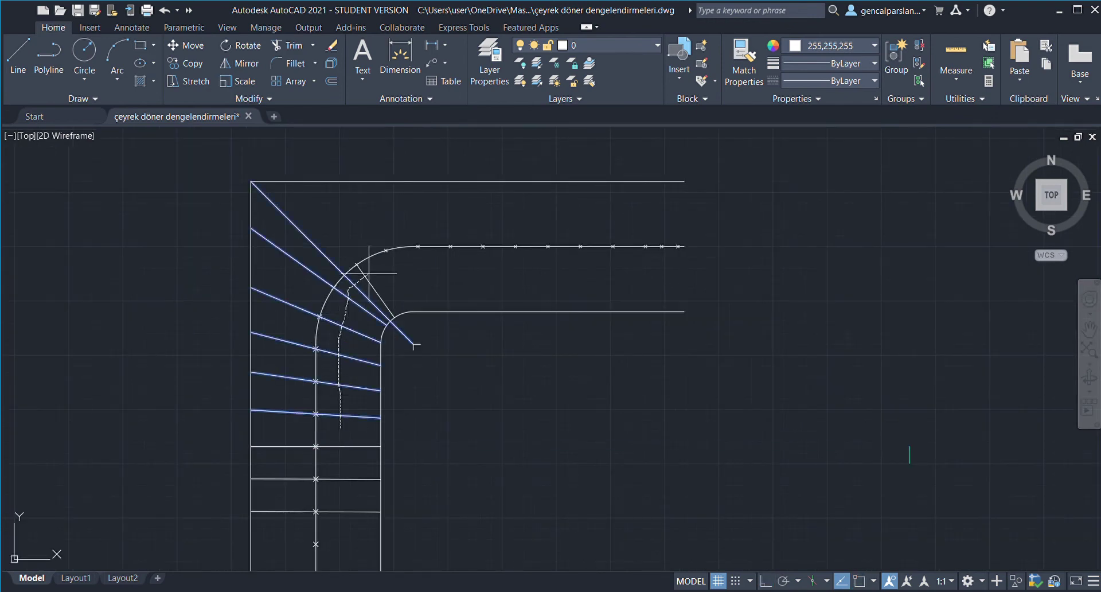
scroll(390, 300, up, 2)
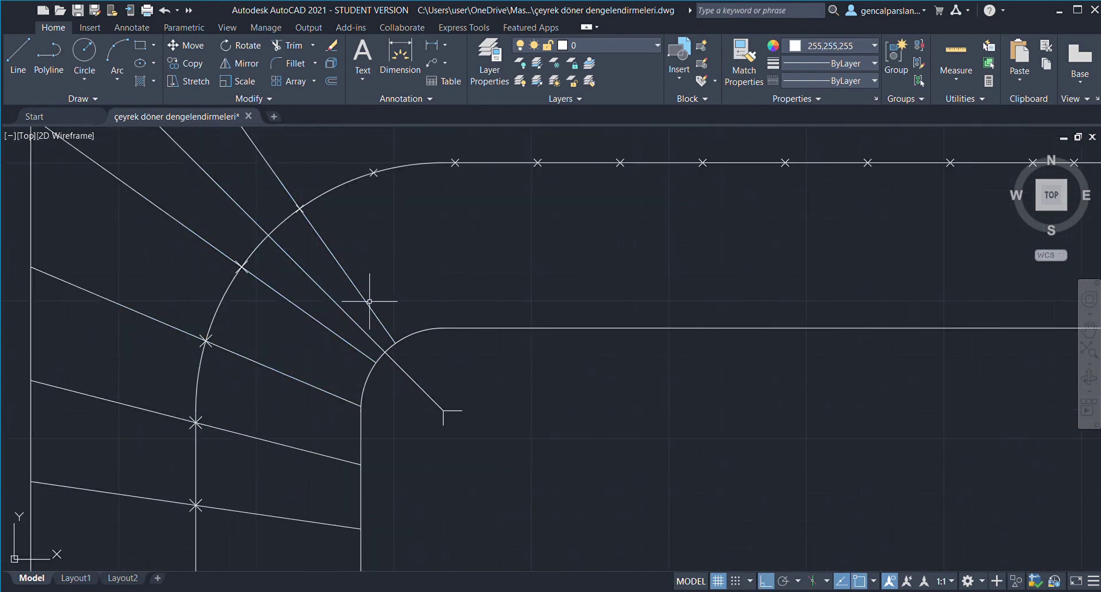
click(346, 317)
scroll(406, 352, down, 2)
key(Delete)
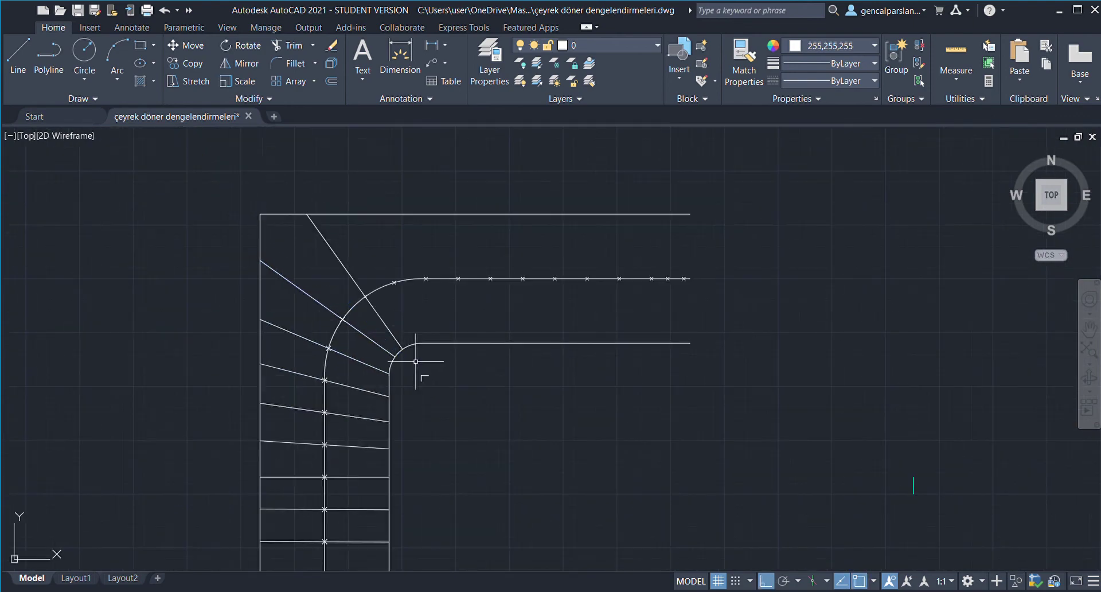
Window-select all of the first flight's step lines.
scroll(371, 303, down, 2)
scroll(356, 393, up, 2)
click(345, 406)
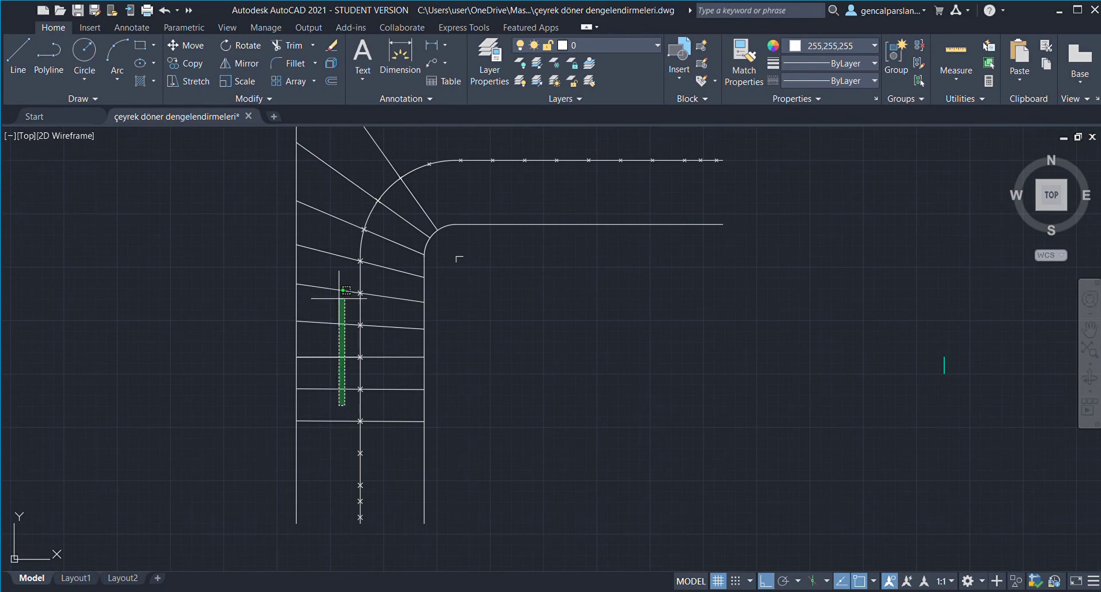
key(Escape)
click(333, 421)
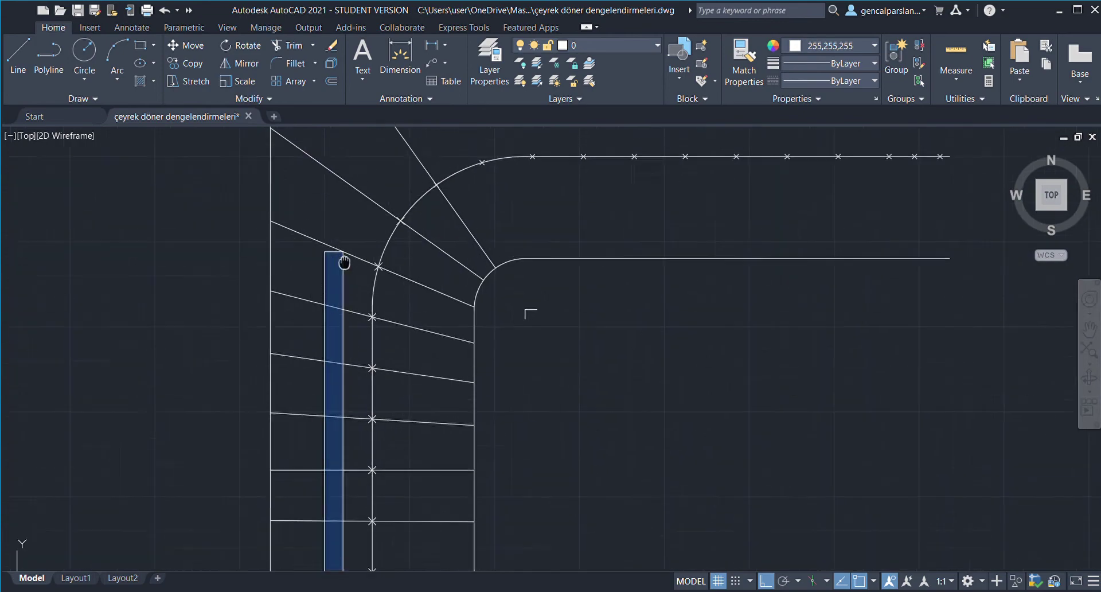
scroll(341, 258, down, 3)
click(327, 237)
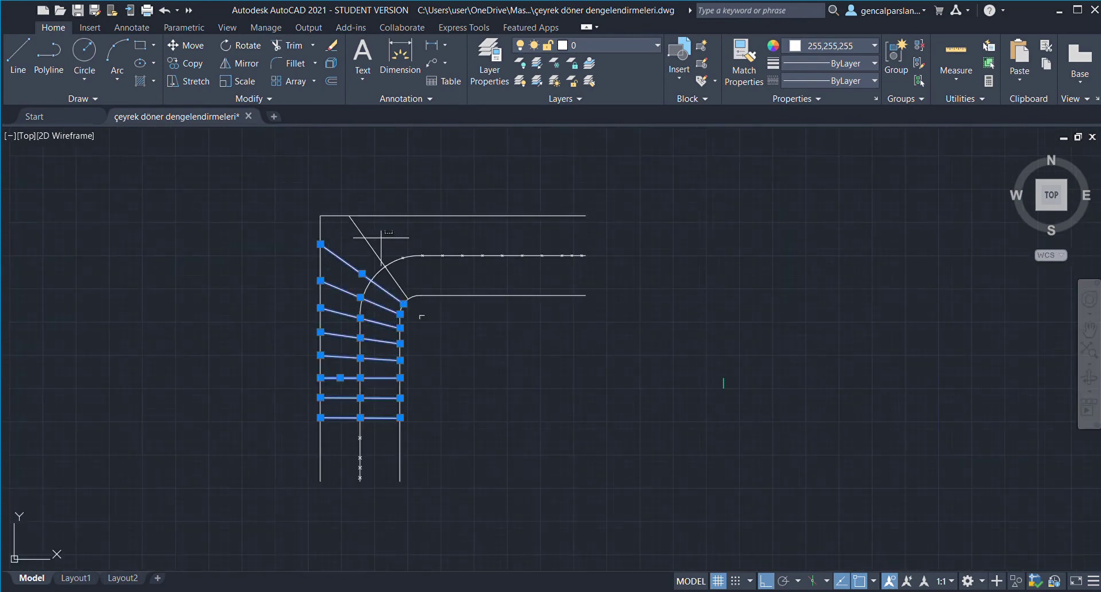
Mirror the selected tread lines across the corner diagonal, keeping the originals.
key(Escape)
scroll(413, 346, up, 2)
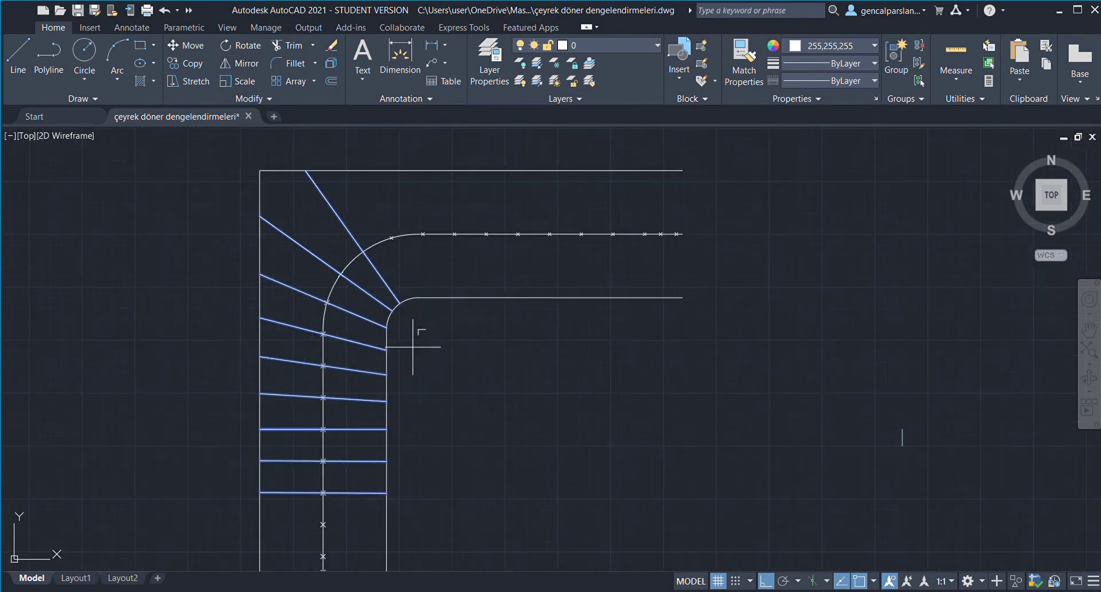
click(419, 329)
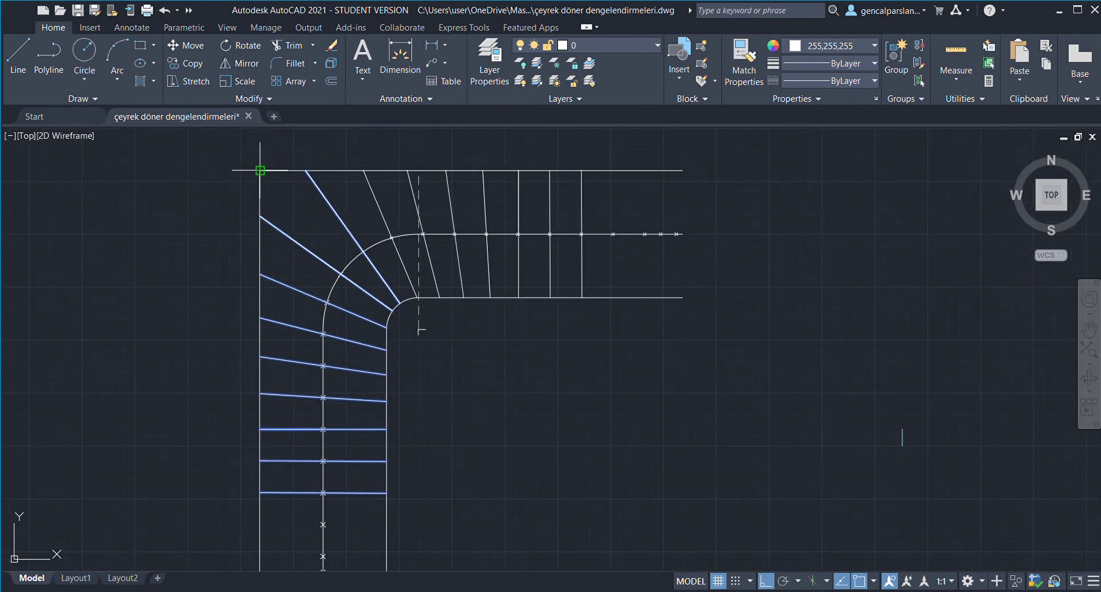
key(Escape)
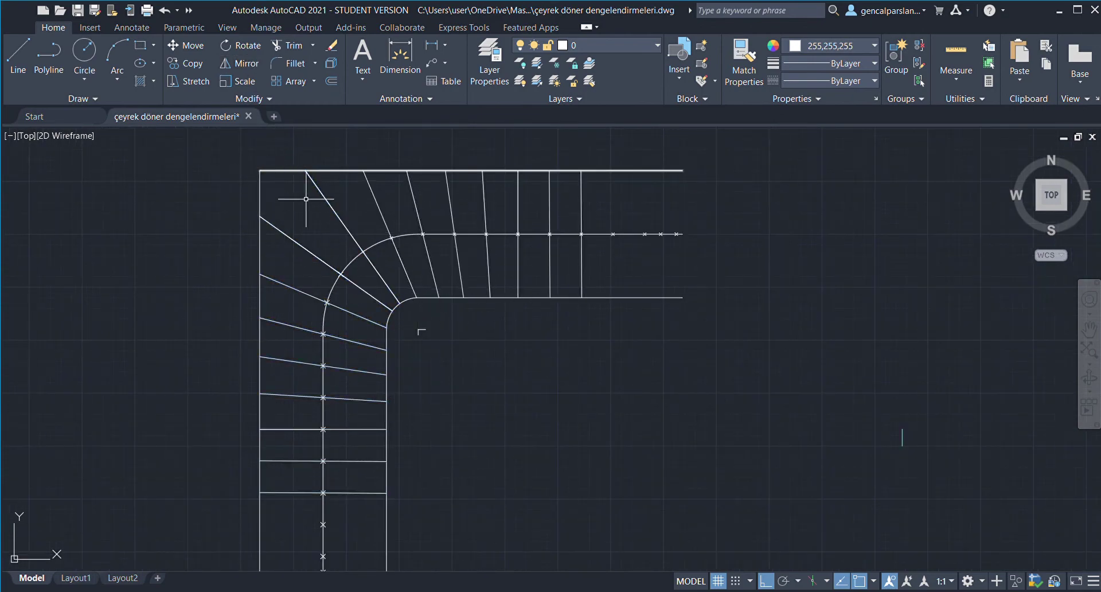
scroll(416, 285, down, 2)
scroll(548, 230, up, 2)
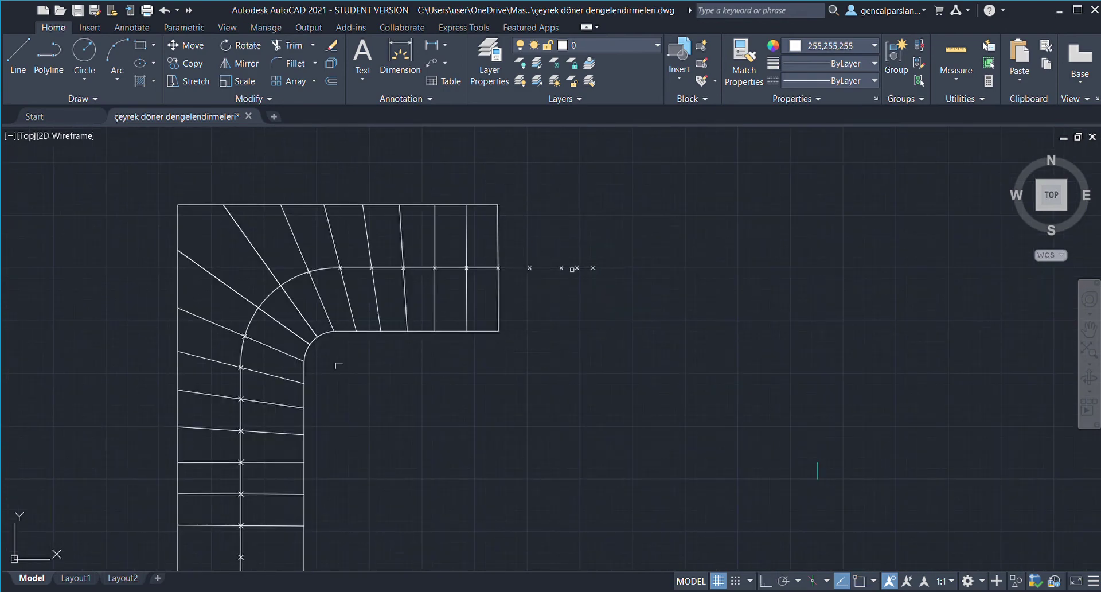
Trim the overhanging wall lines at the ends of both flights.
scroll(548, 215, down, 2)
scroll(442, 350, up, 2)
drag(503, 346, 333, 333)
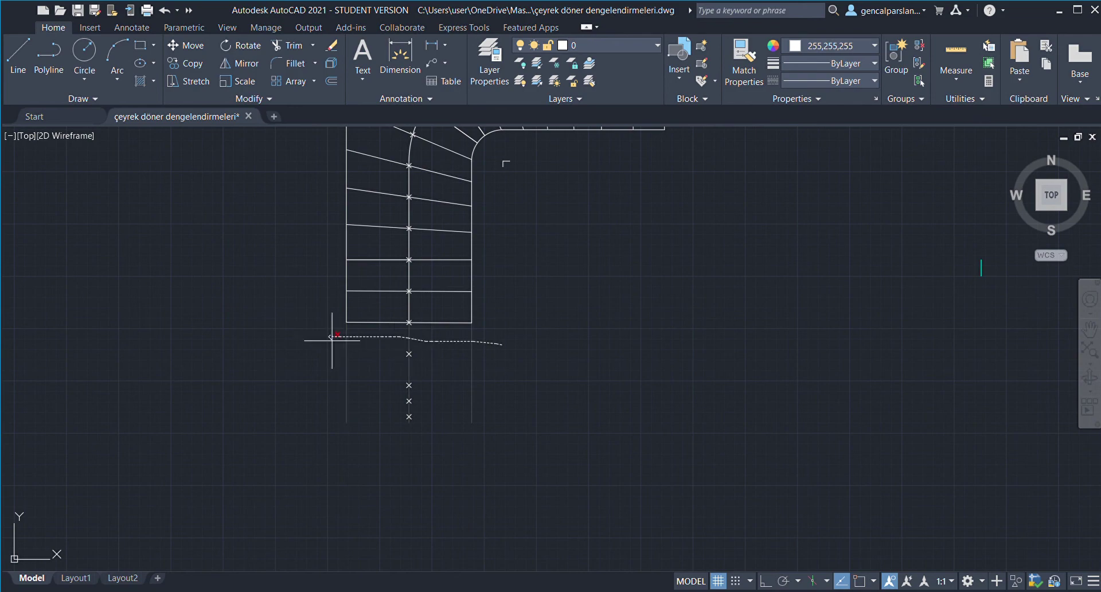
key(Escape)
click(510, 435)
Delete the stray walking-line points below the stair and beyond the upper flight.
click(392, 359)
scroll(393, 359, down, 2)
scroll(507, 349, up, 2)
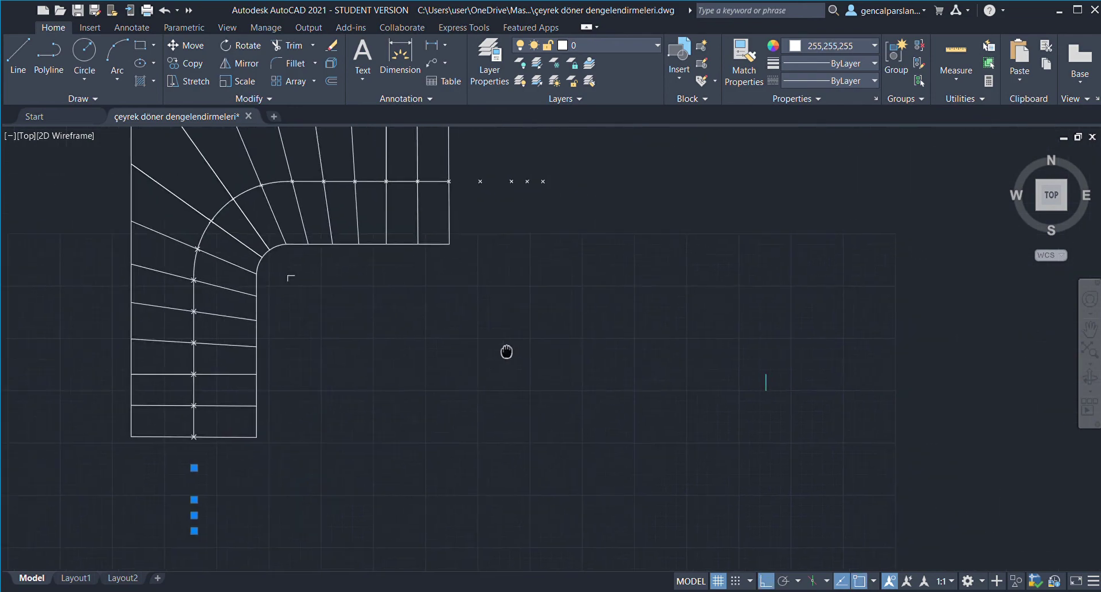
click(573, 258)
click(466, 156)
scroll(466, 156, down, 2)
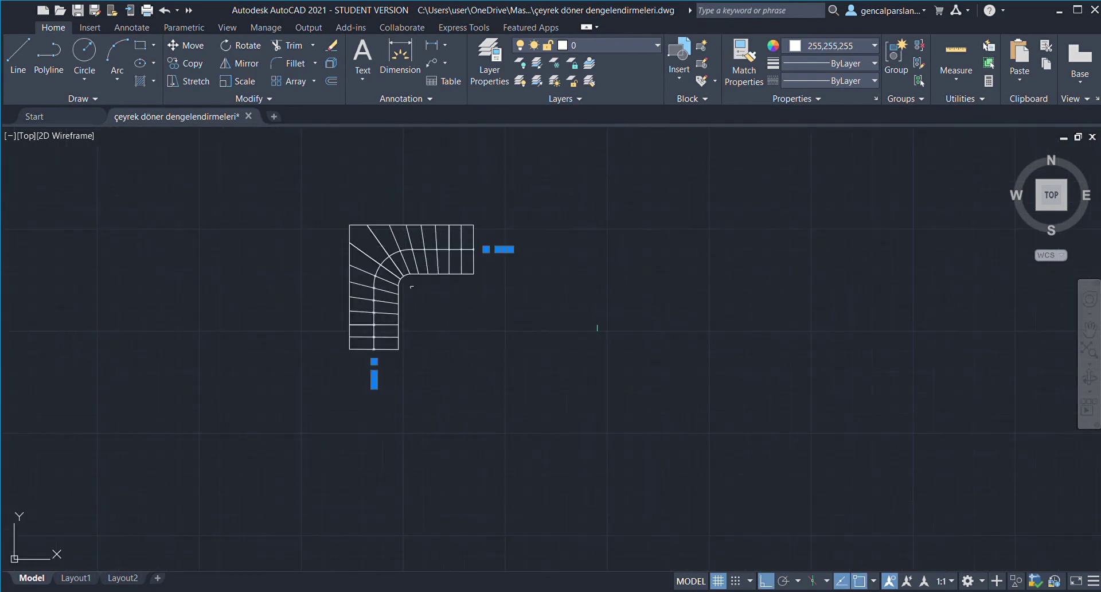
scroll(420, 214, up, 2)
key(Delete)
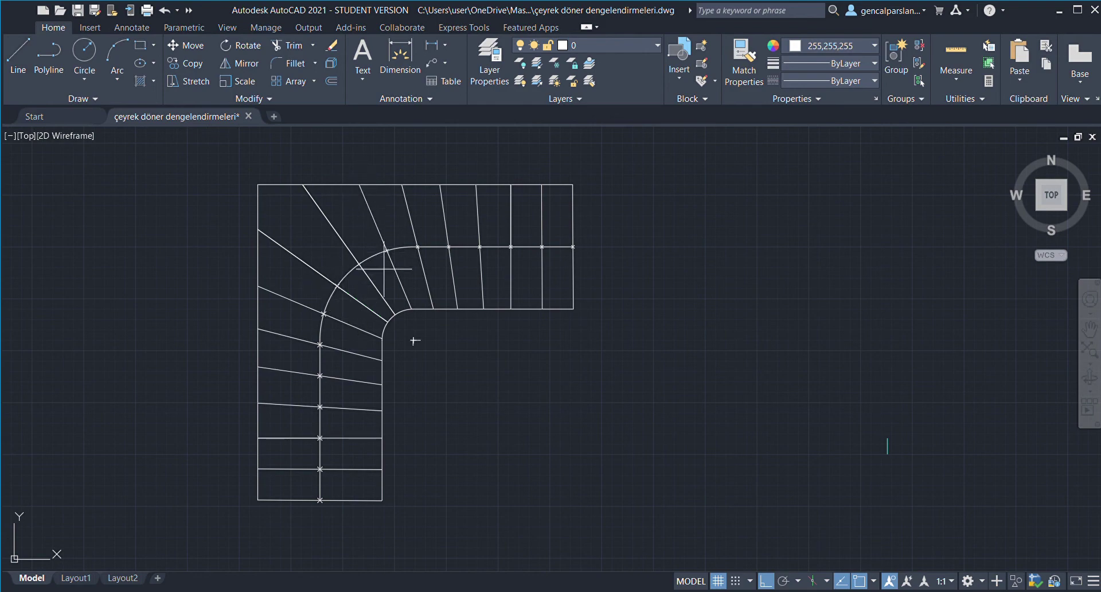
With Ortho off, draw an angled arrowhead stroke from the walking line's end on the upper flight.
scroll(571, 241, up, 5)
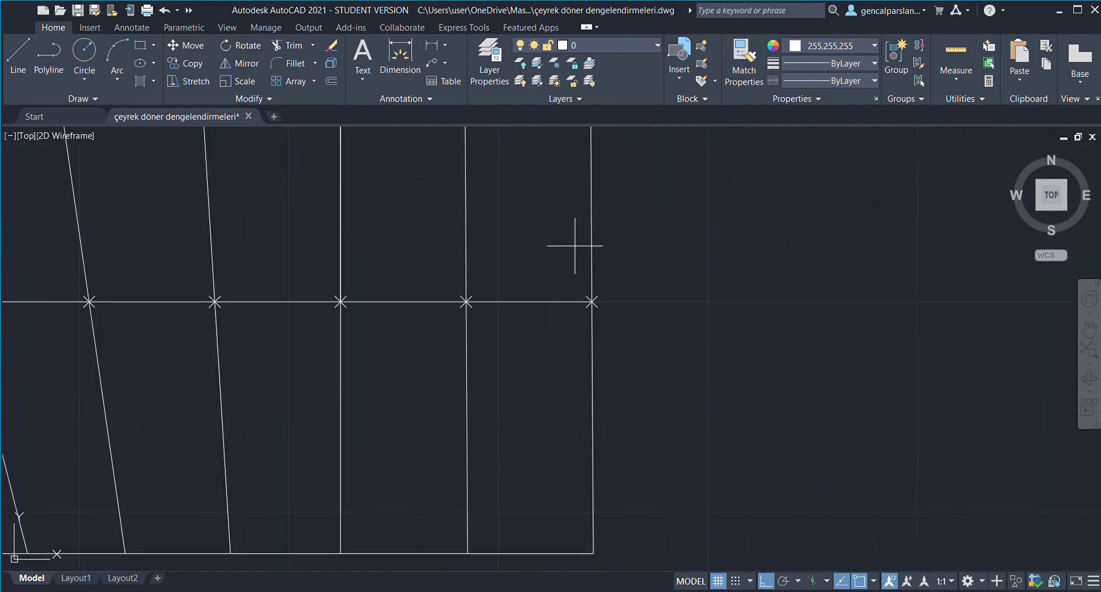
click(591, 301)
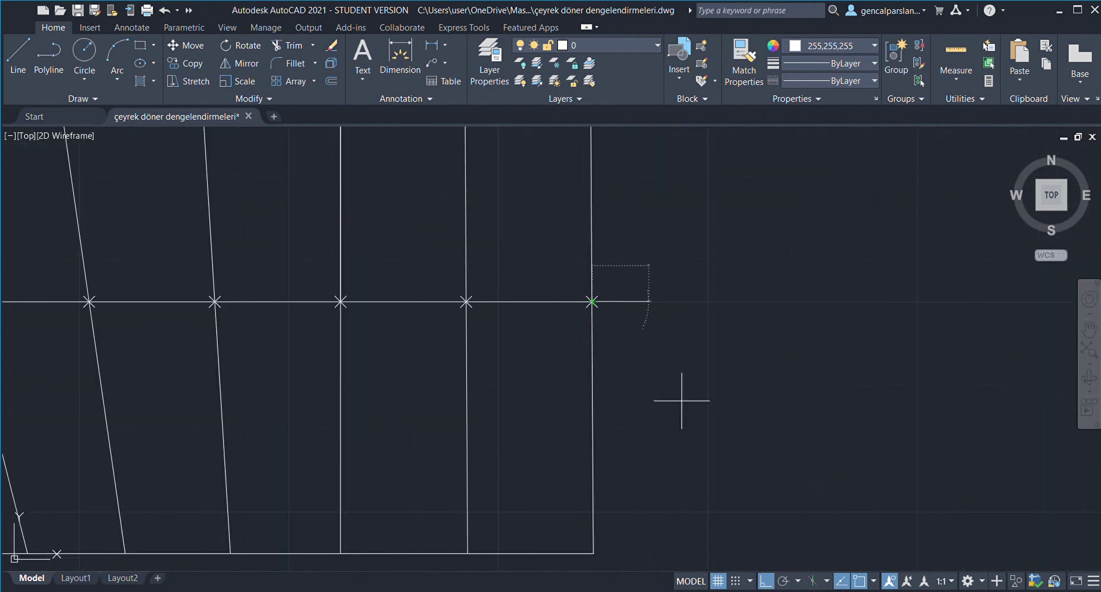
click(767, 583)
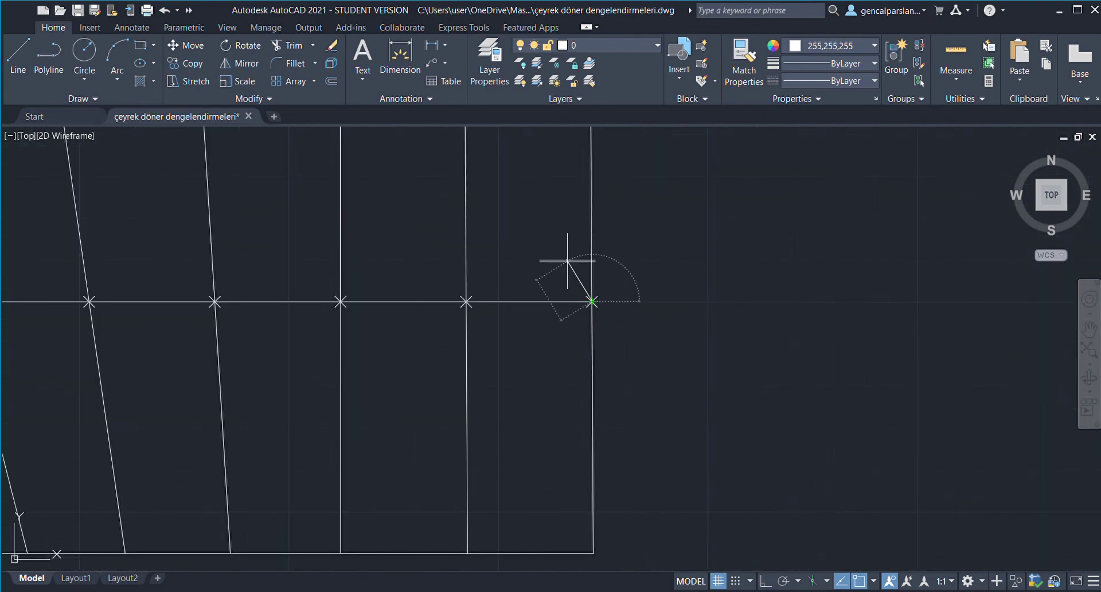
click(548, 273)
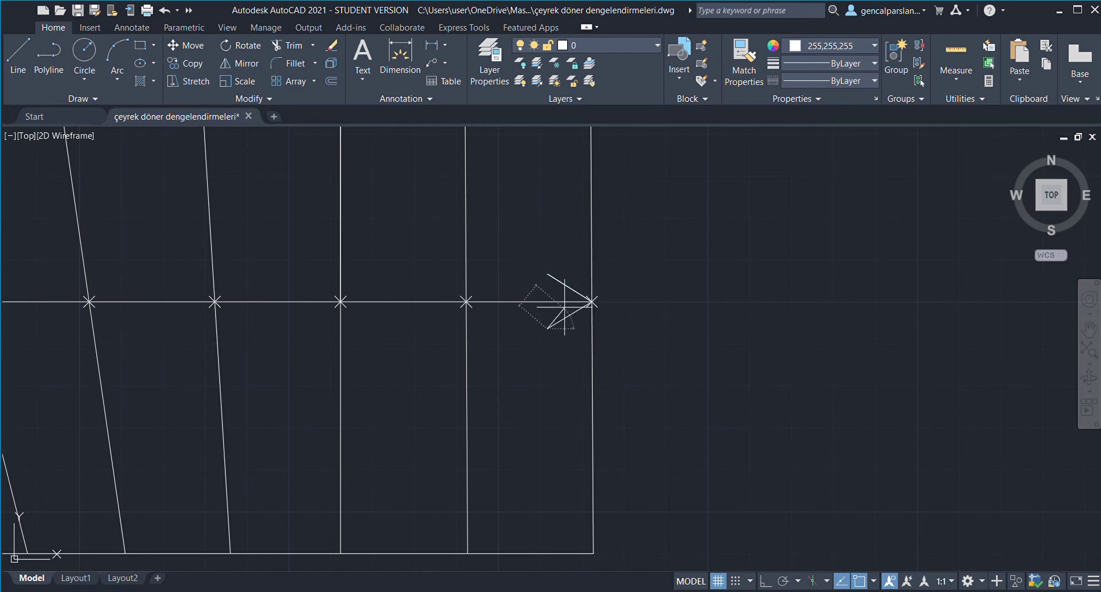
scroll(558, 308, down, 5)
scroll(459, 367, up, 3)
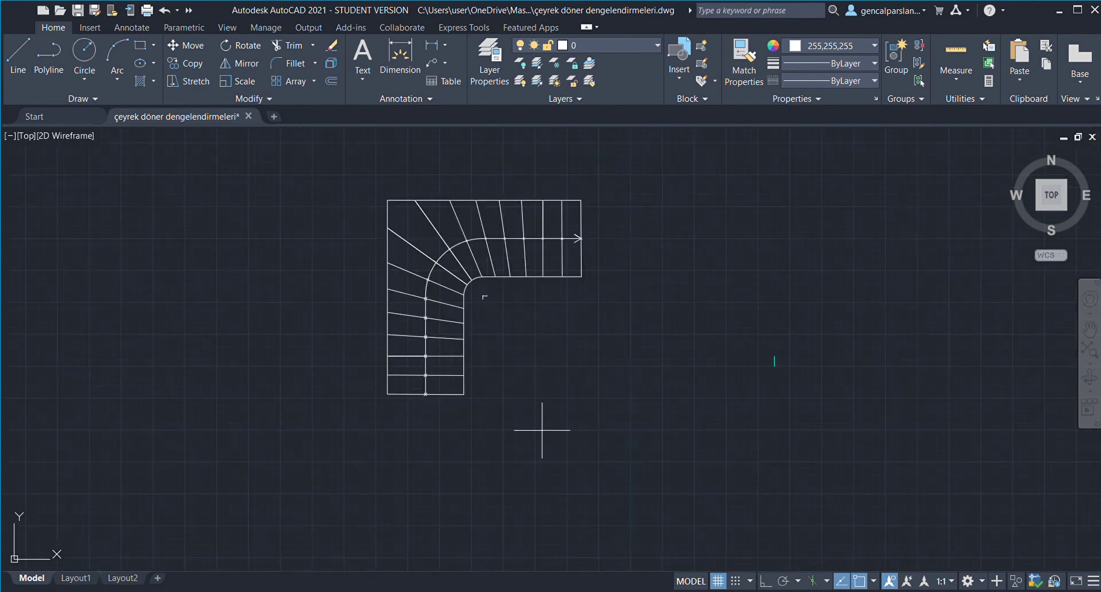
scroll(459, 364, up, 2)
scroll(418, 422, up, 3)
scroll(400, 405, up, 3)
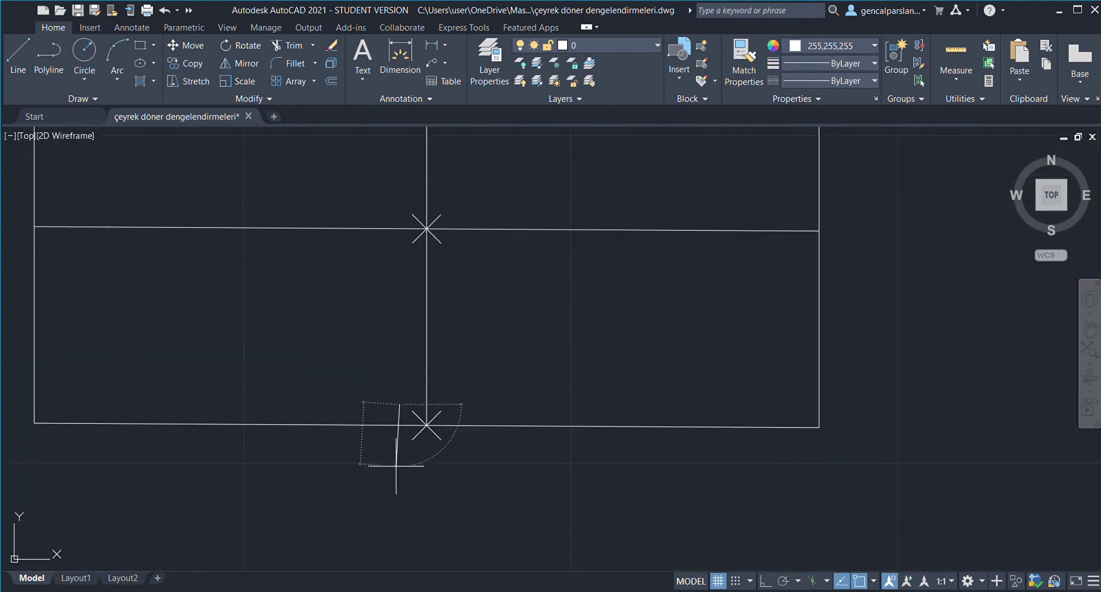
Draw a vertical line down from the walking line's lowest point, then grip-stretch the walking line.
click(18, 59)
click(399, 389)
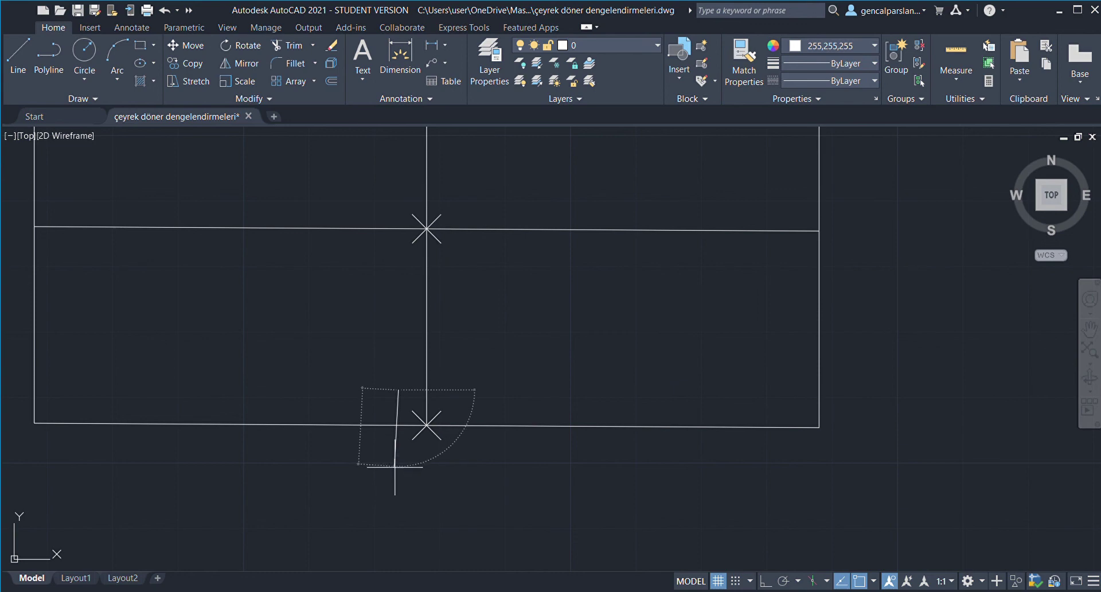
click(763, 582)
click(398, 462)
key(Return)
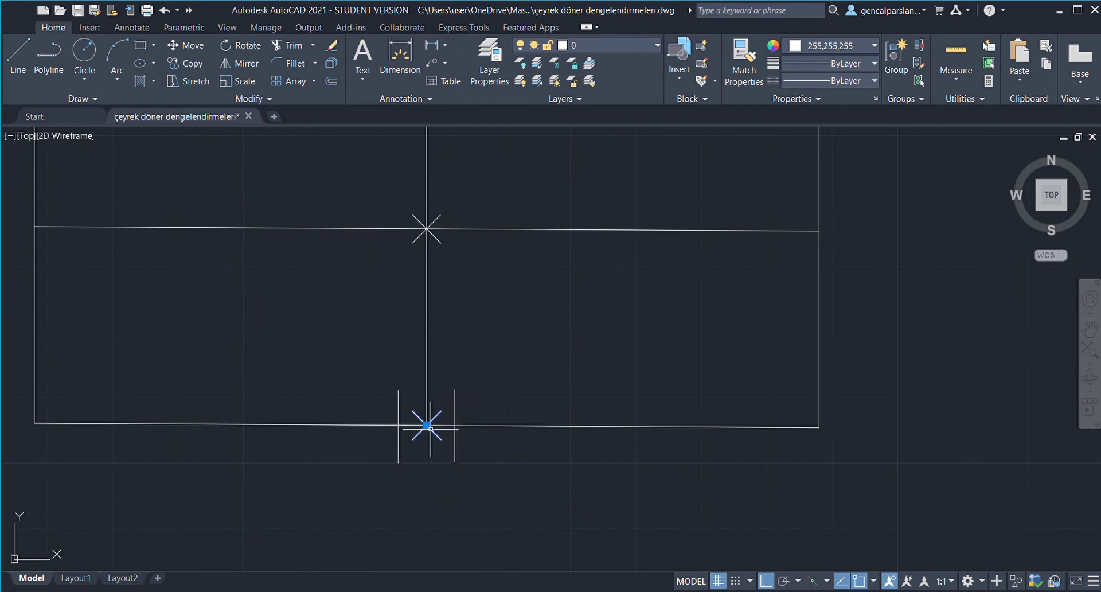
click(426, 417)
click(427, 425)
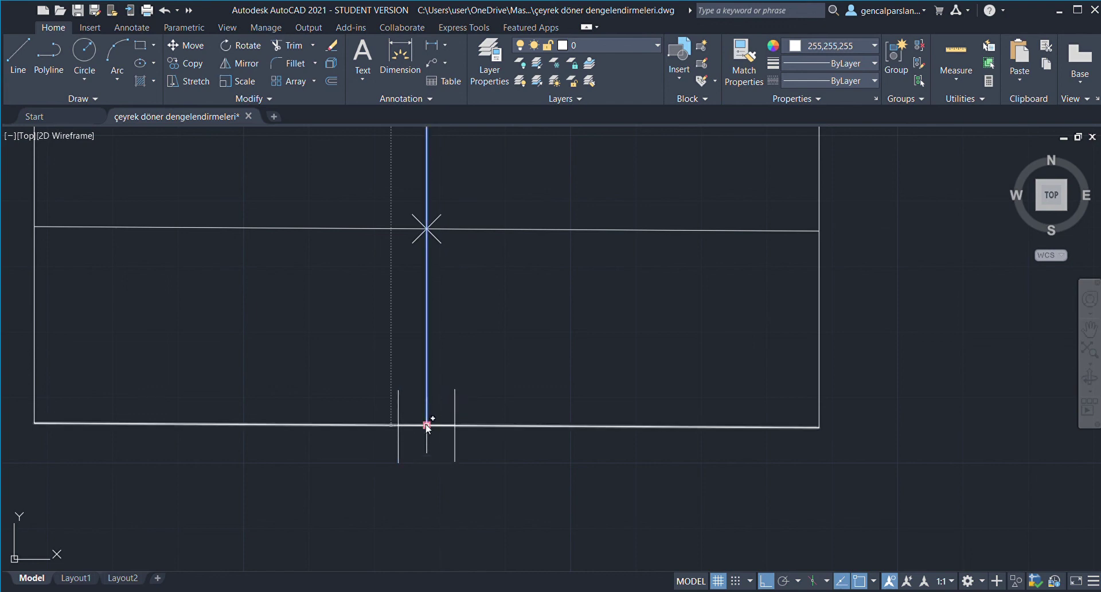
Offset the stair's bottom edge and the lowest tread line a short distance upward.
scroll(394, 435, down, 10)
key(Escape)
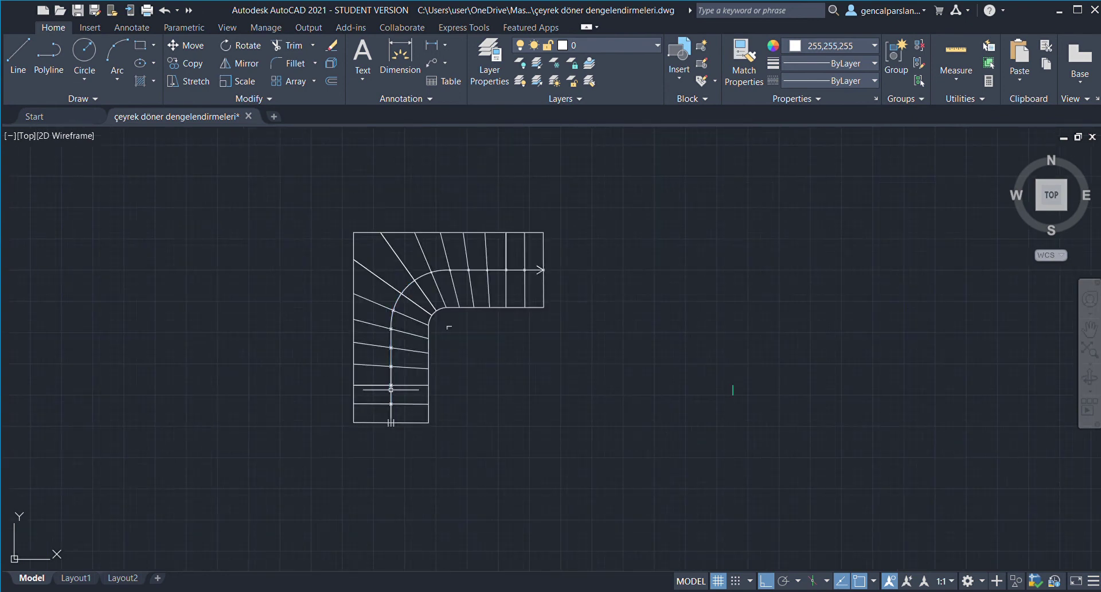
scroll(402, 356, up, 2)
scroll(344, 445, up, 2)
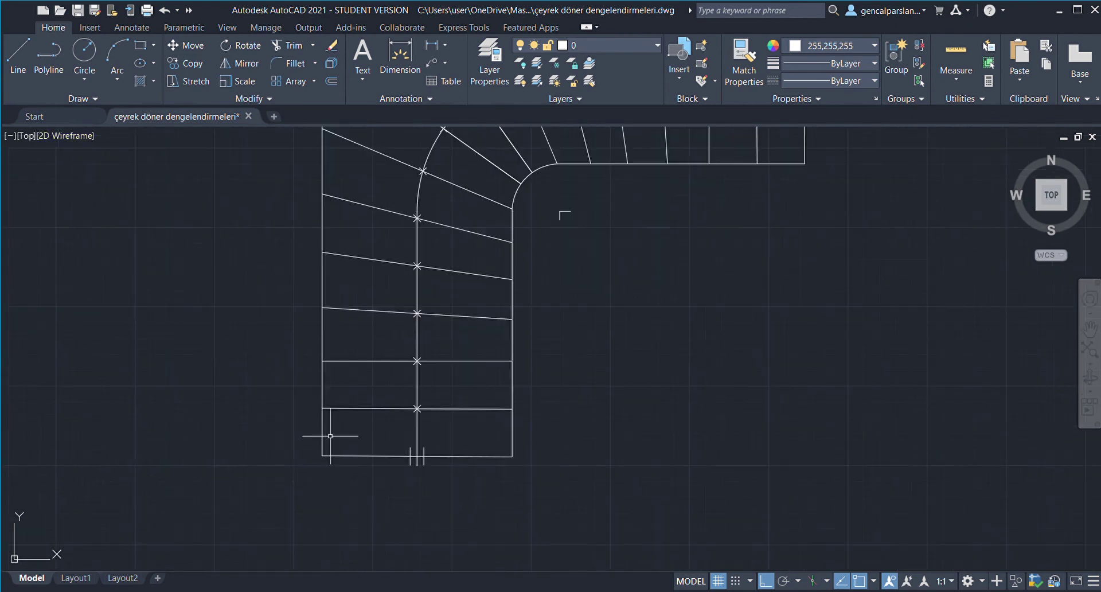
scroll(312, 457, down, 2)
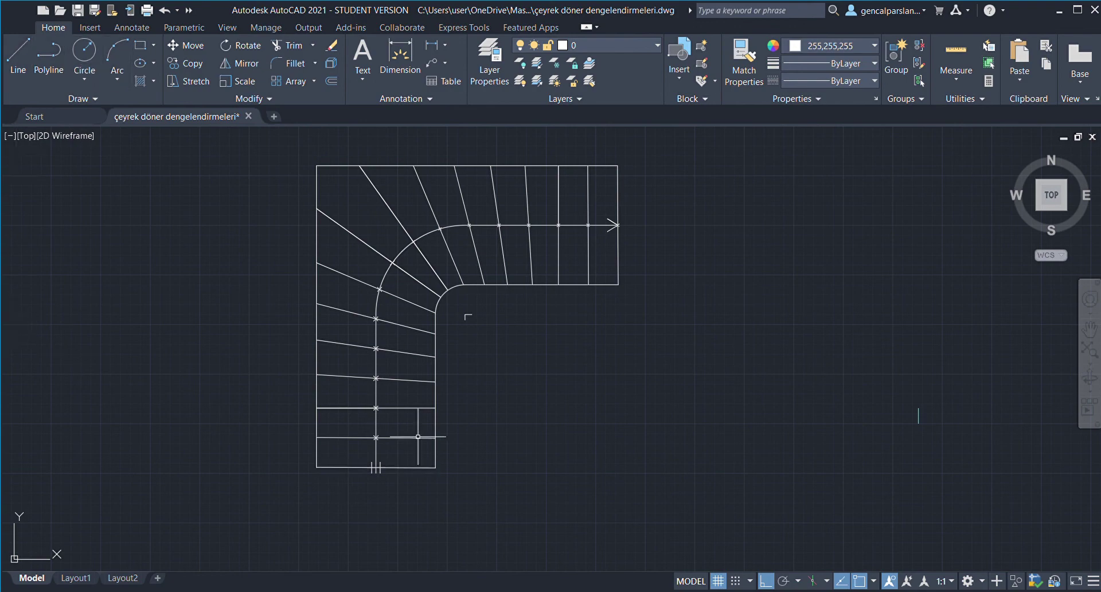
click(331, 467)
scroll(330, 468, up, 4)
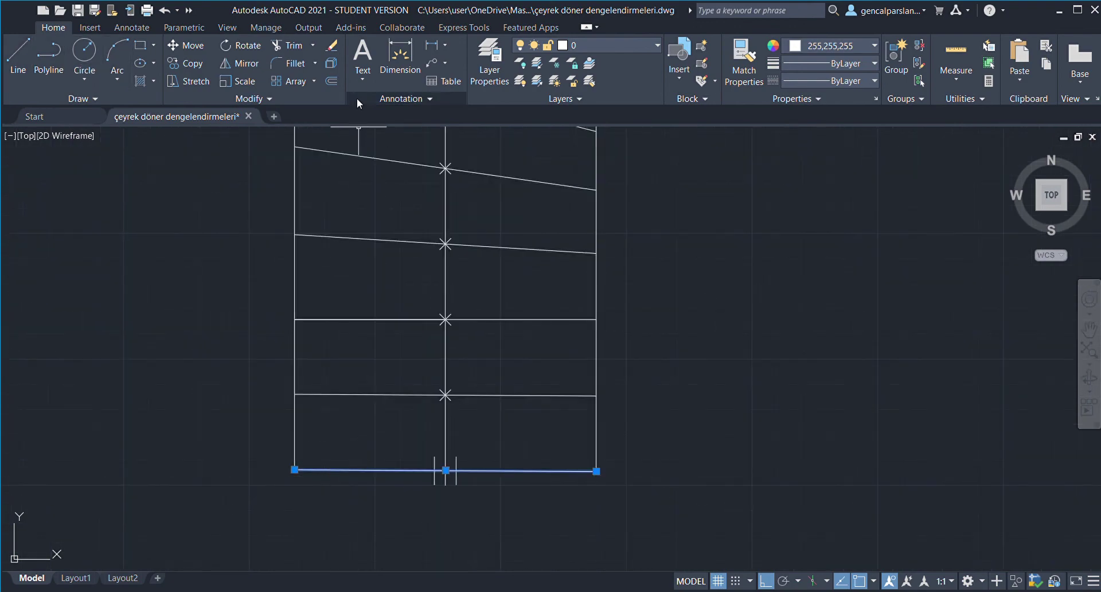
click(322, 81)
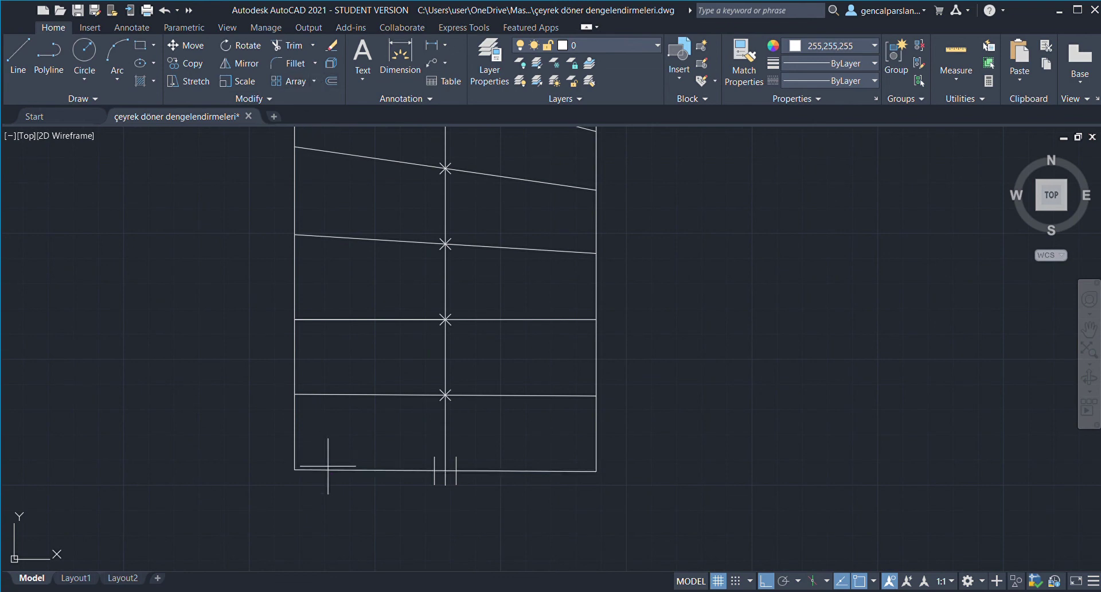
click(332, 442)
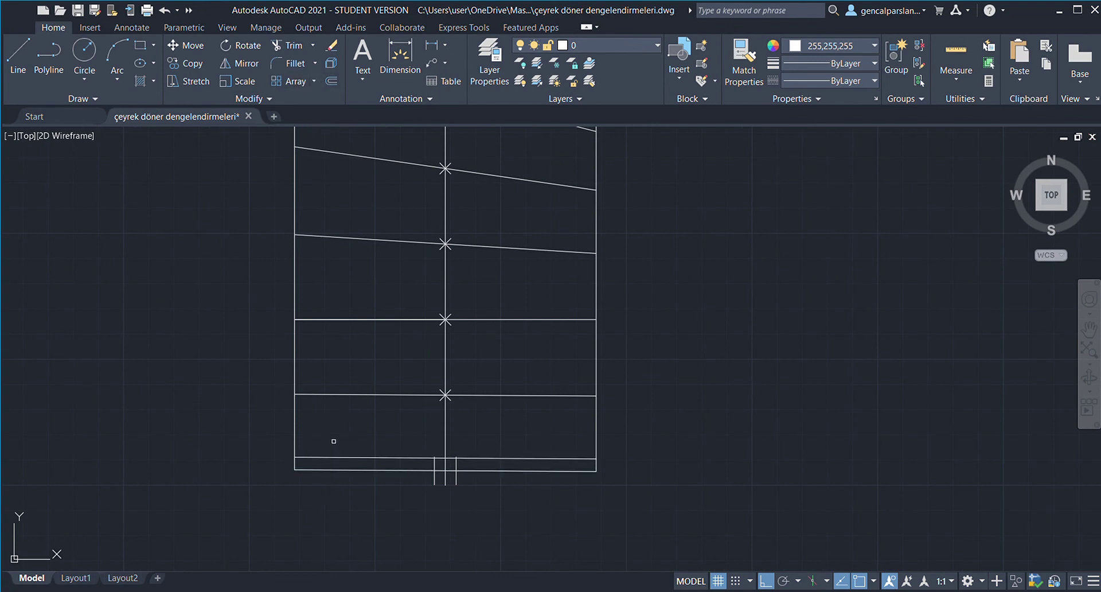
click(344, 395)
click(345, 369)
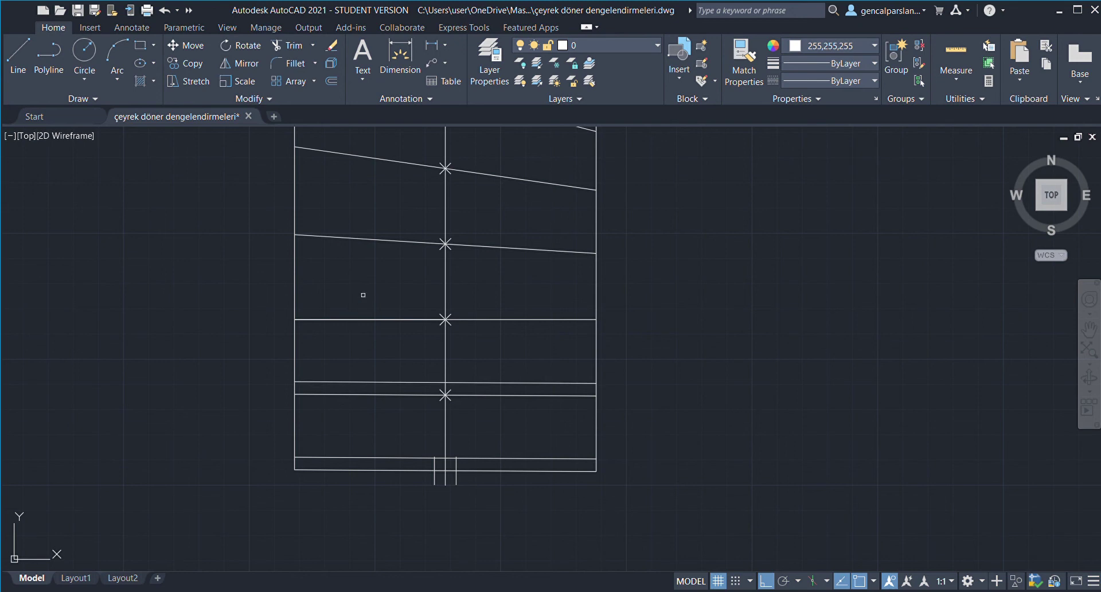
scroll(260, 422, down, 4)
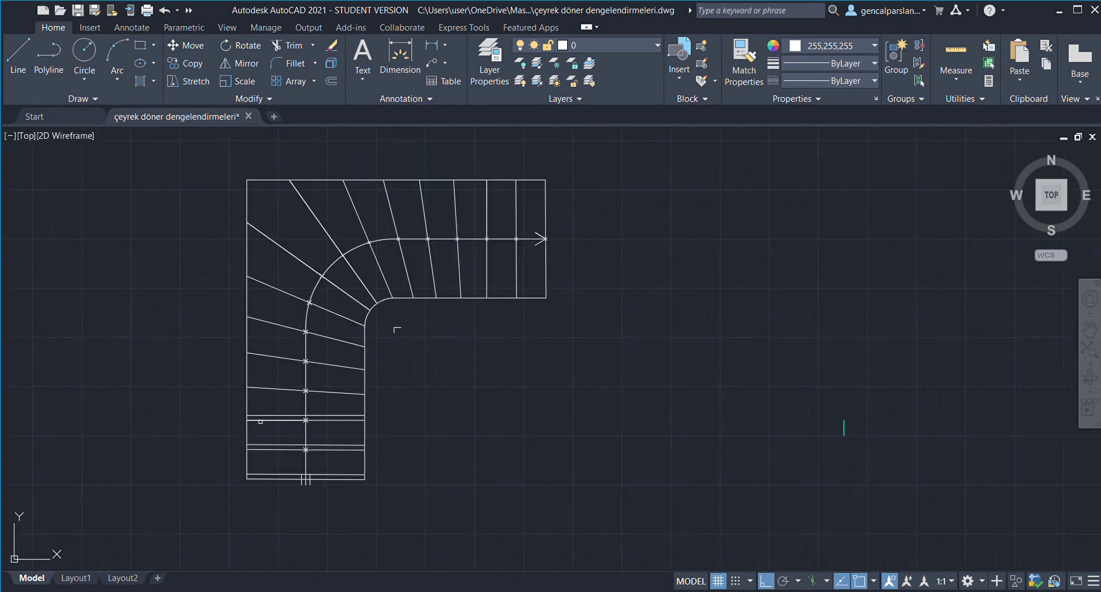
Offset the next two first-flight tread lines slightly upward.
click(270, 388)
click(270, 379)
click(275, 357)
click(273, 345)
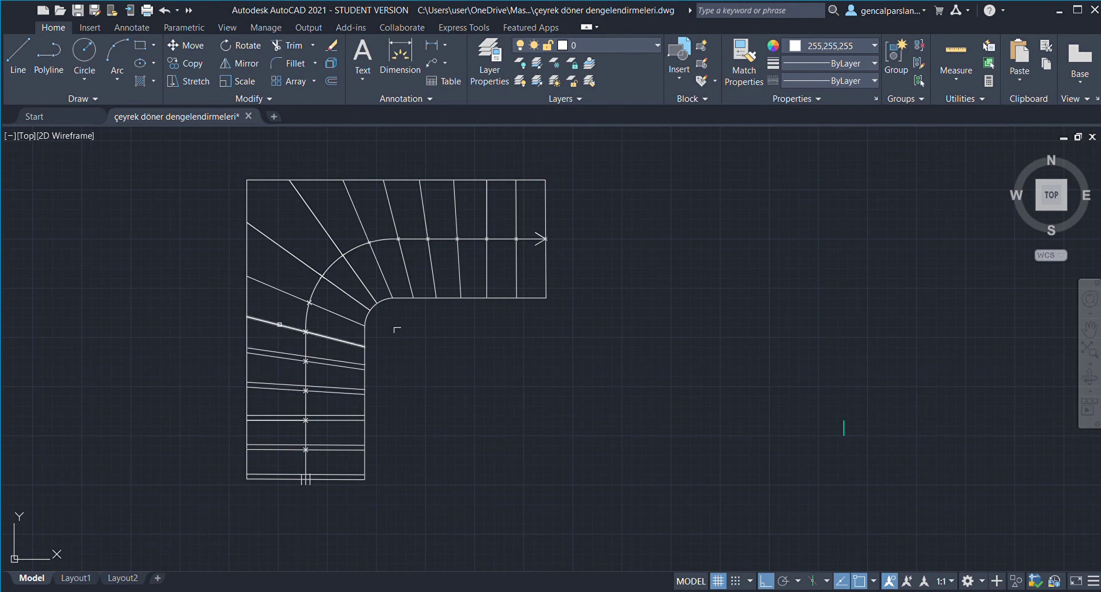
scroll(285, 340, down, 2)
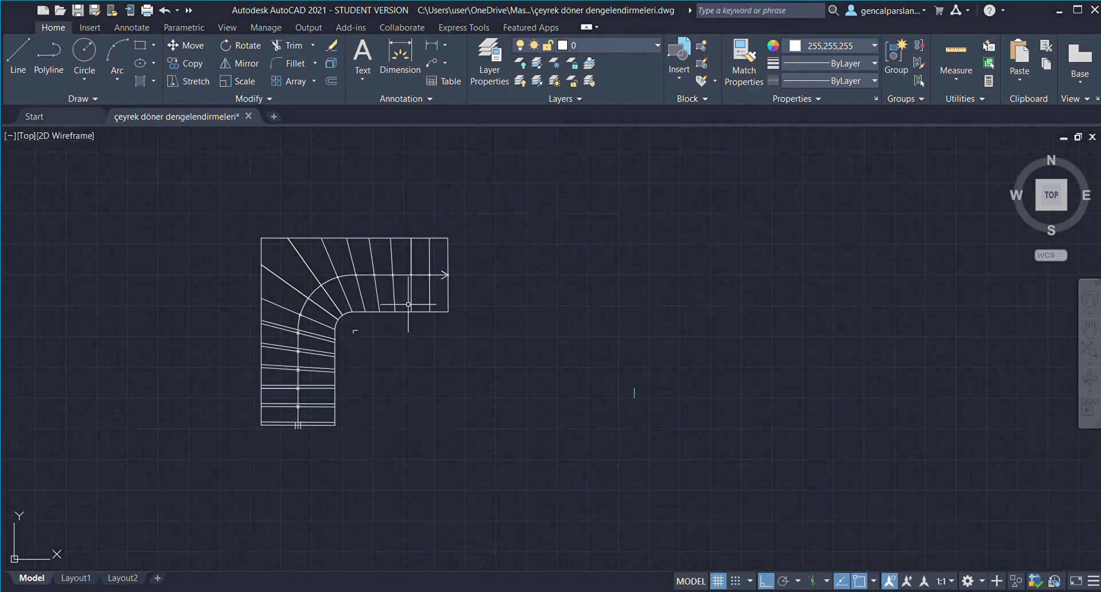